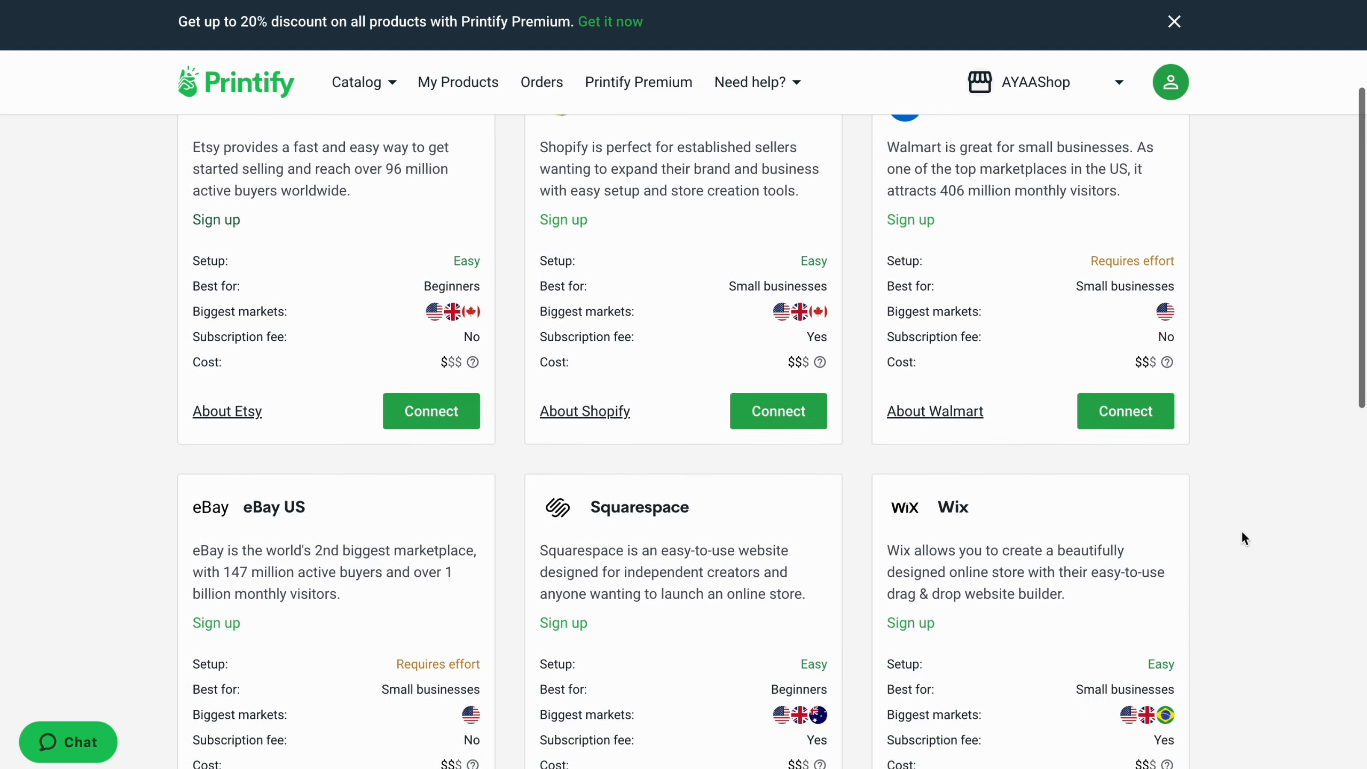
- Look through Printify's connectable sales channels, then browse the Etsy homepage down to its gift categories and description
scroll(1241, 529, down, 6)
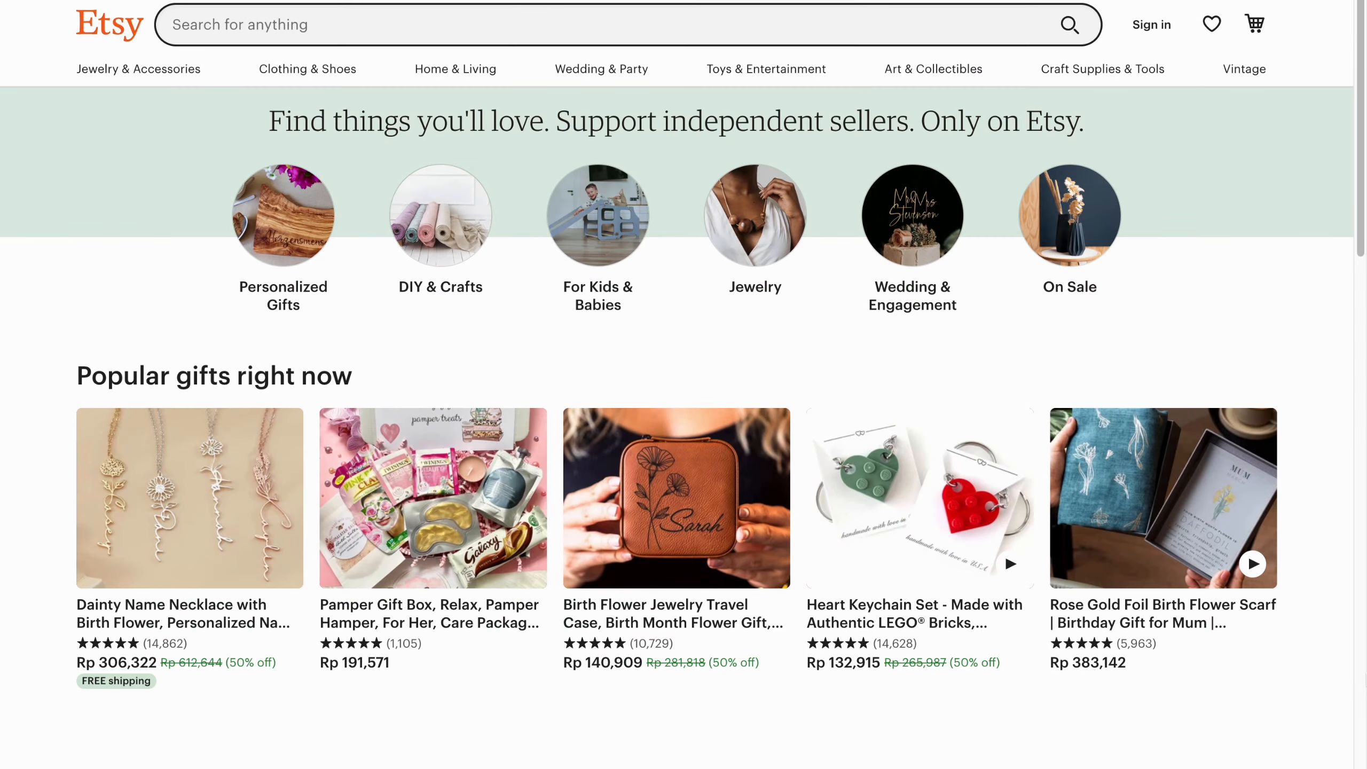
scroll(684, 384, down, 5)
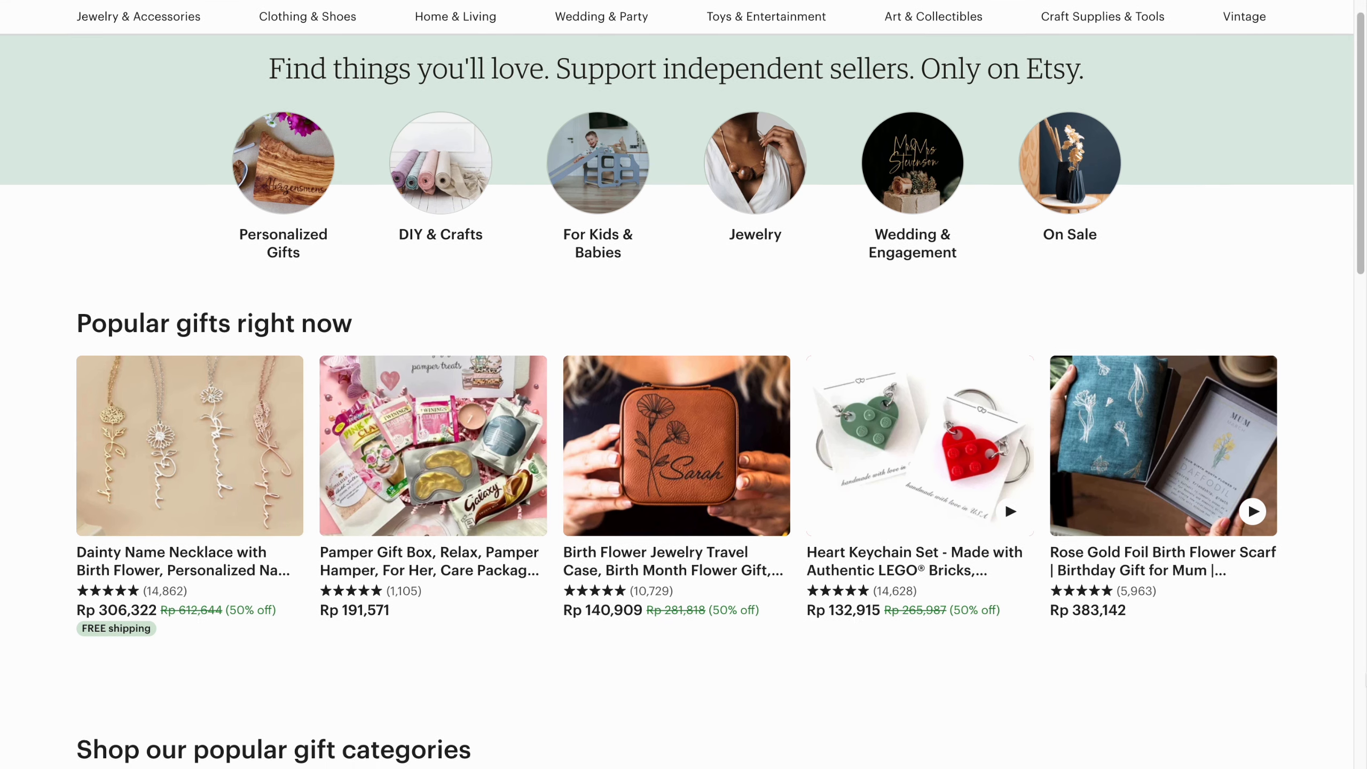
scroll(684, 385, down, 6)
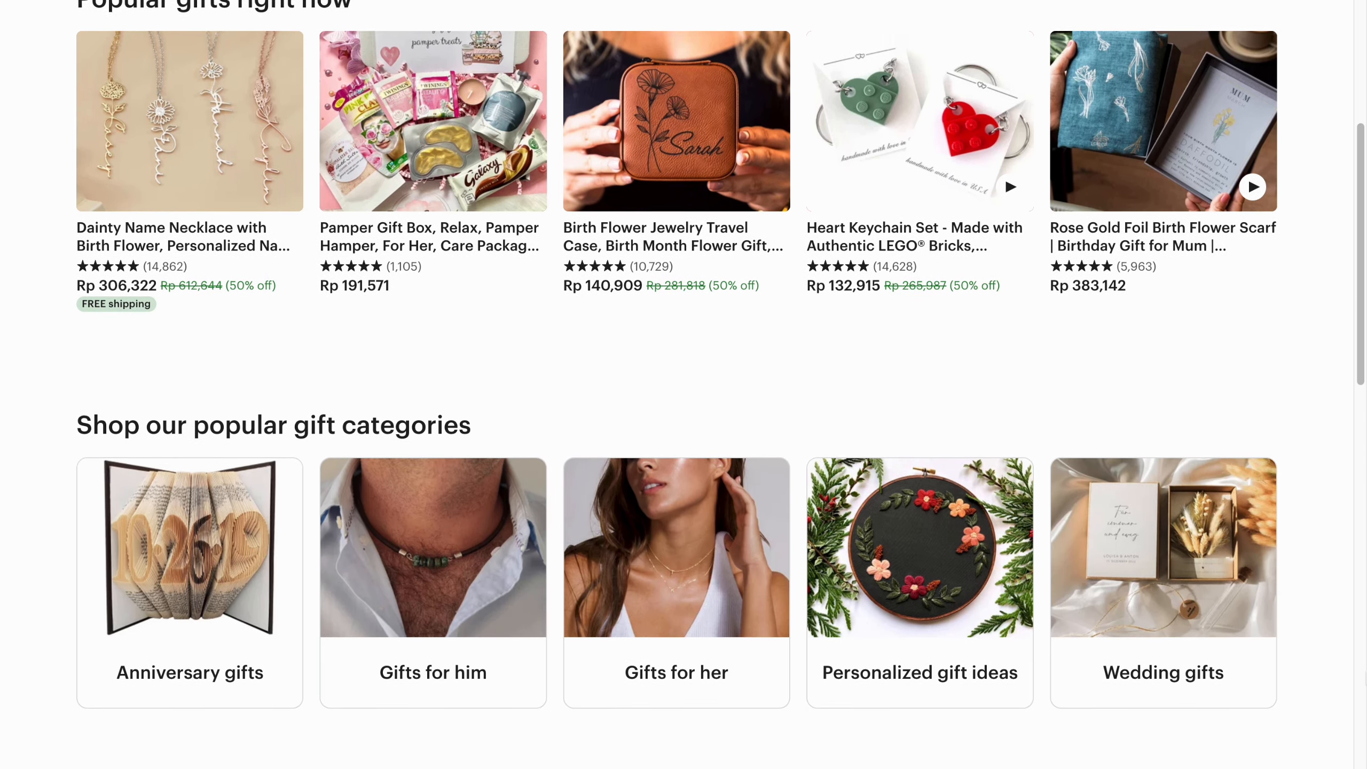
scroll(683, 385, down, 5)
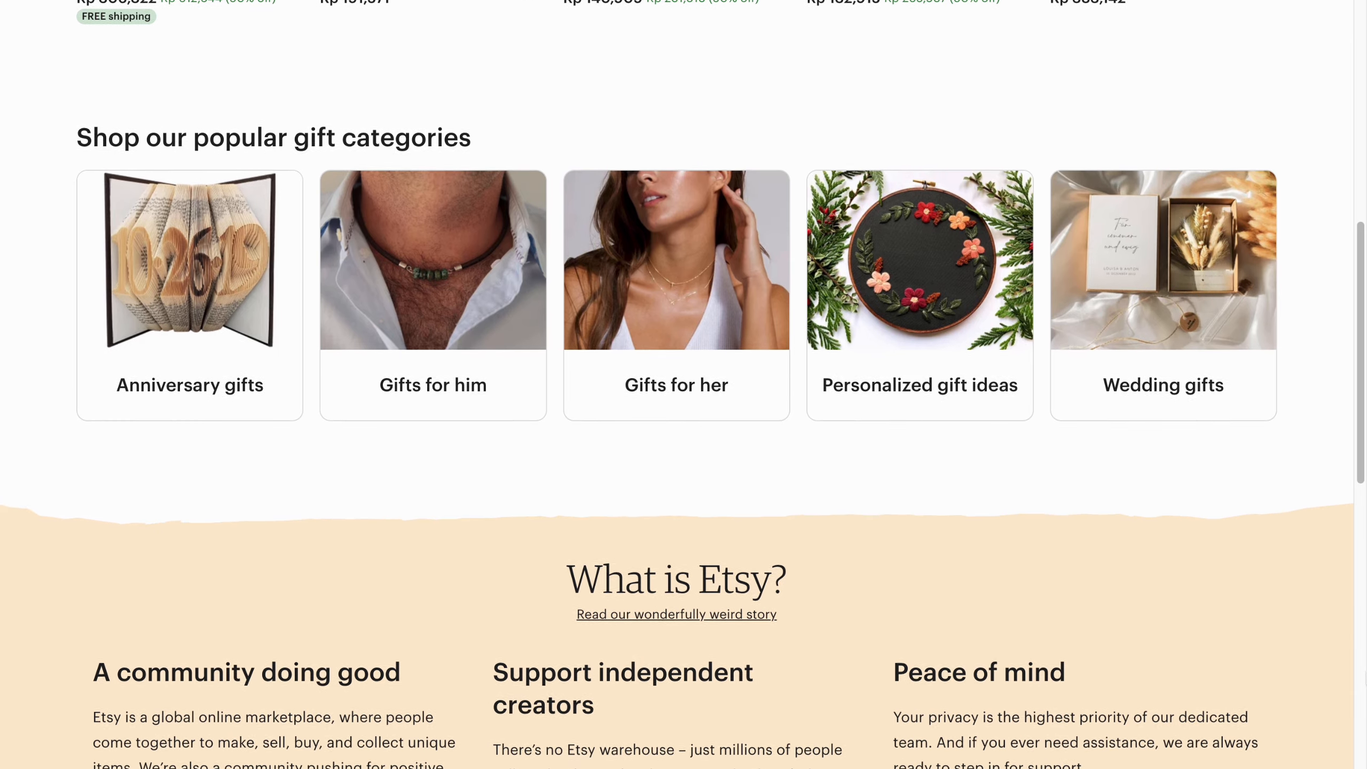
scroll(684, 384, down, 4)
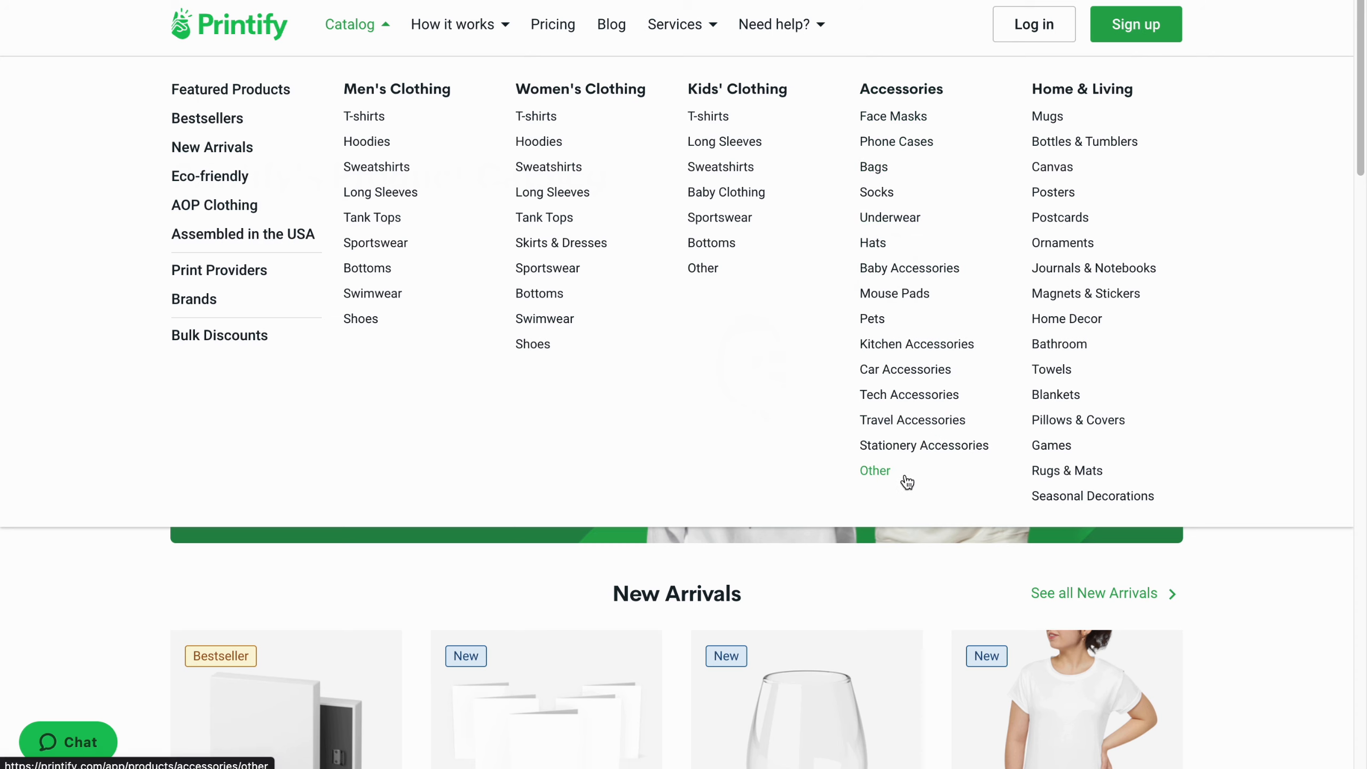
- Switch to the Printify catalog and browse the AOP Clothing products
click(235, 205)
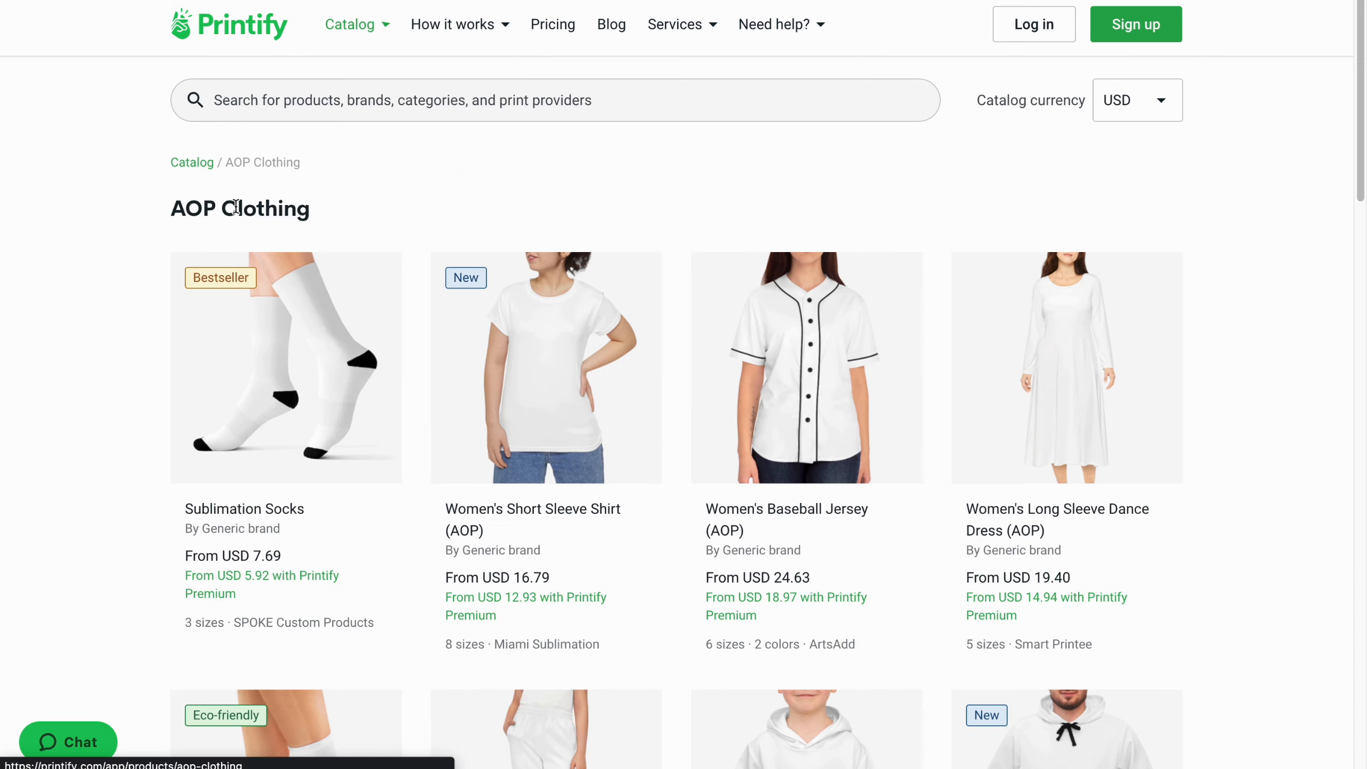
scroll(1252, 454, down, 10)
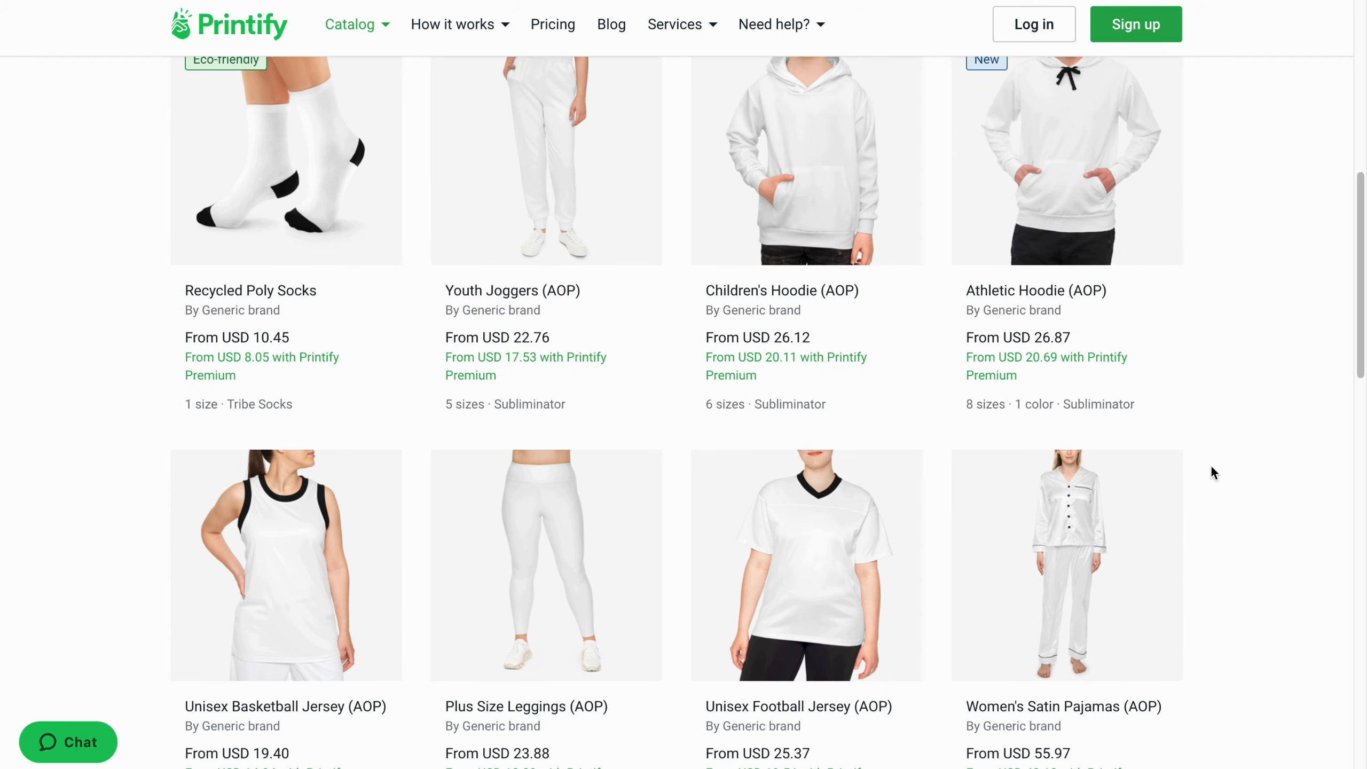
scroll(1214, 472, down, 8)
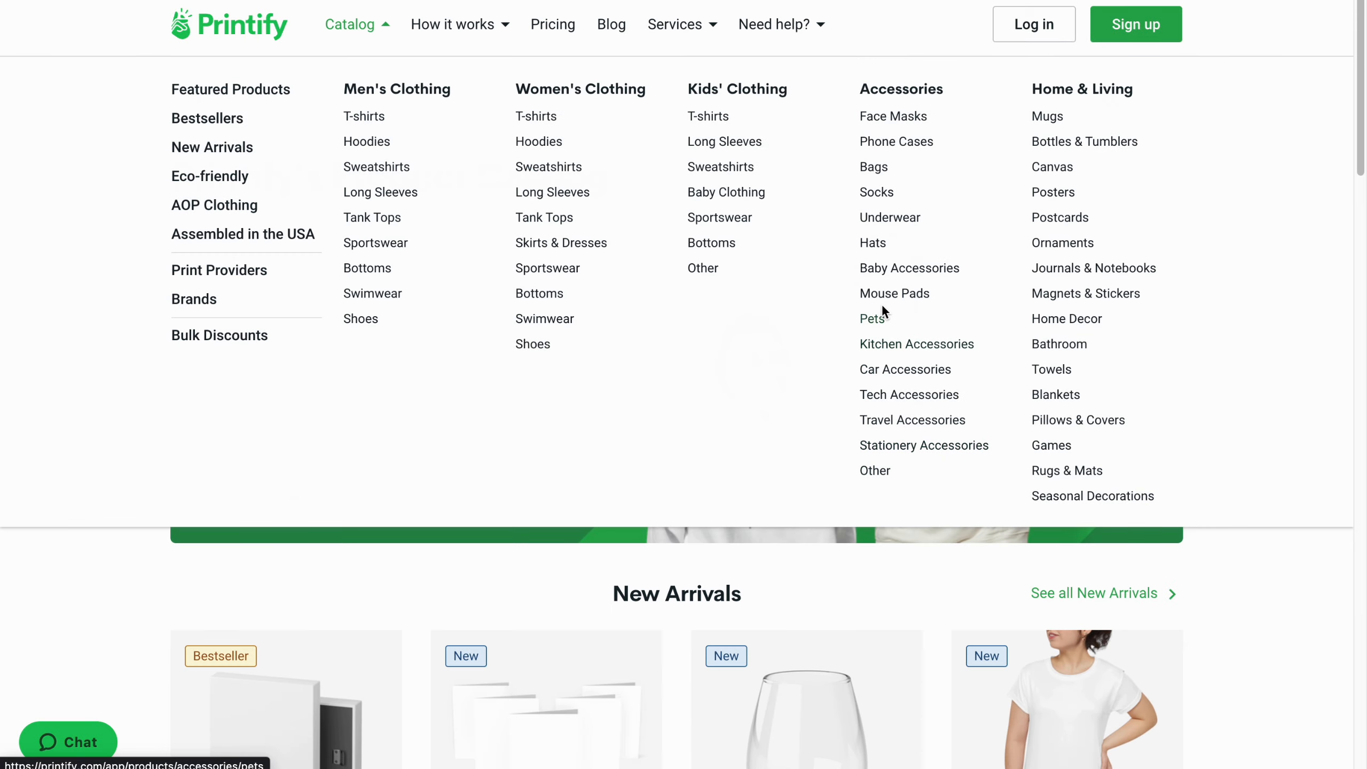
- Browse the Phone Cases category under Accessories in the Printify catalog
click(900, 148)
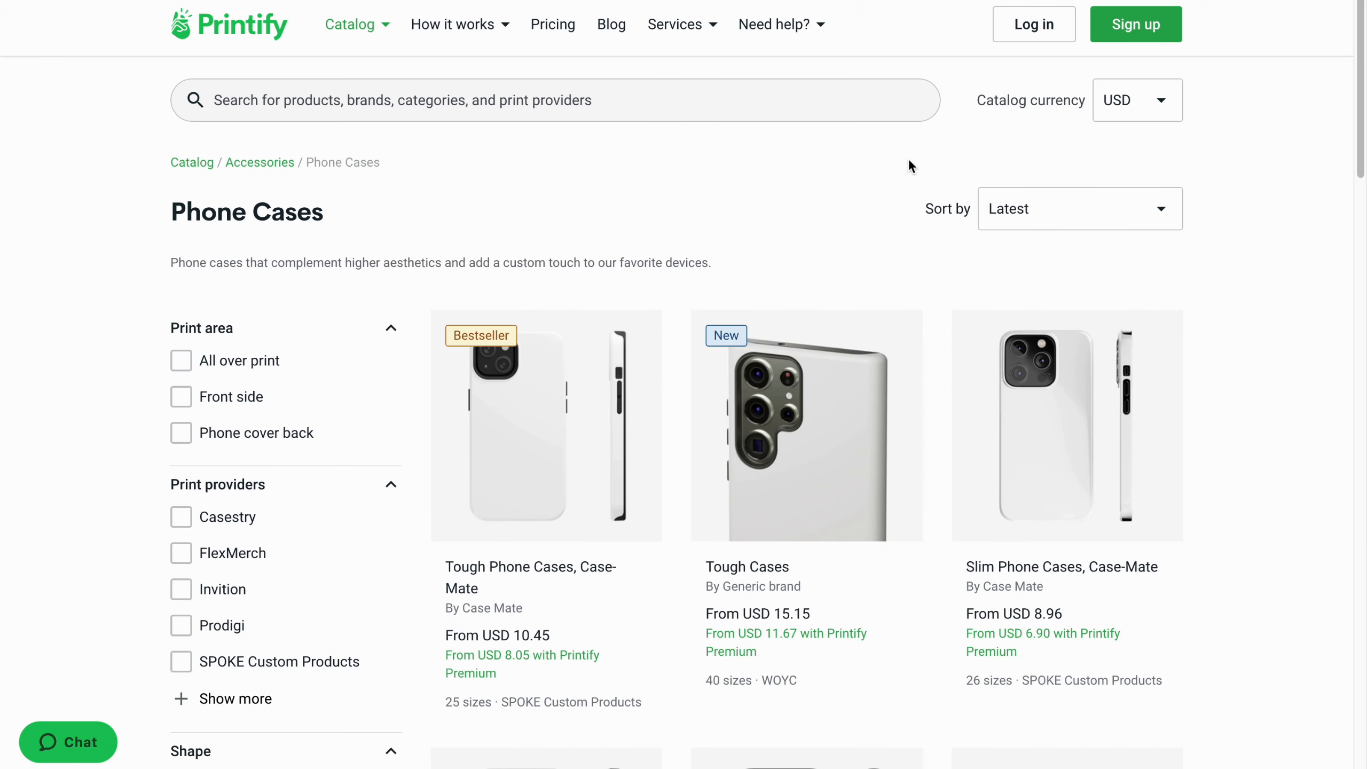
scroll(911, 165, down, 10)
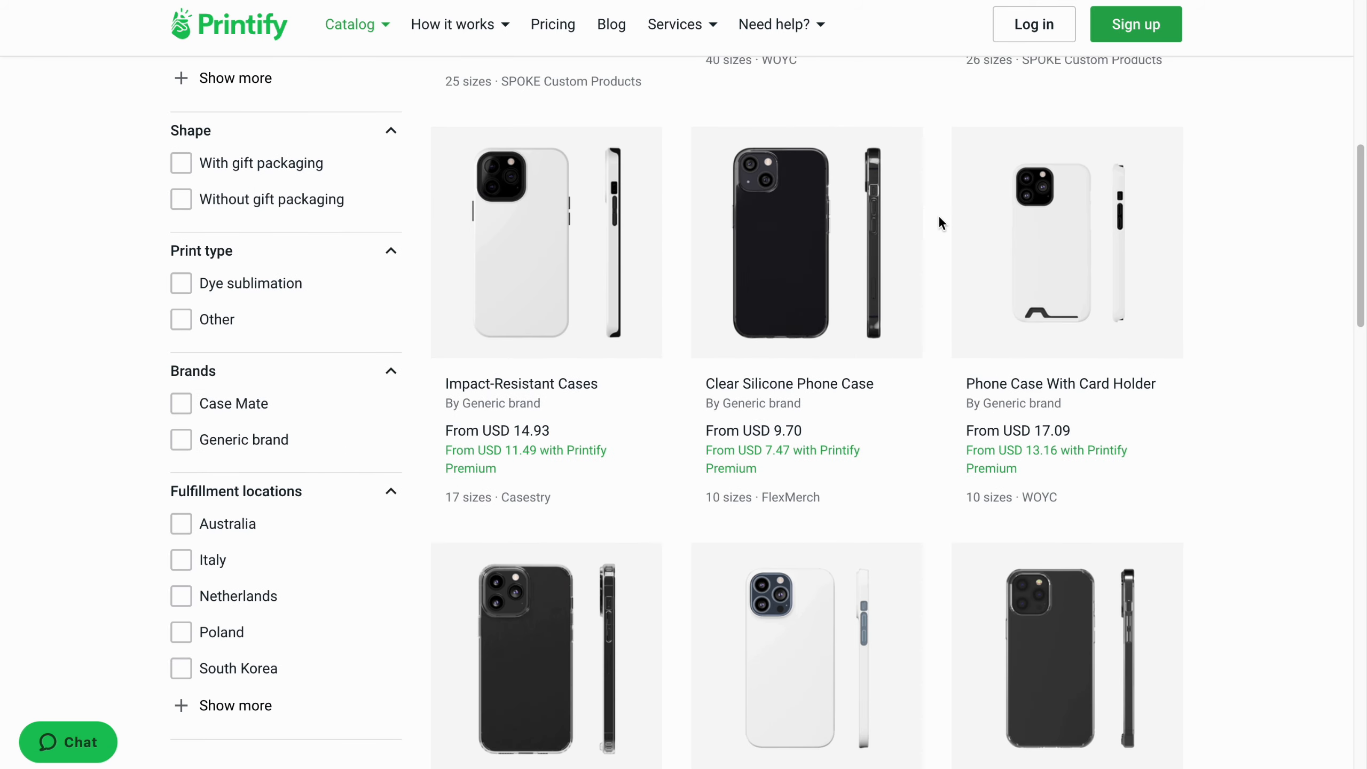
scroll(940, 218, down, 3)
scroll(940, 218, down, 6)
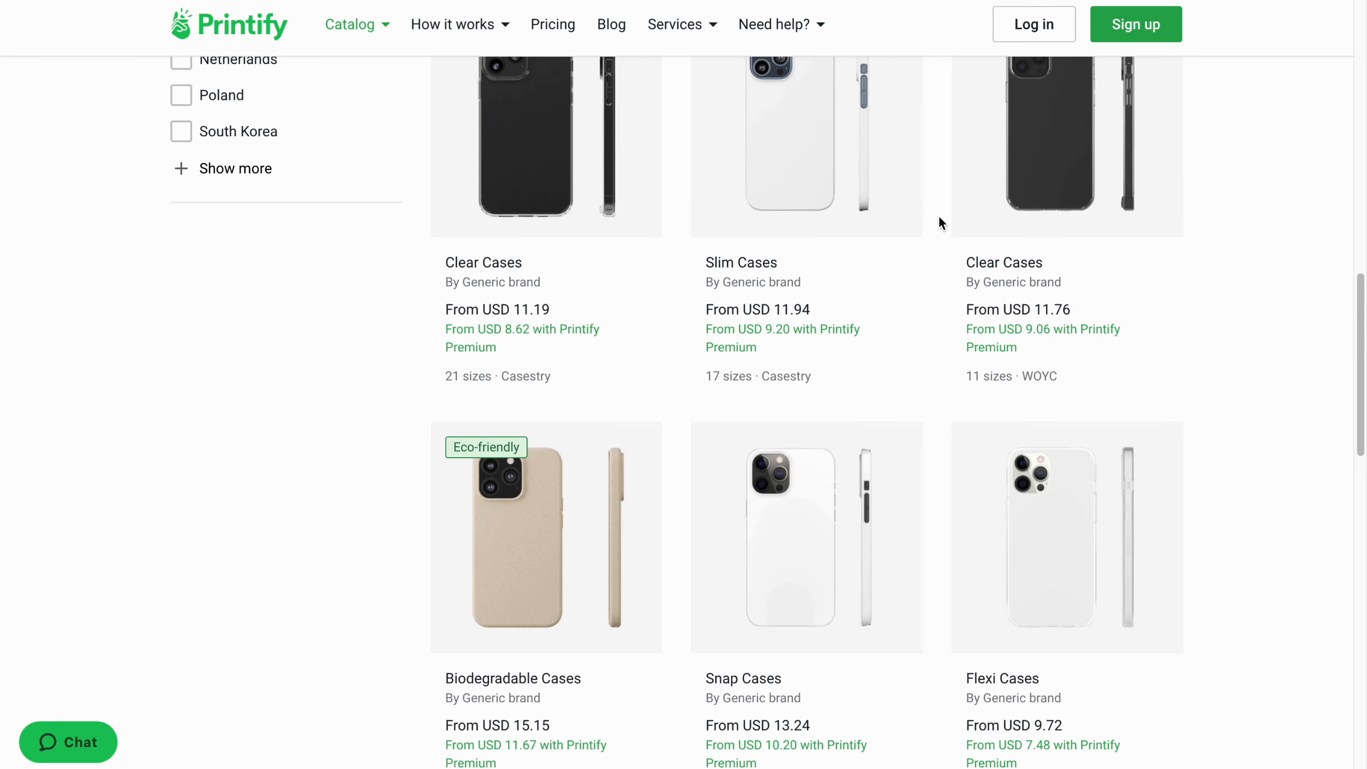
scroll(937, 215, up, 15)
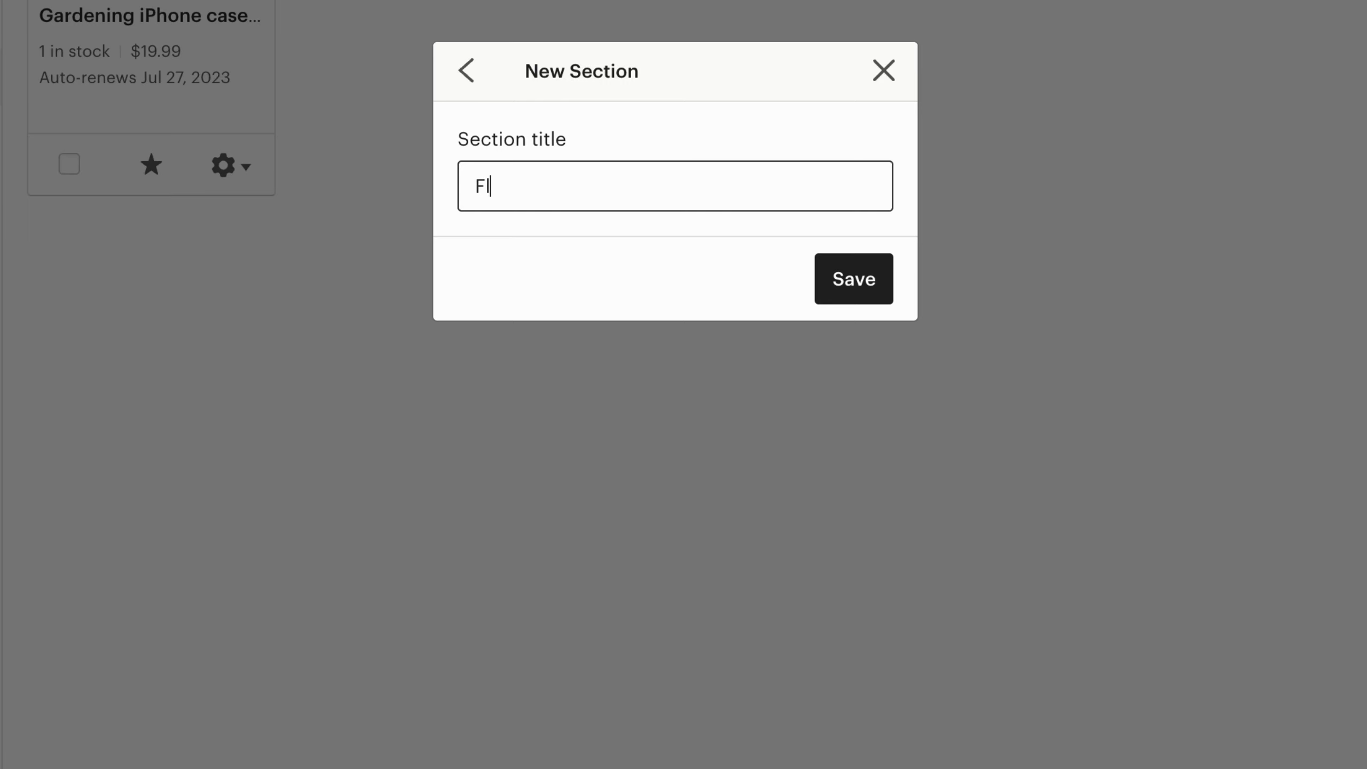
- Create two new Etsy shop sections titled Flowers and Easter
text(owers)
click(826, 280)
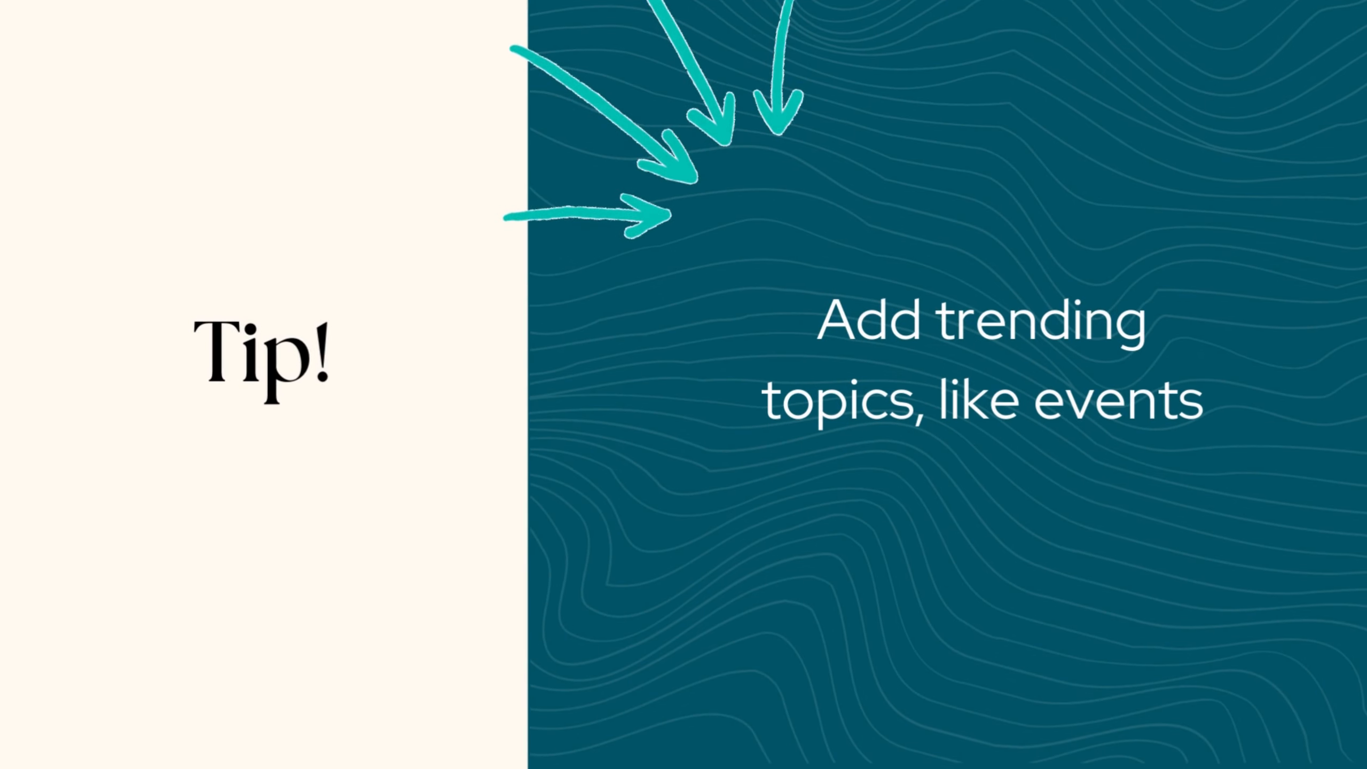
text(Easter)
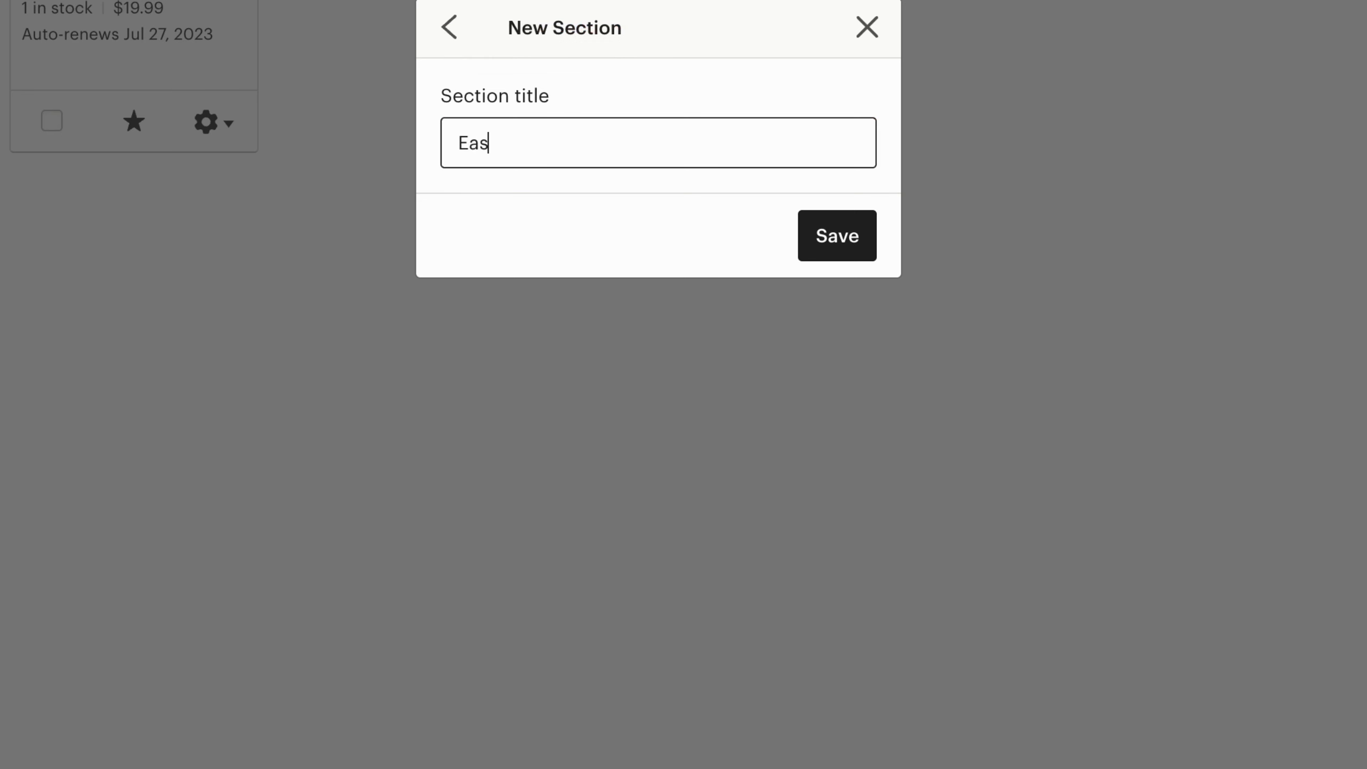
click(829, 261)
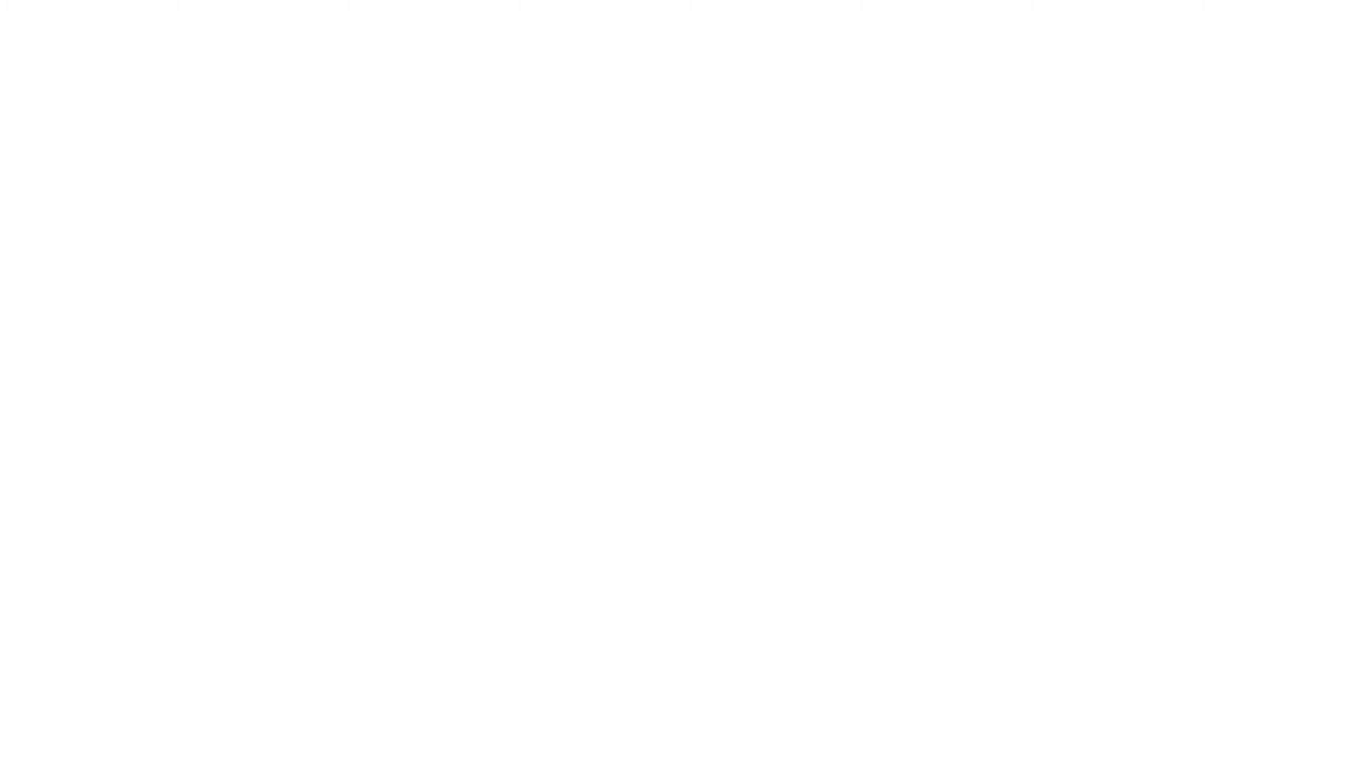
- Ask ChatGPT "Can you come up with a list of hobbies and interest?", stop the response and highlight Gardening
text(s?)
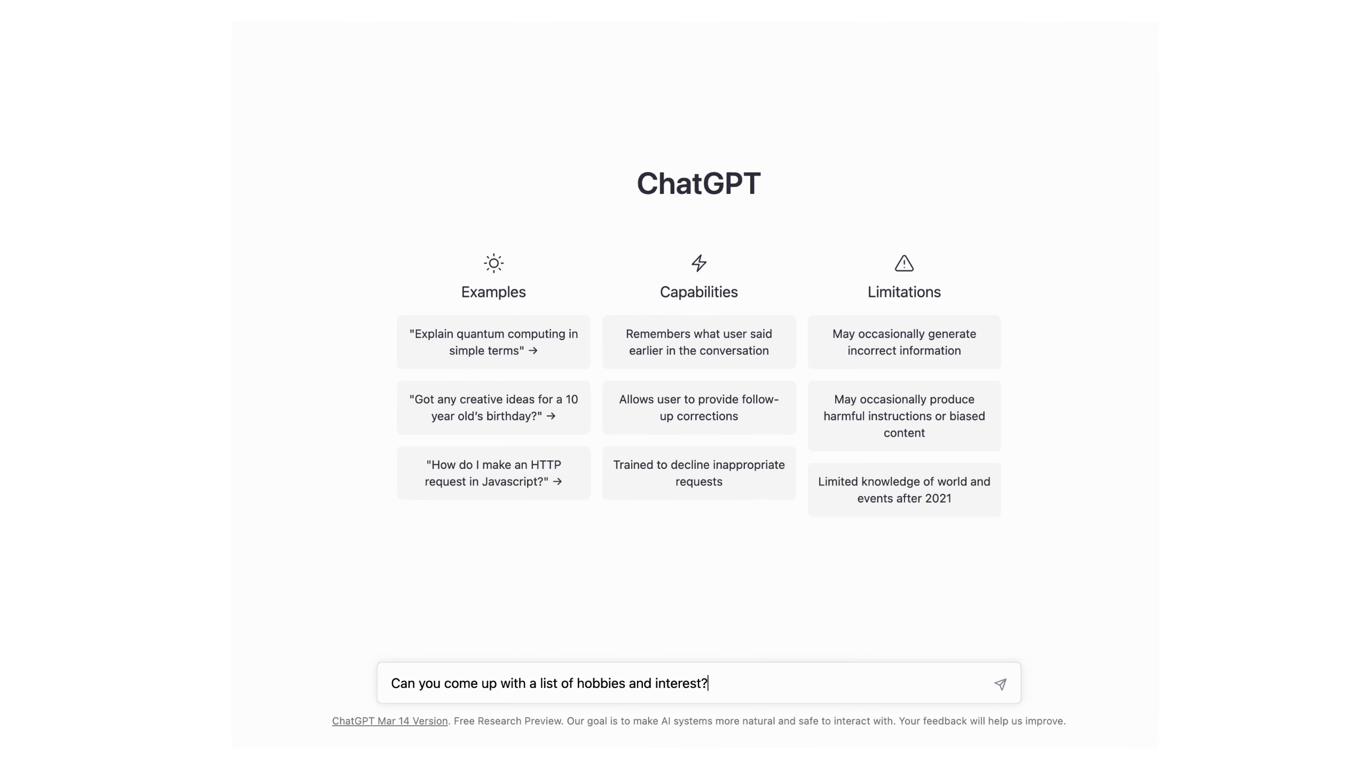
key(Return)
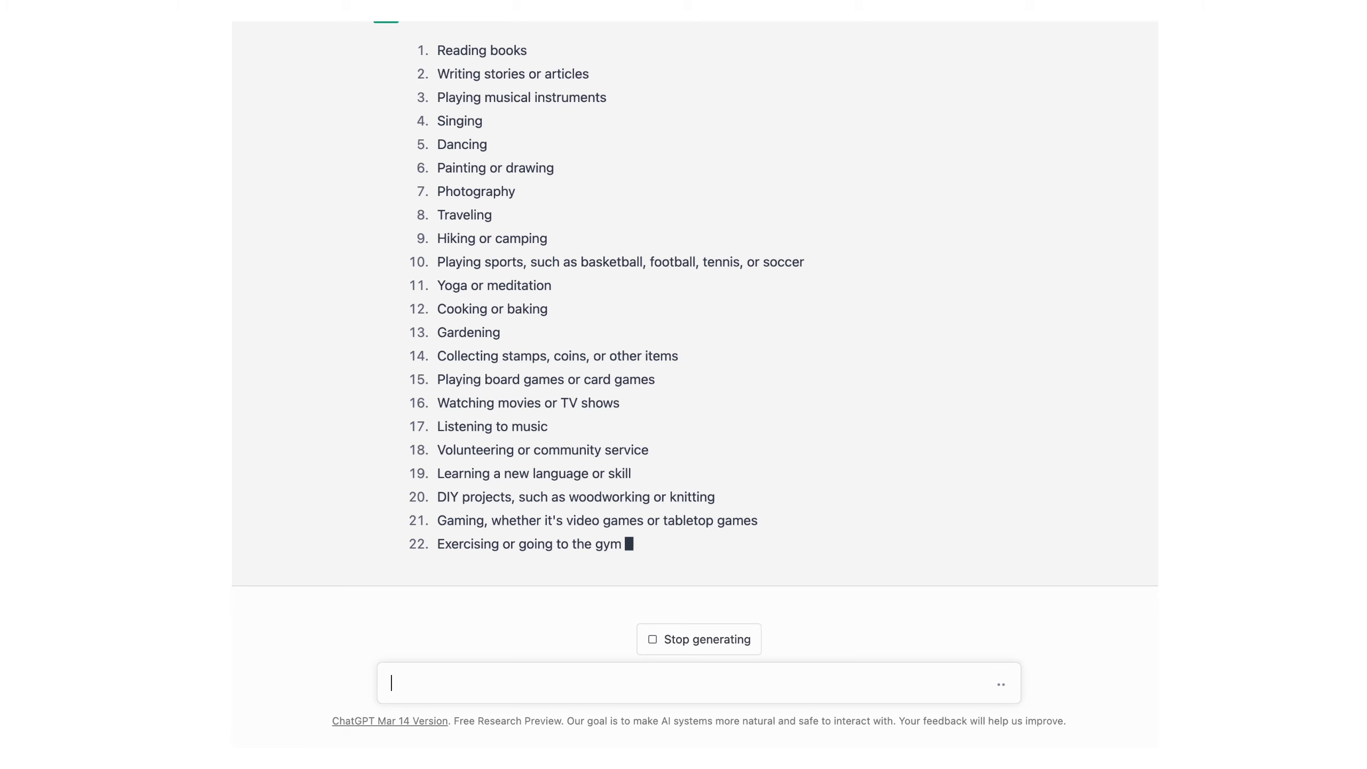
click(721, 643)
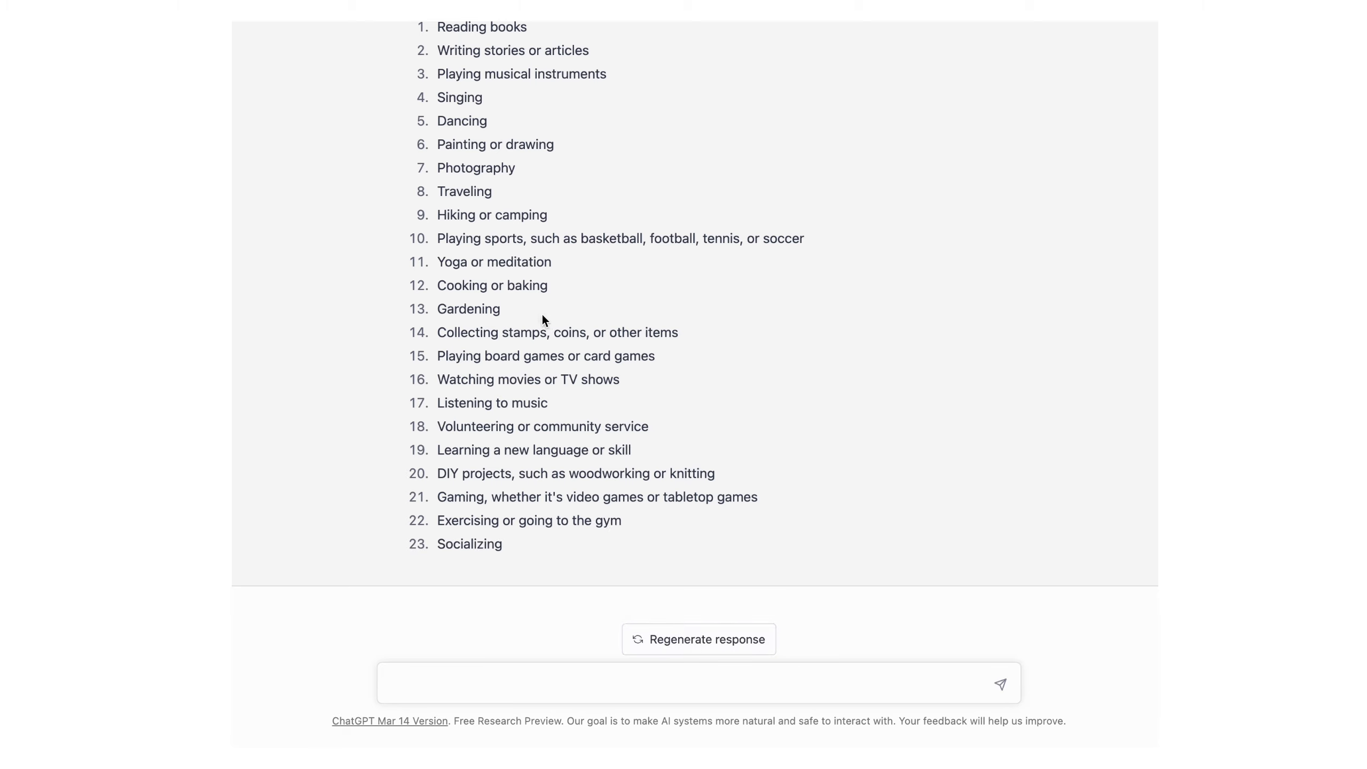
drag(543, 317, 431, 317)
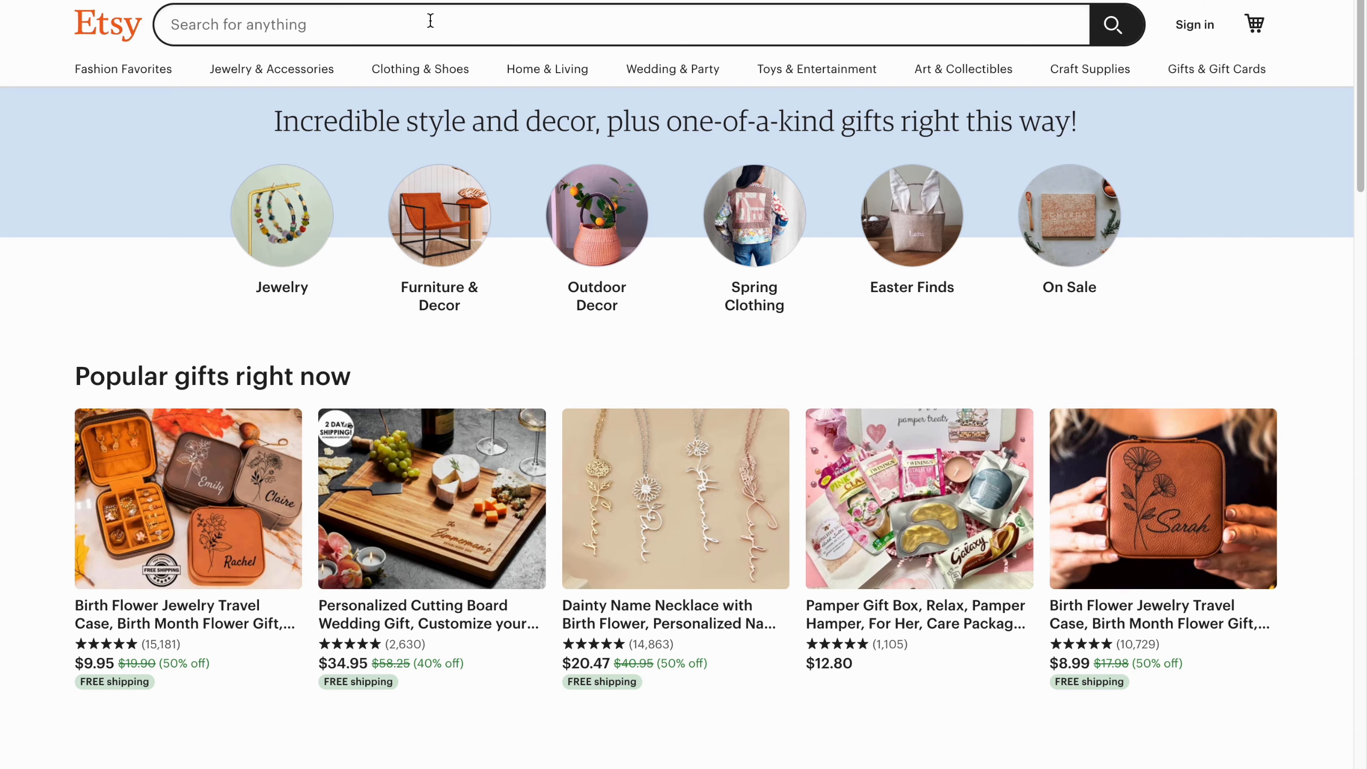
- Search Etsy for "phone case gardening"
text(phone case )
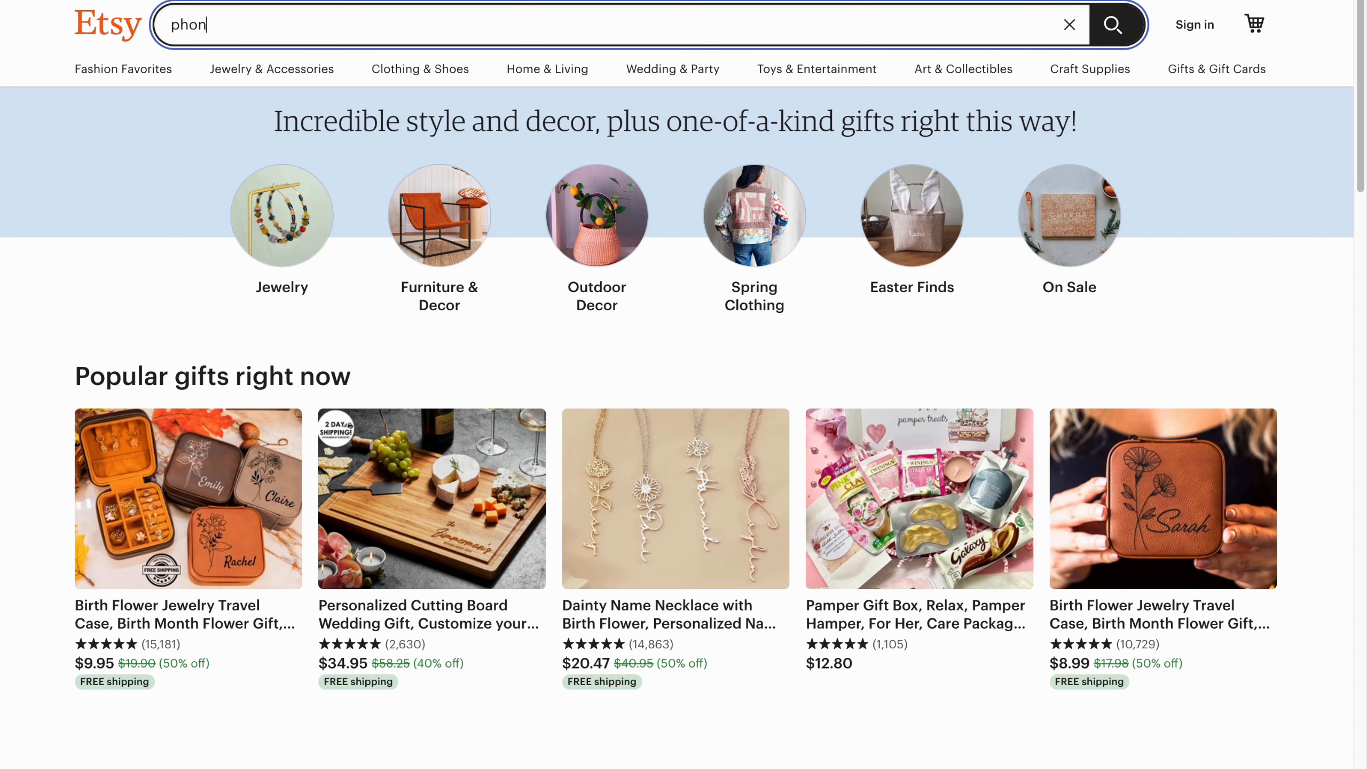
text(gardening)
key(Return)
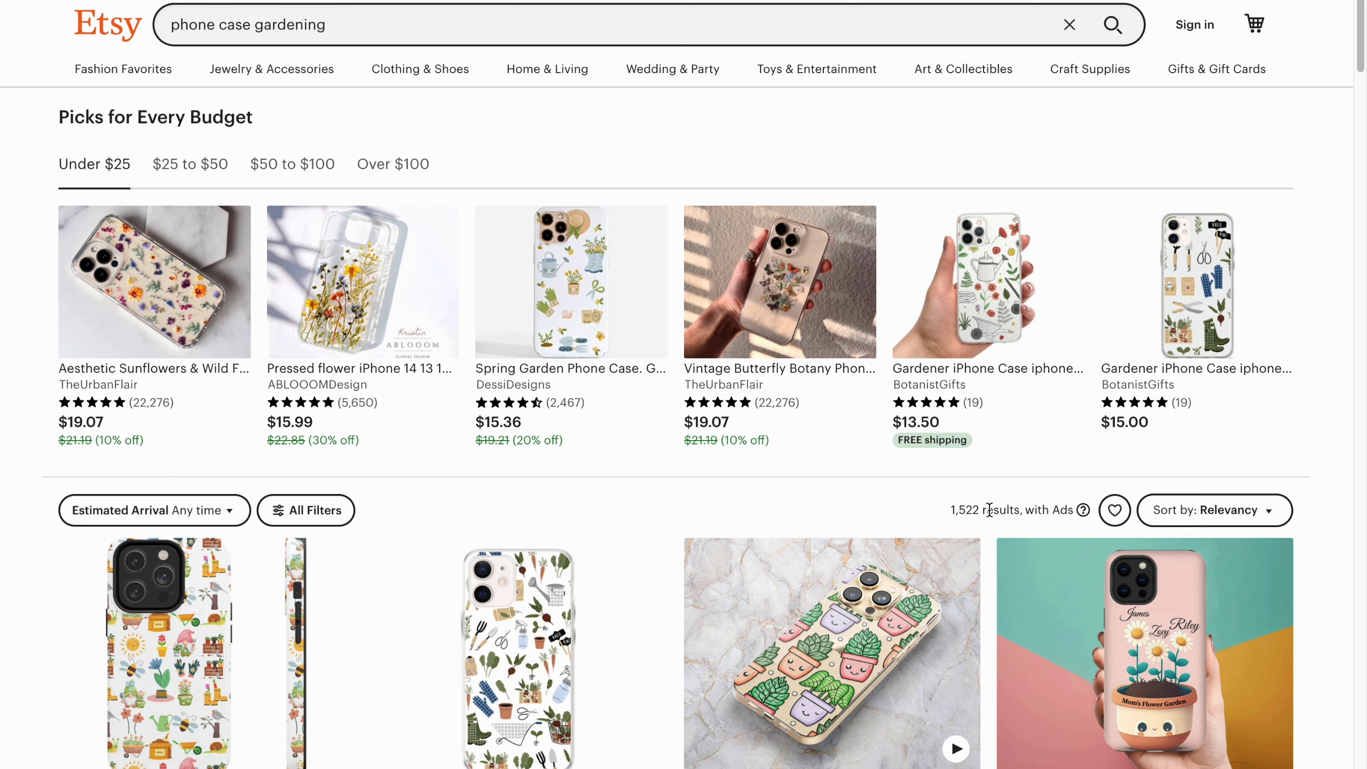
- Check the number of search results and look through the gardening phone case listings
drag(985, 511, 941, 516)
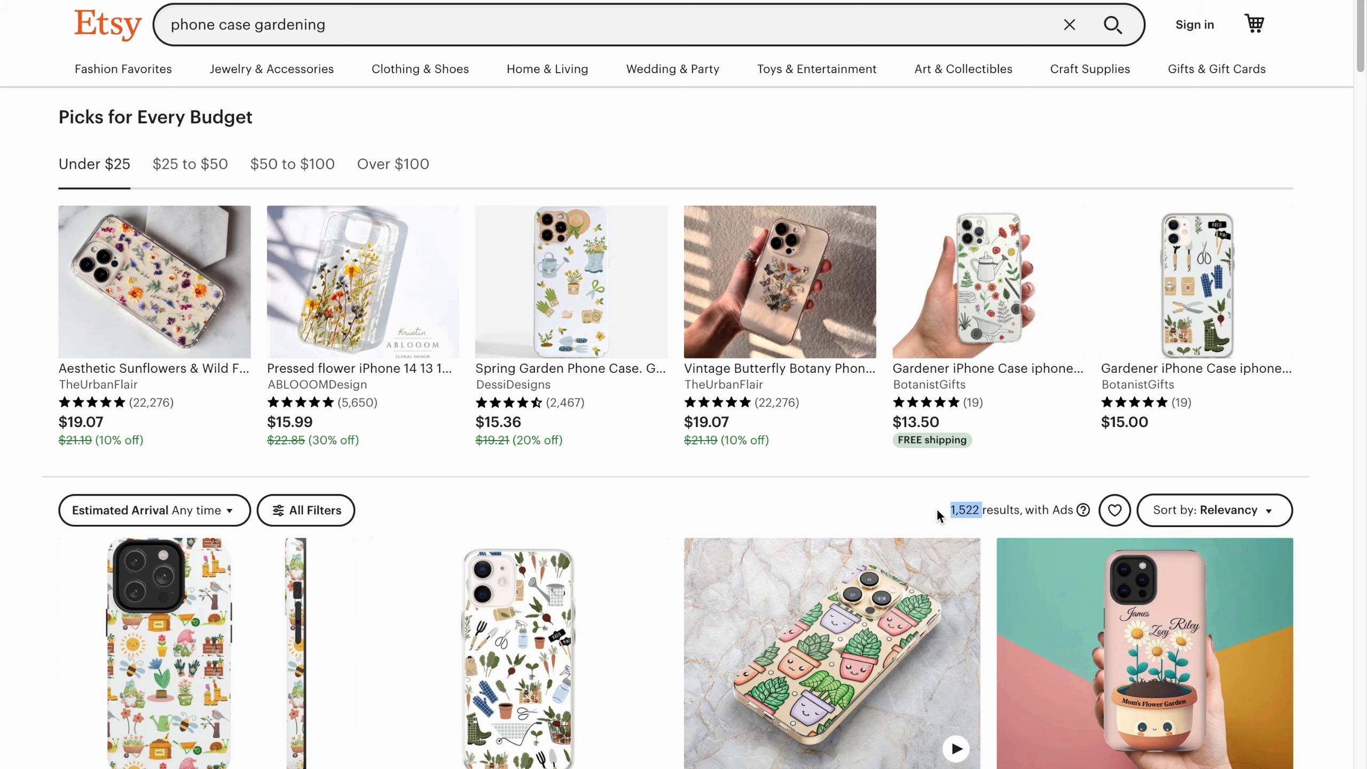
click(1351, 530)
scroll(1349, 530, down, 2)
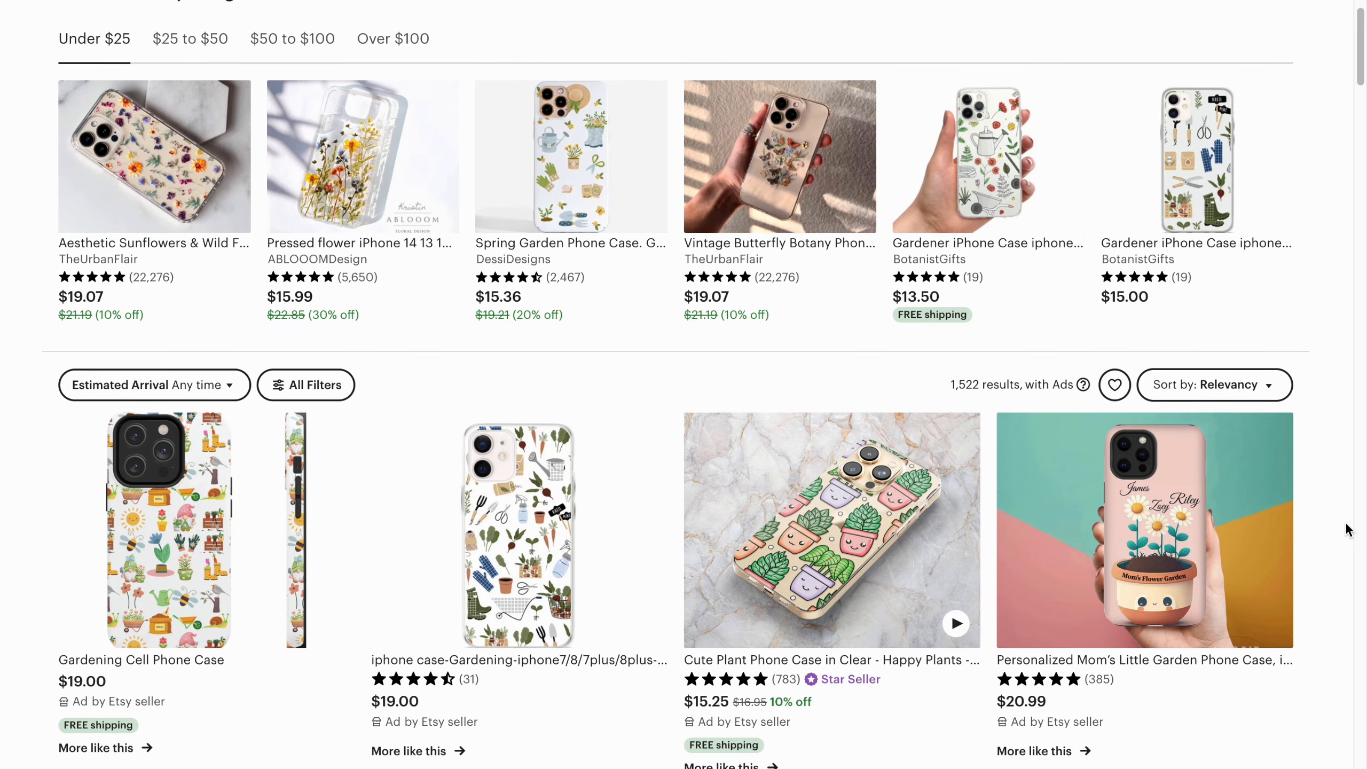
scroll(818, 437, down, 3)
scroll(818, 436, down, 2)
scroll(819, 436, down, 10)
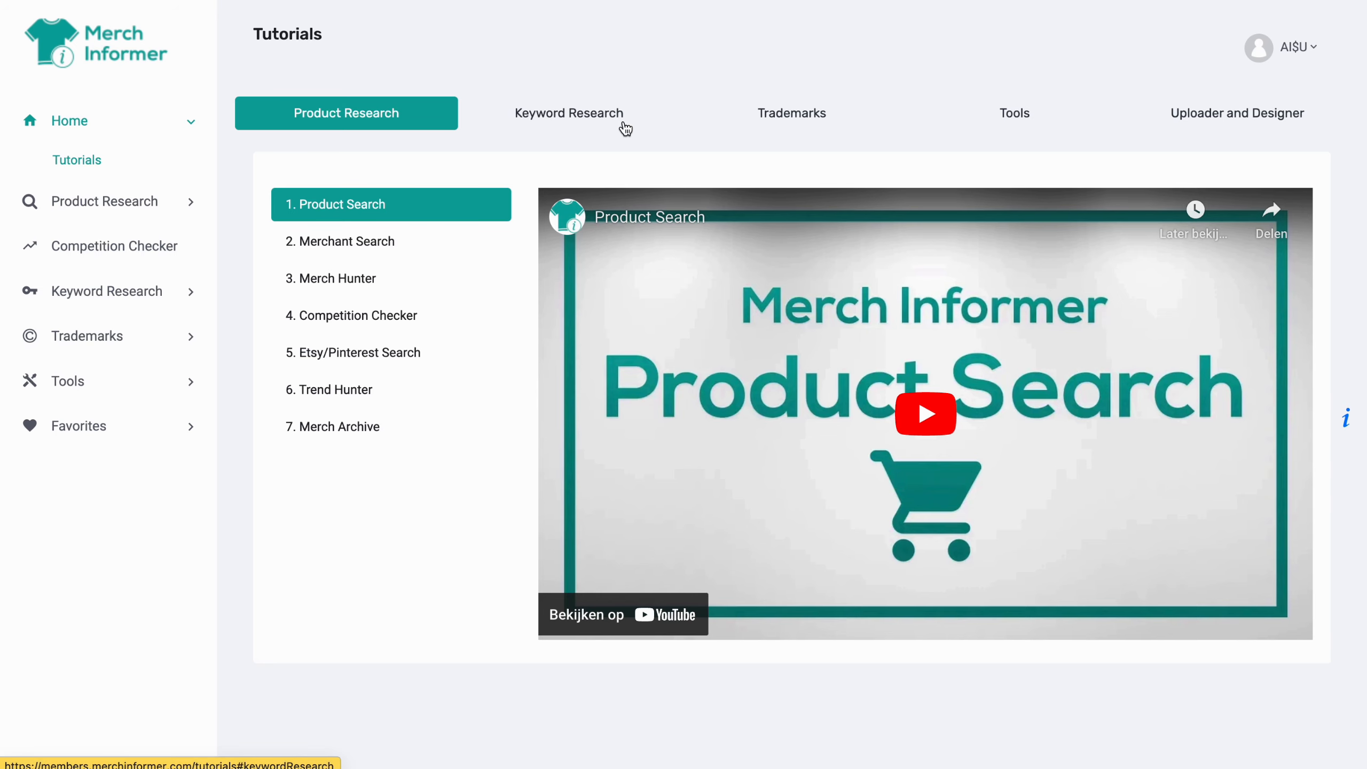
- View the Keyword Research, Trademarks and Tools tutorials in Merch Informer
click(625, 129)
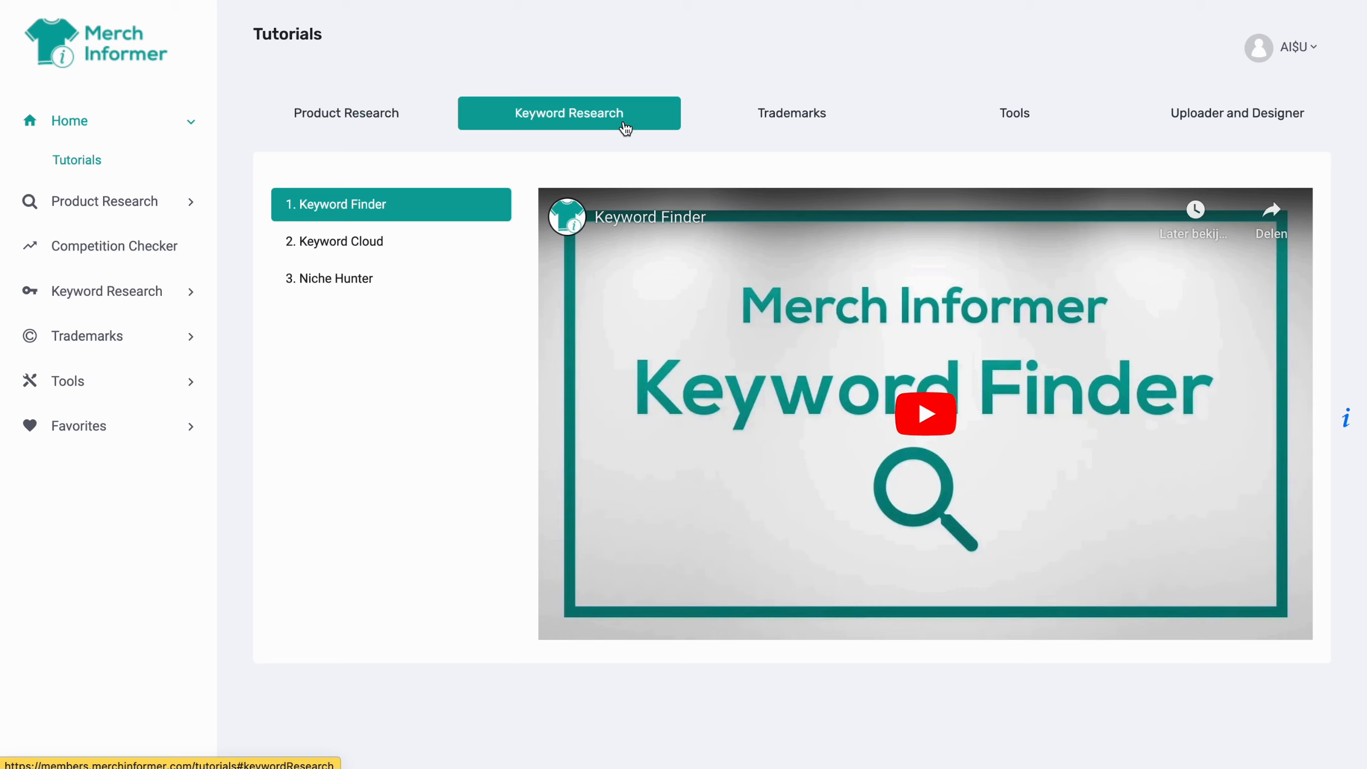
click(794, 127)
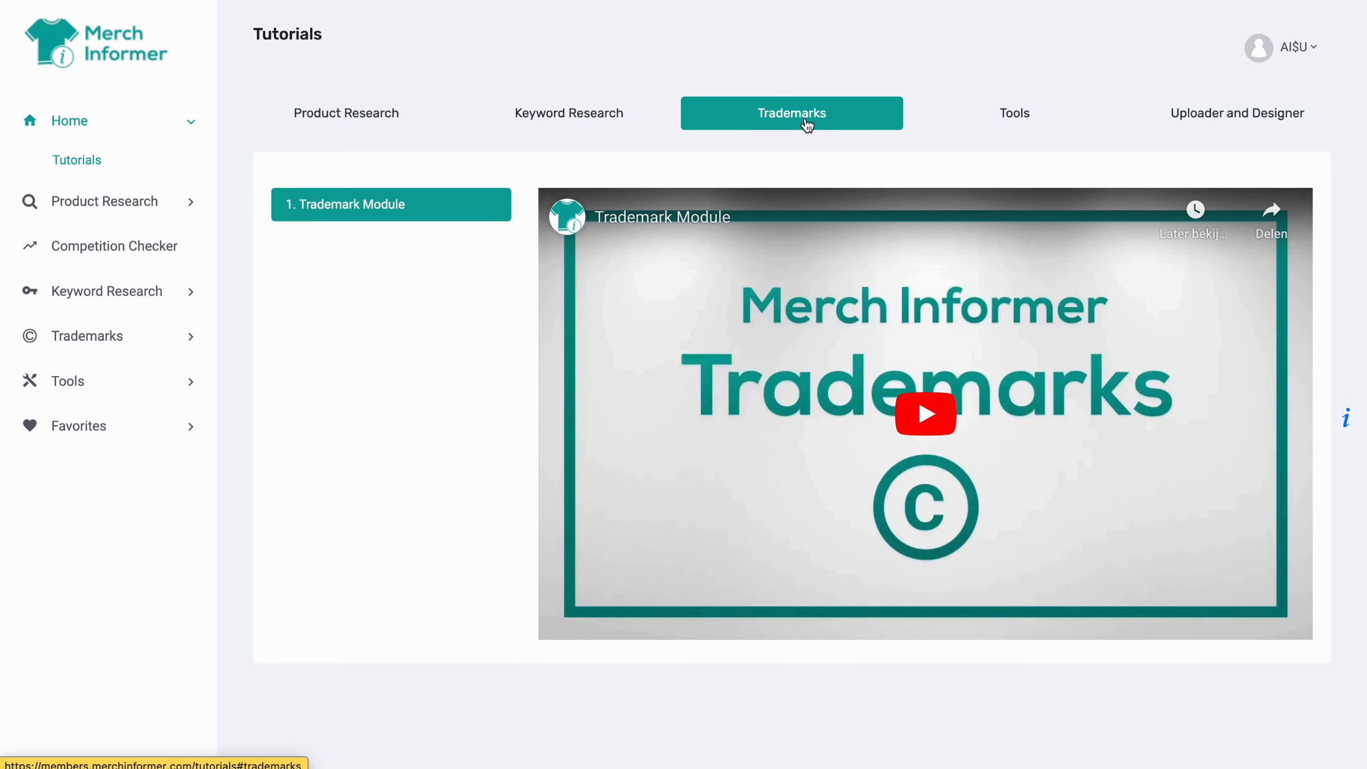
click(1025, 121)
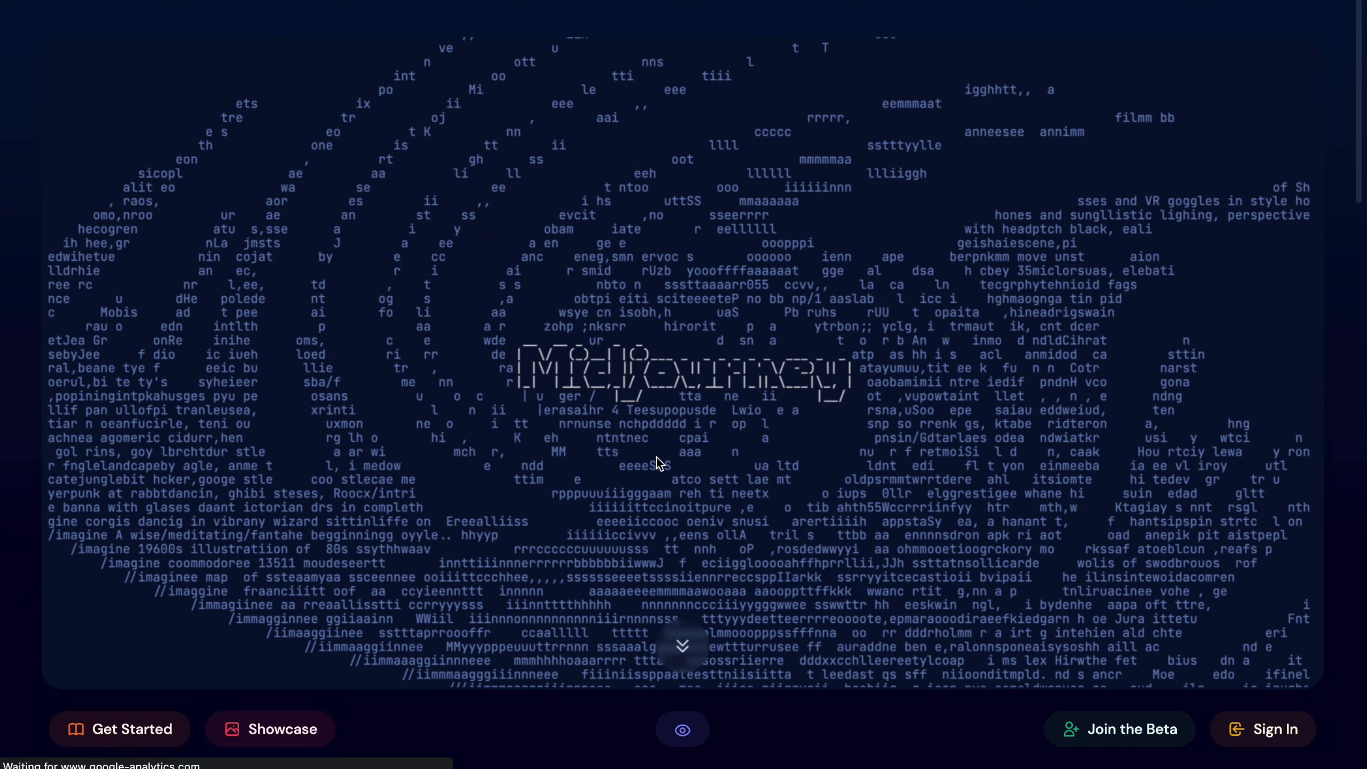
- Switch to the Midjourney website and browse the generated images in the Explore gallery
scroll(1162, 736, down, 12)
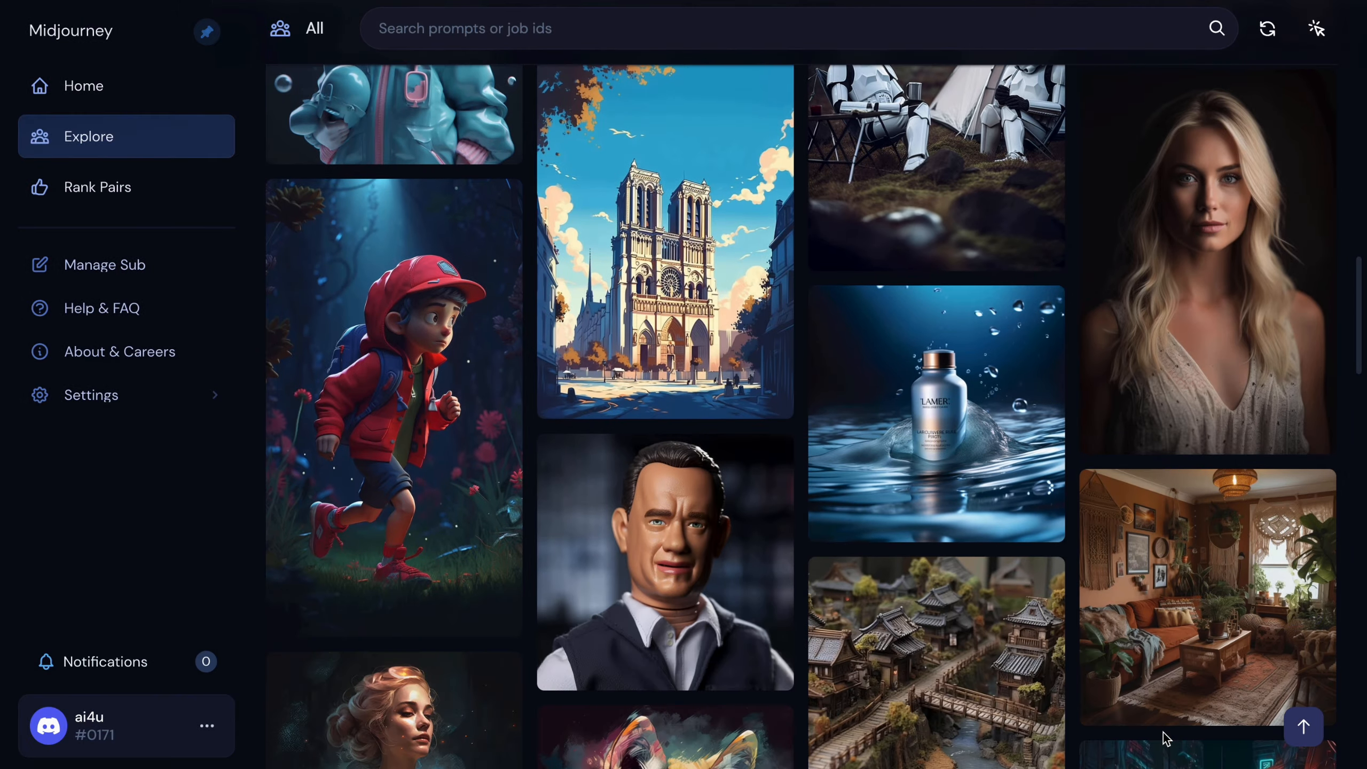
scroll(1166, 738, down, 17)
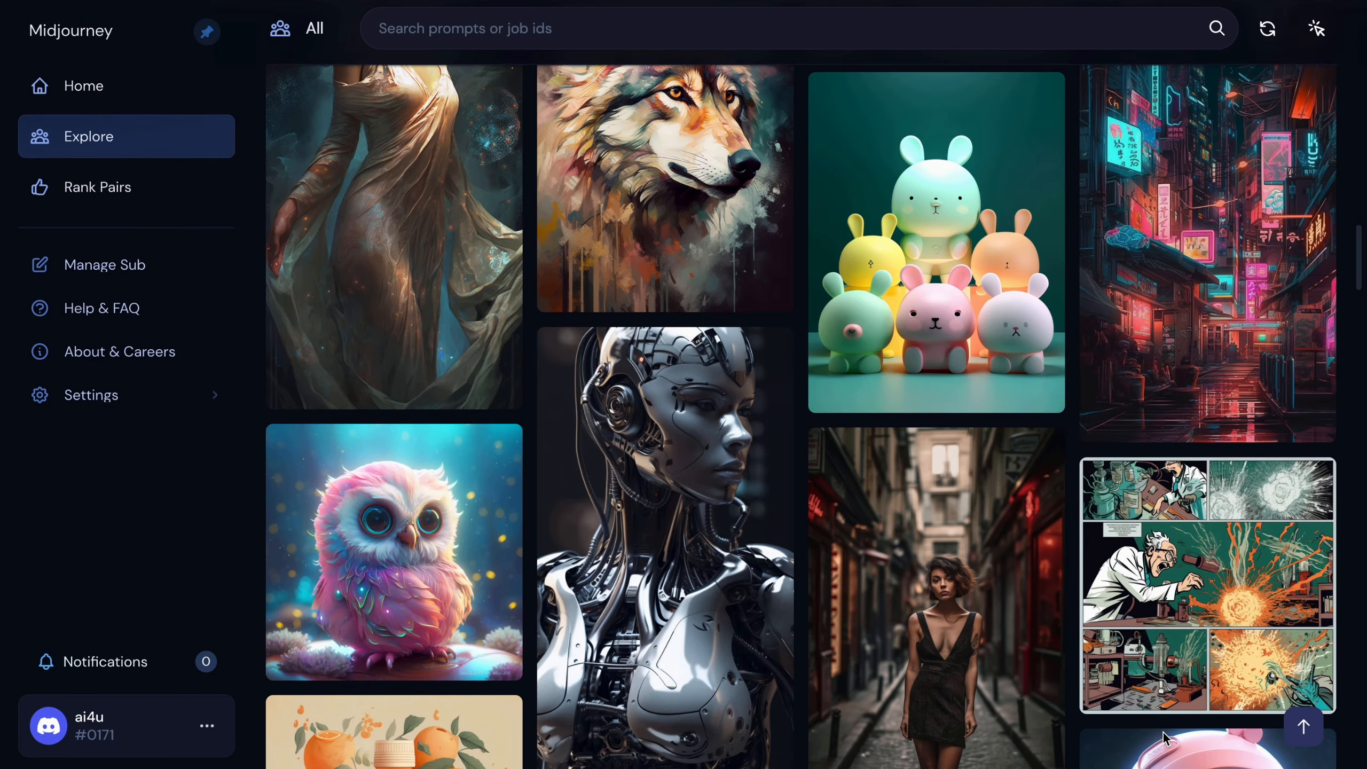
scroll(1163, 735, down, 11)
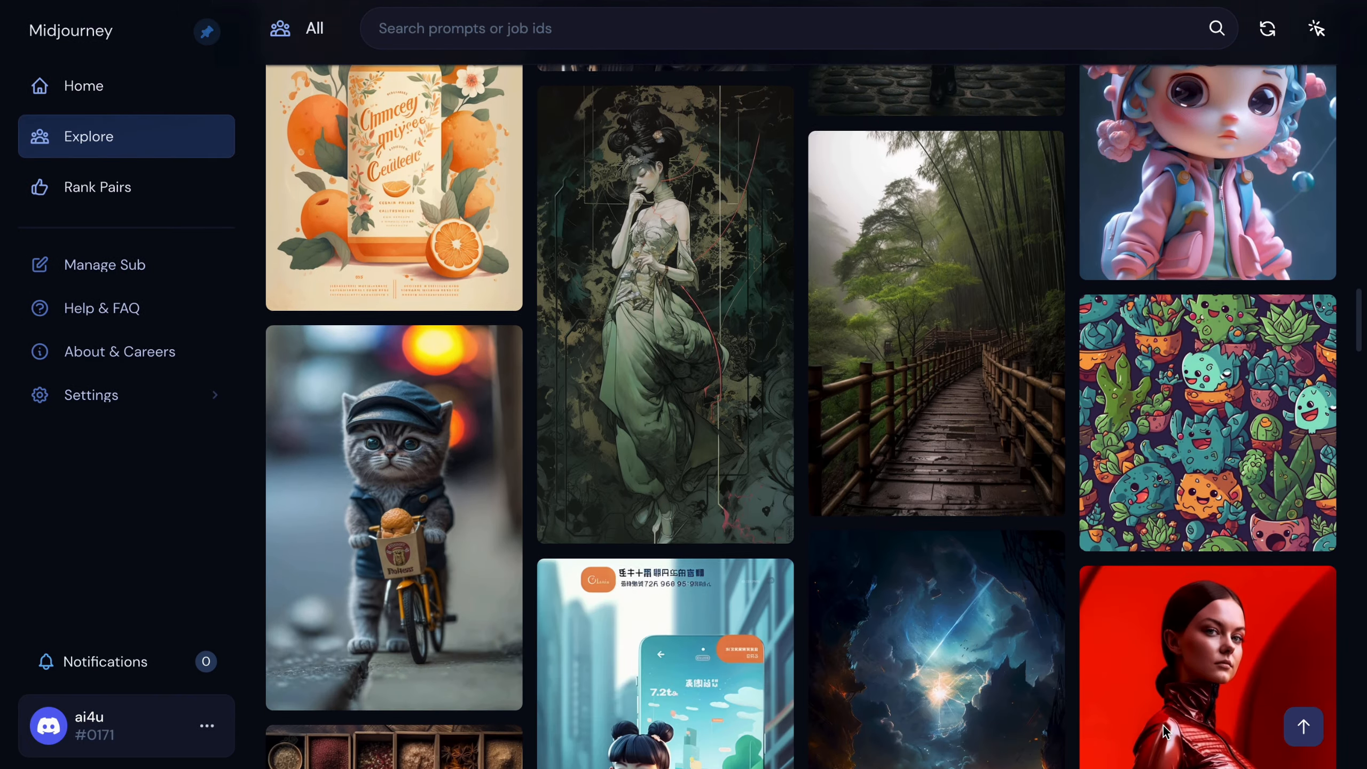
scroll(1165, 733, down, 13)
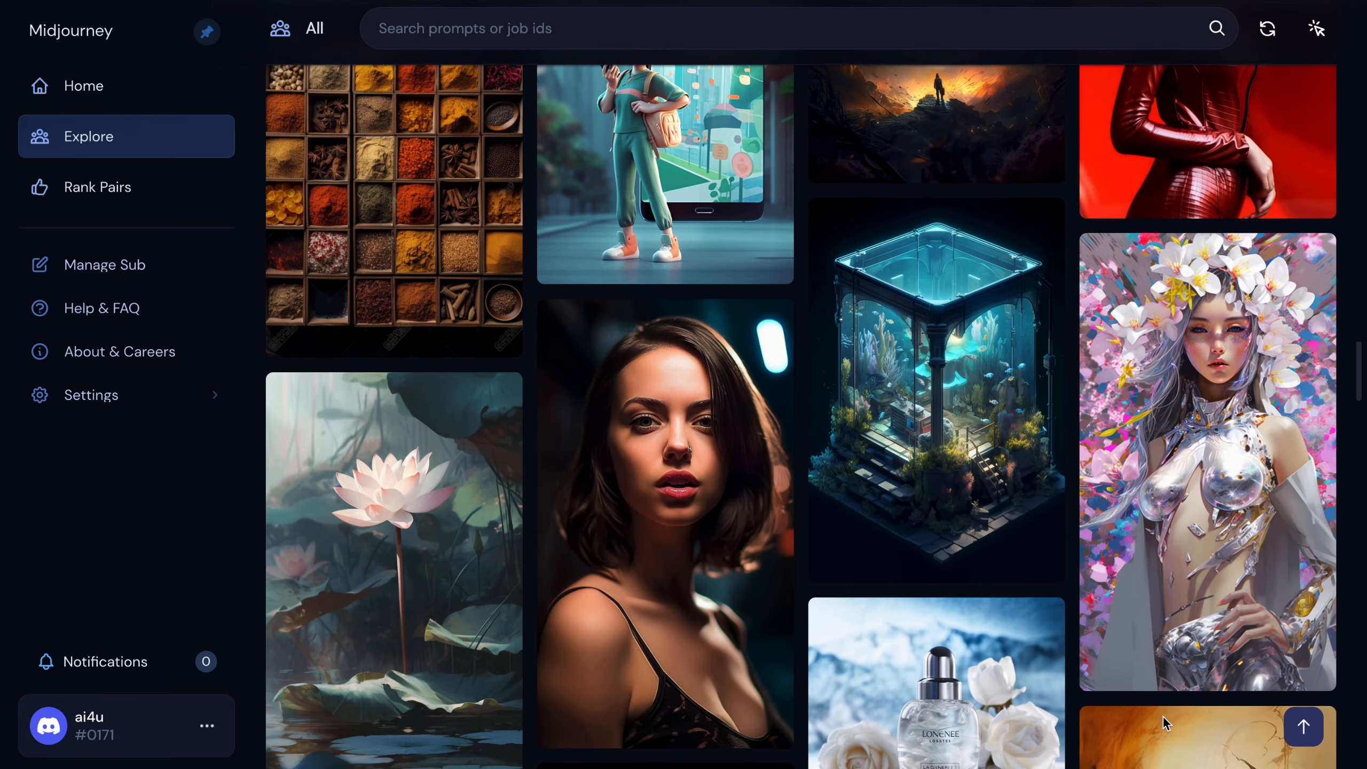
scroll(1164, 722, down, 7)
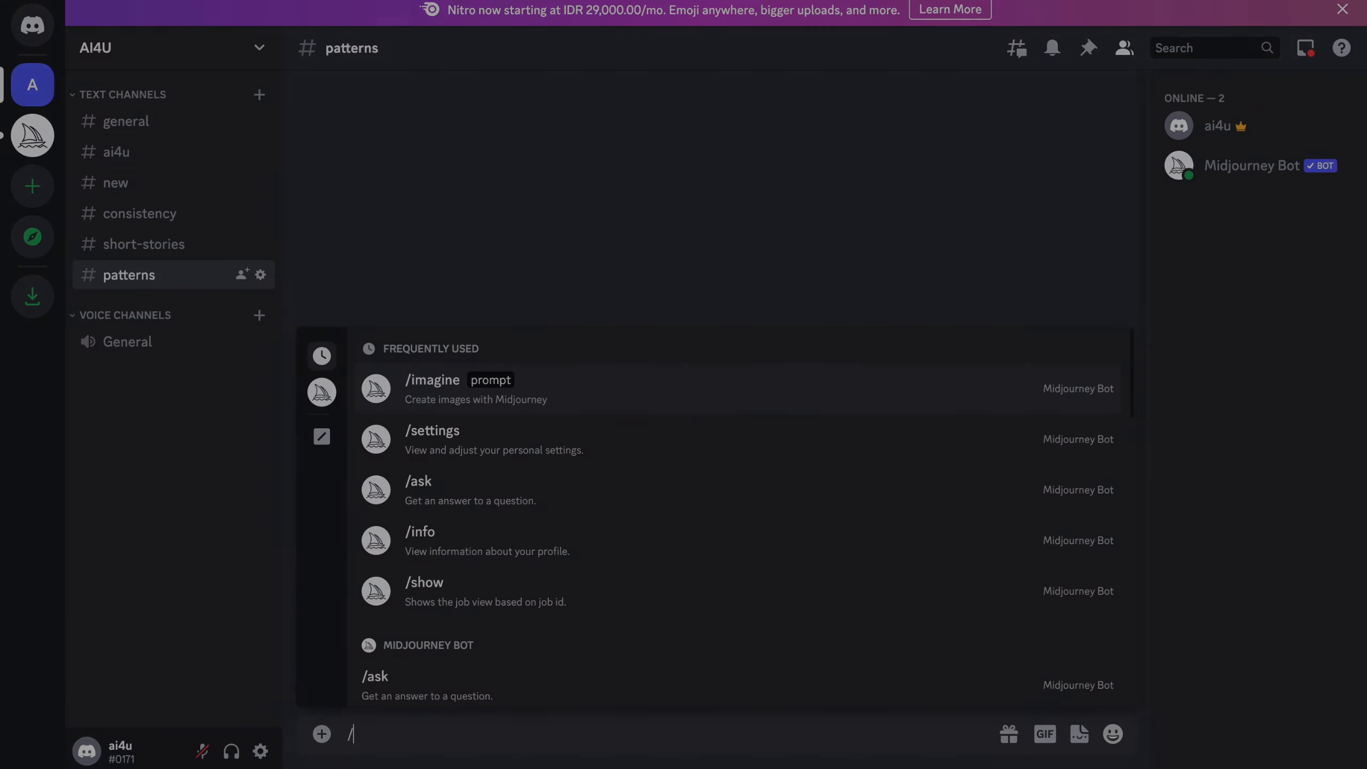
- Run the Midjourney /settings command in the Discord patterns channel and select MJ version 5
text(settings)
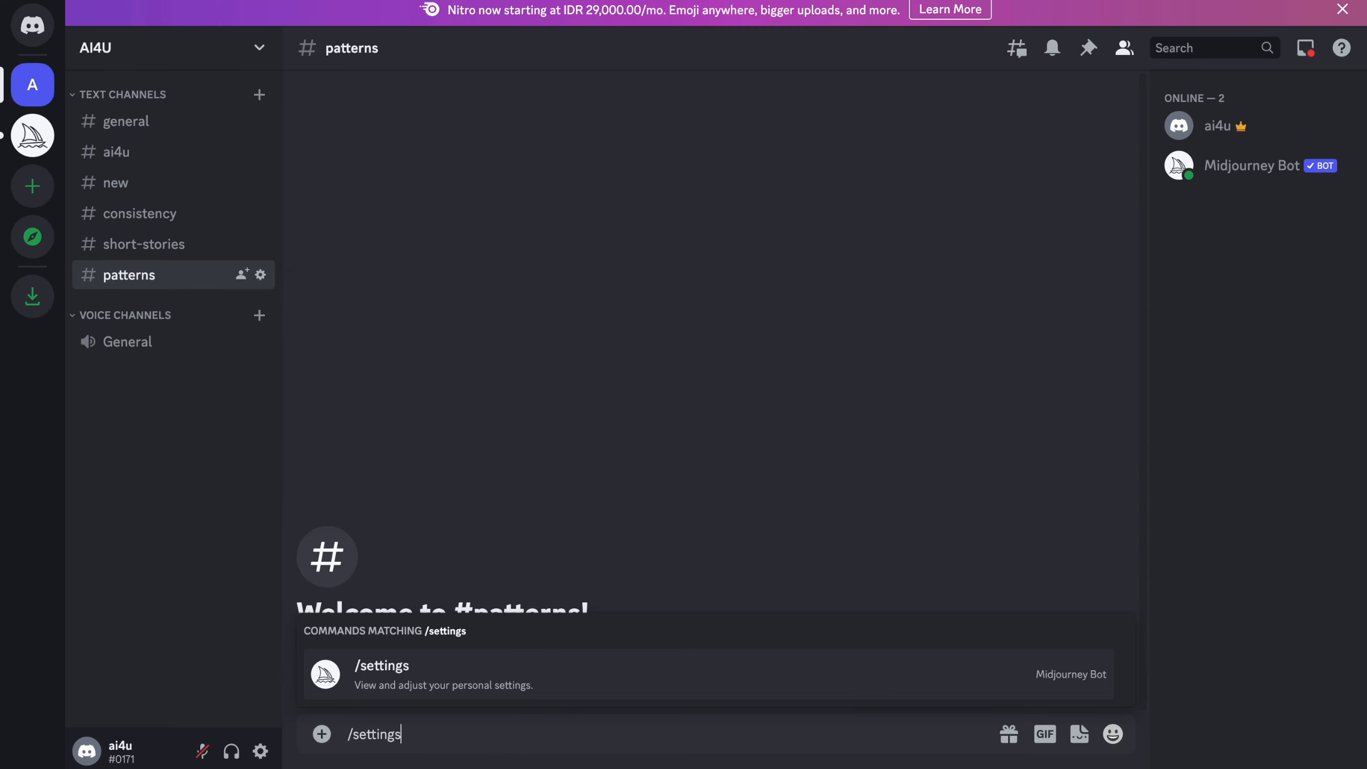
key(Return)
key(Return)
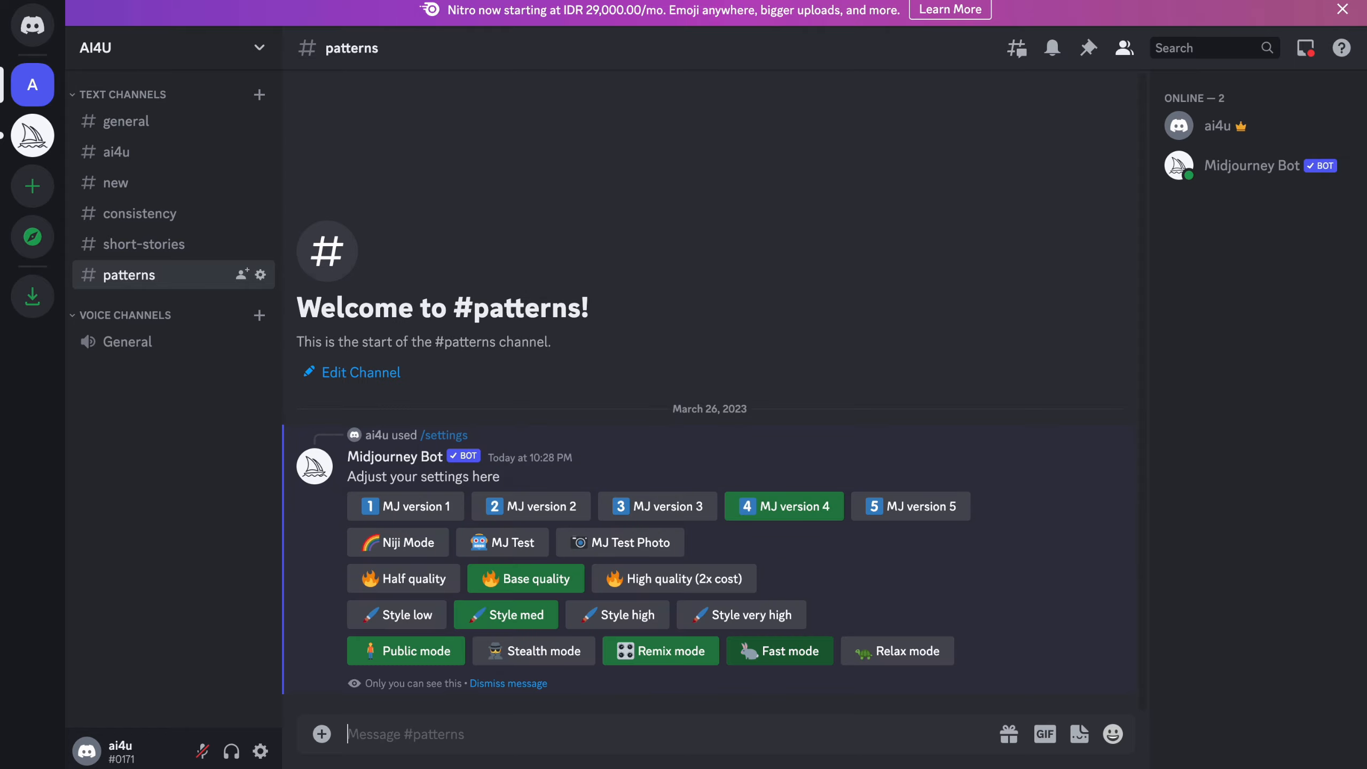
click(908, 517)
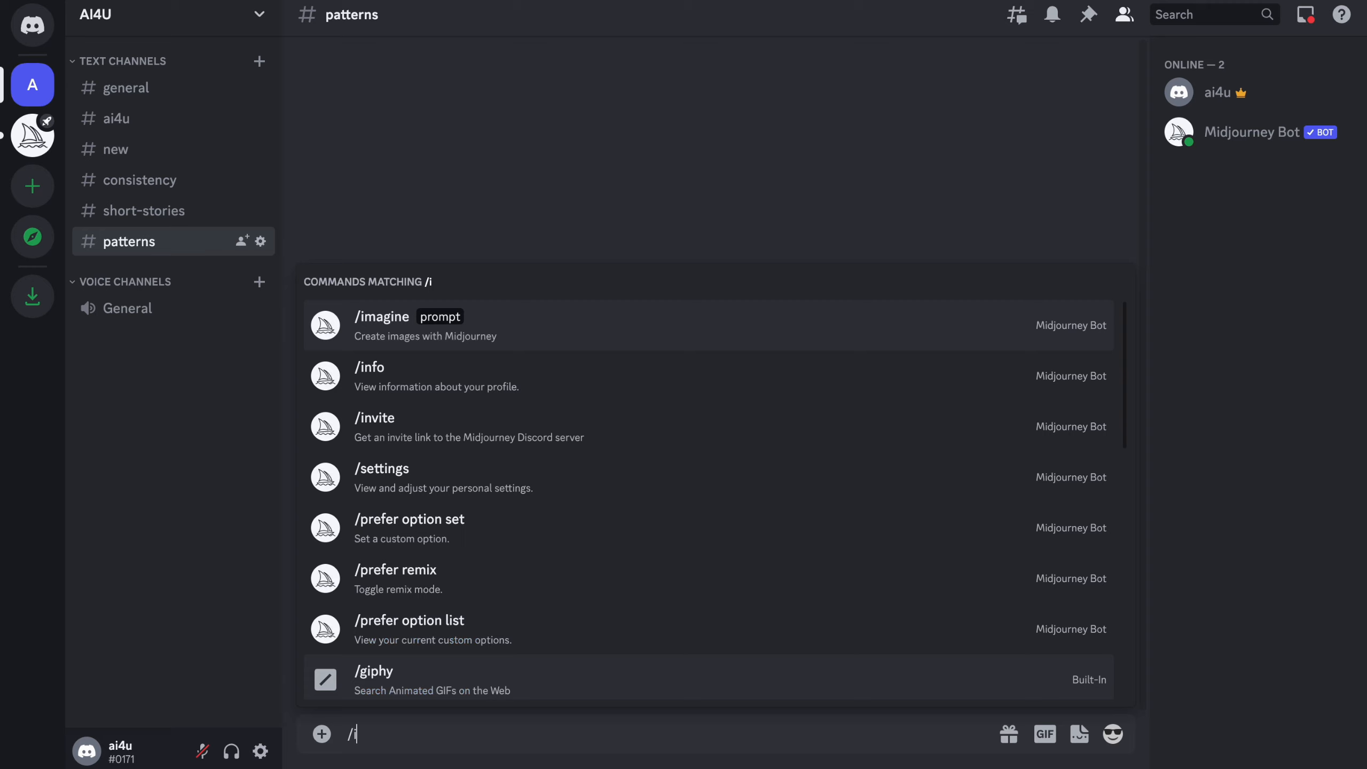
- Run the Midjourney /imagine command with the prompt "beautiful colorful design of a gardener --tile" and view the generated grid enlarged
text(imagine)
key(Tab)
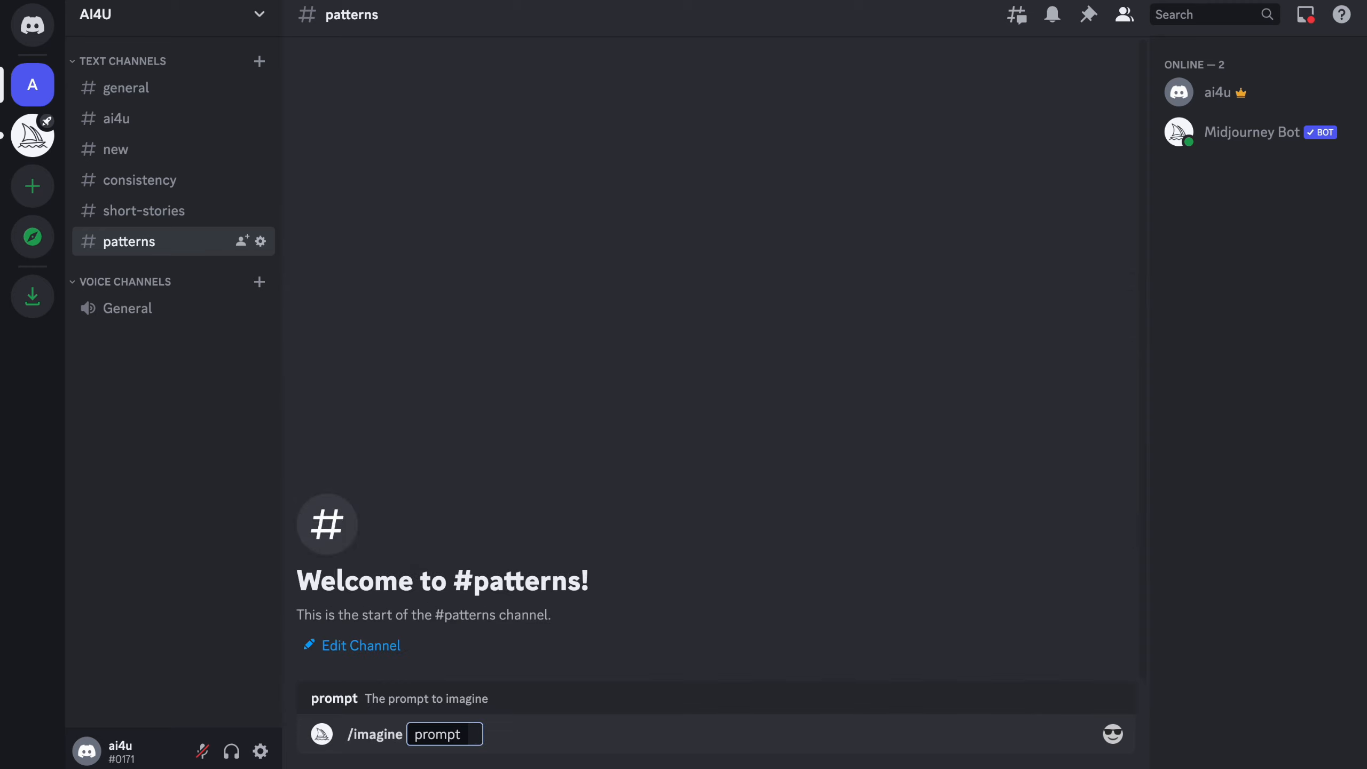
text(beautiful colorful design of a gardener)
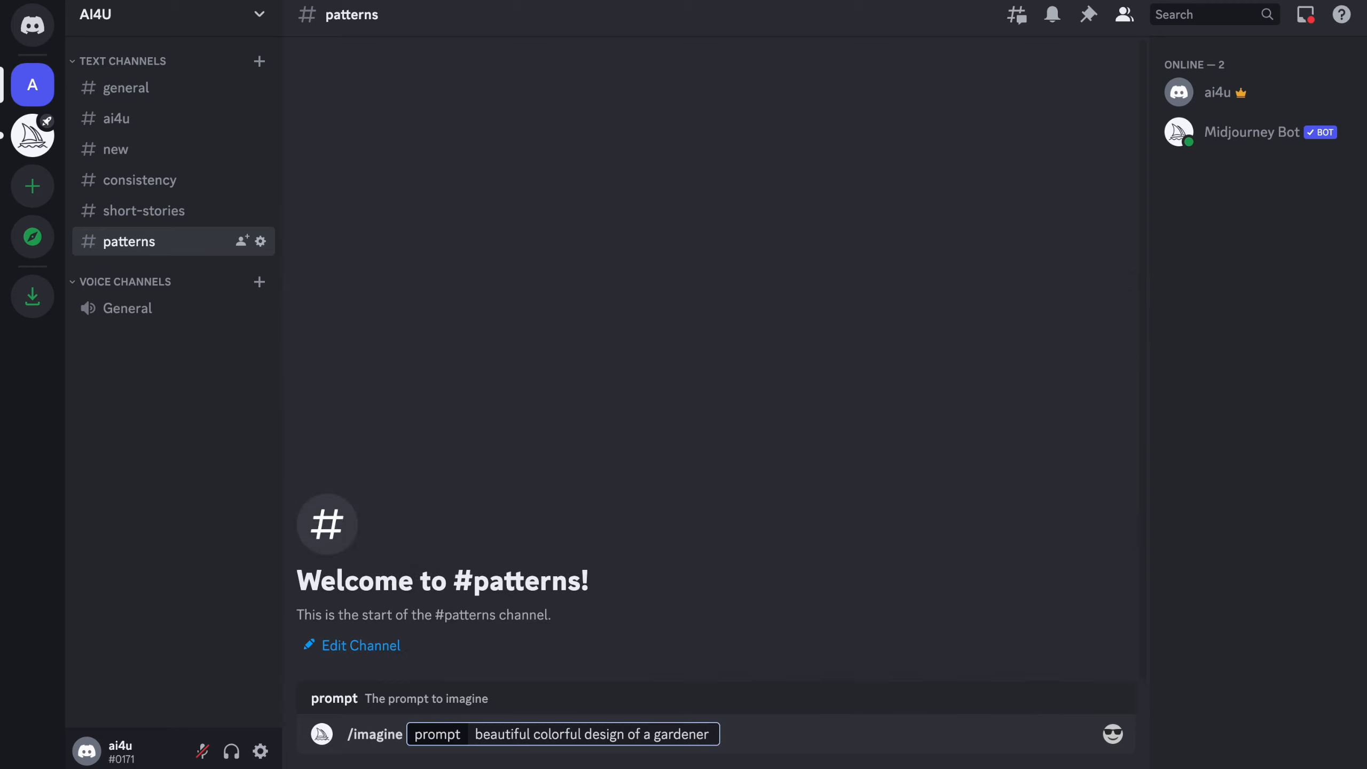
text(--tile)
key(Return)
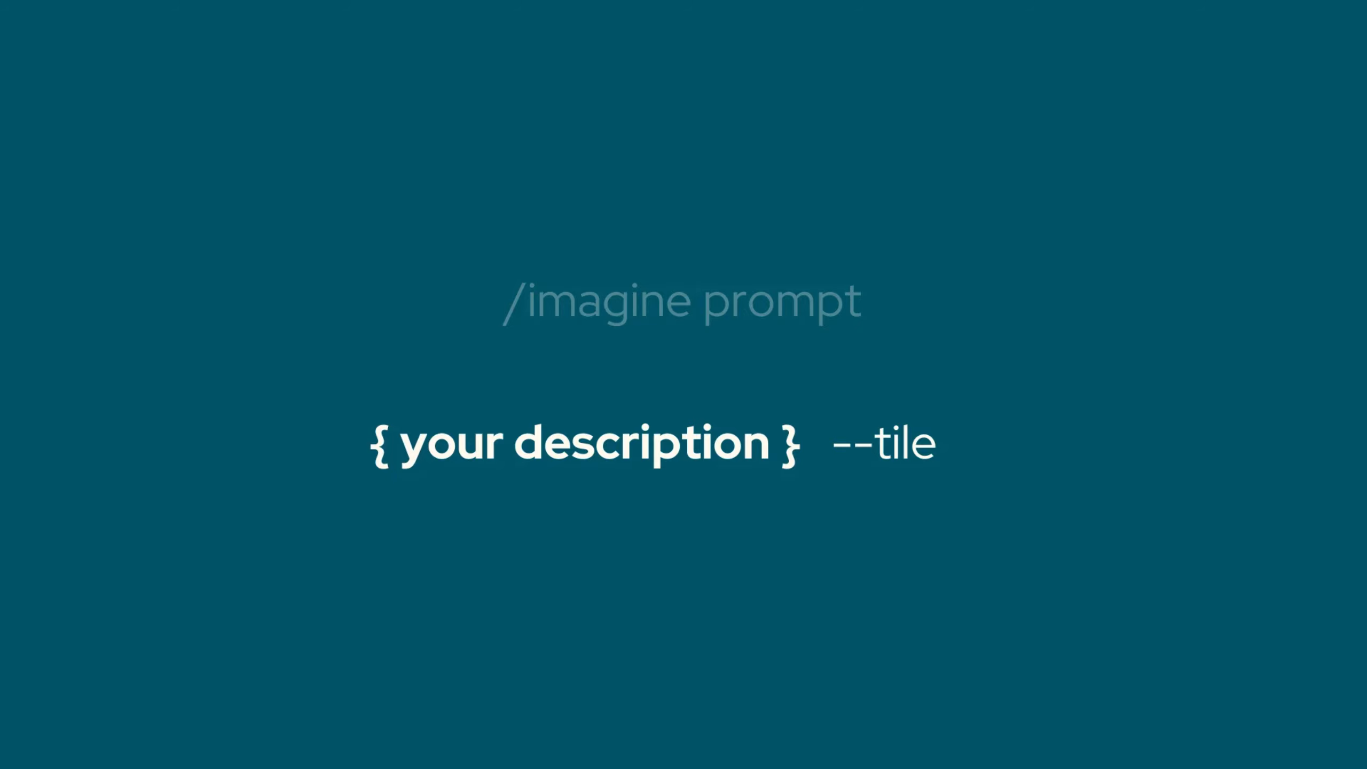
click(514, 447)
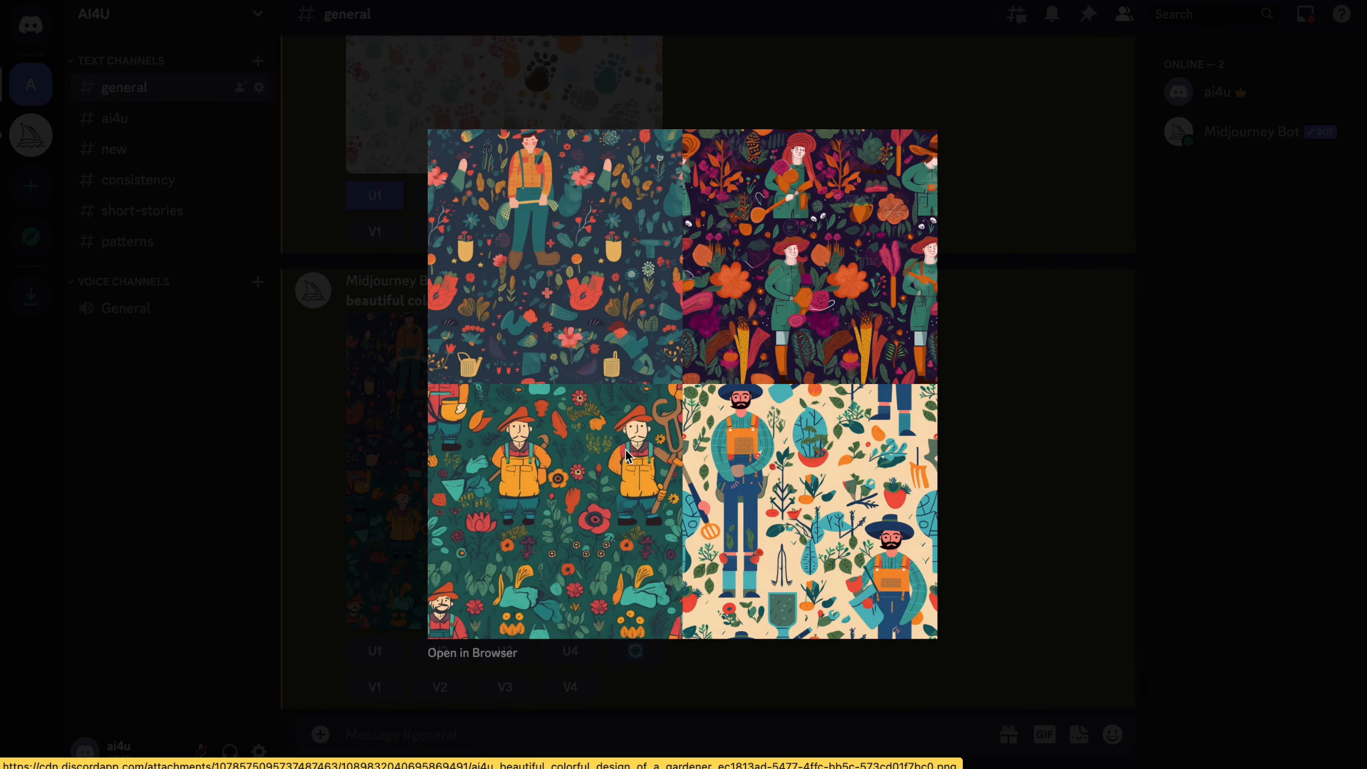
click(1006, 498)
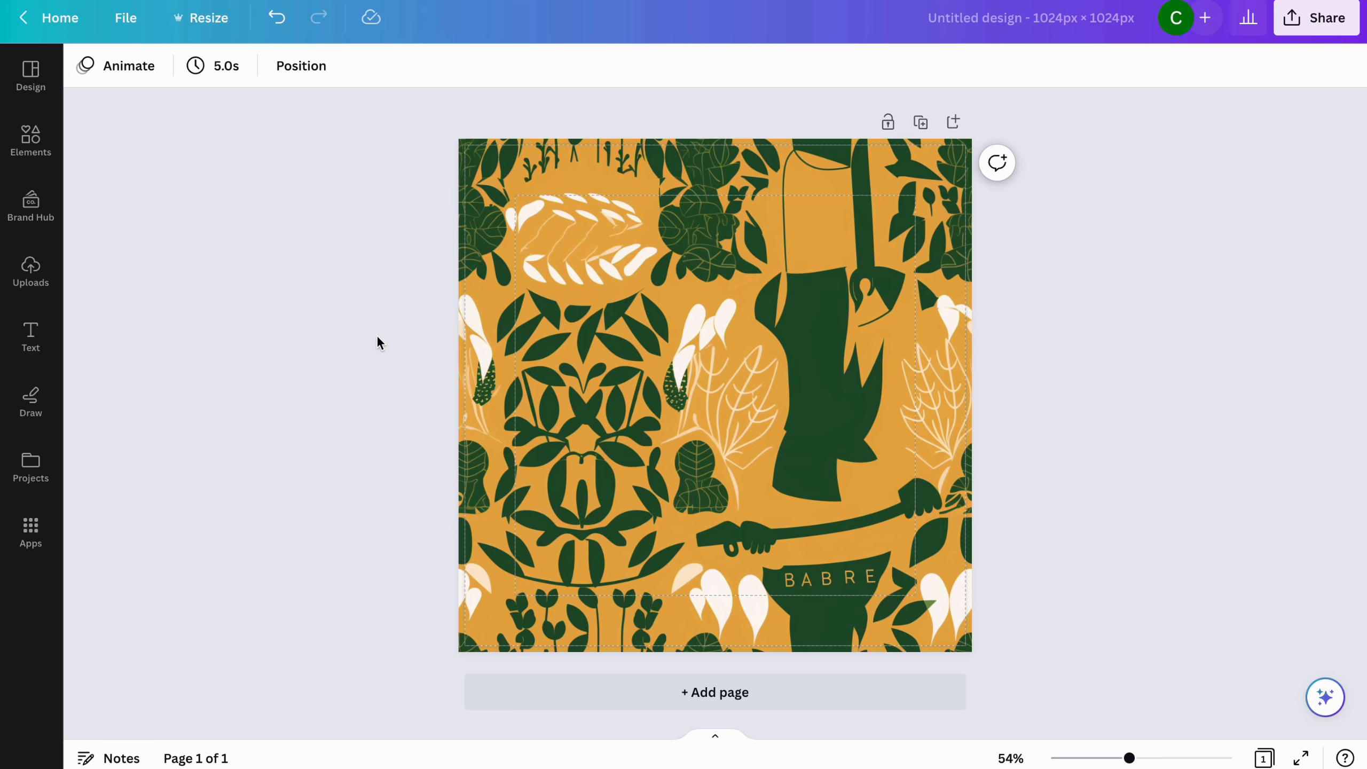
- In Canva, erase the "BABRE" lettering from the green and orange gardener pattern with Magic Eraser at brush size 20
click(505, 265)
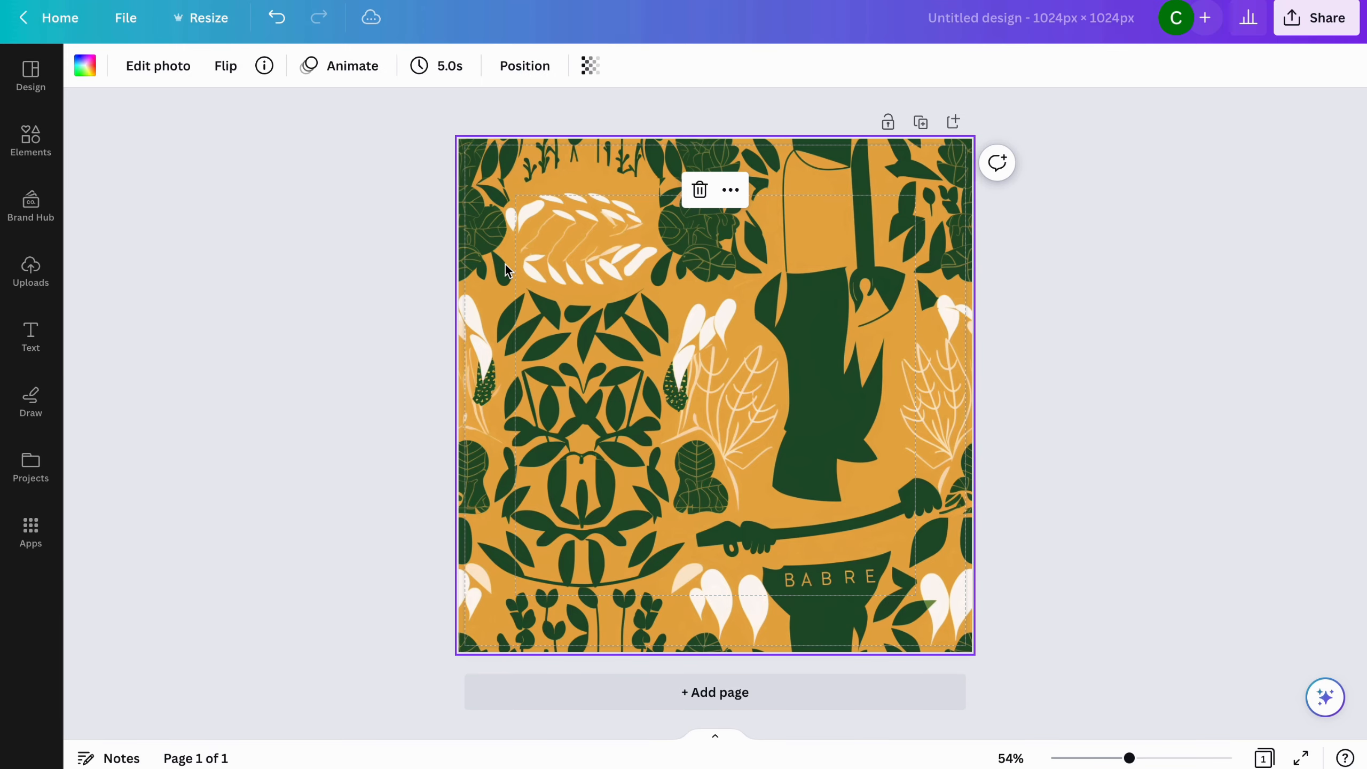
click(178, 75)
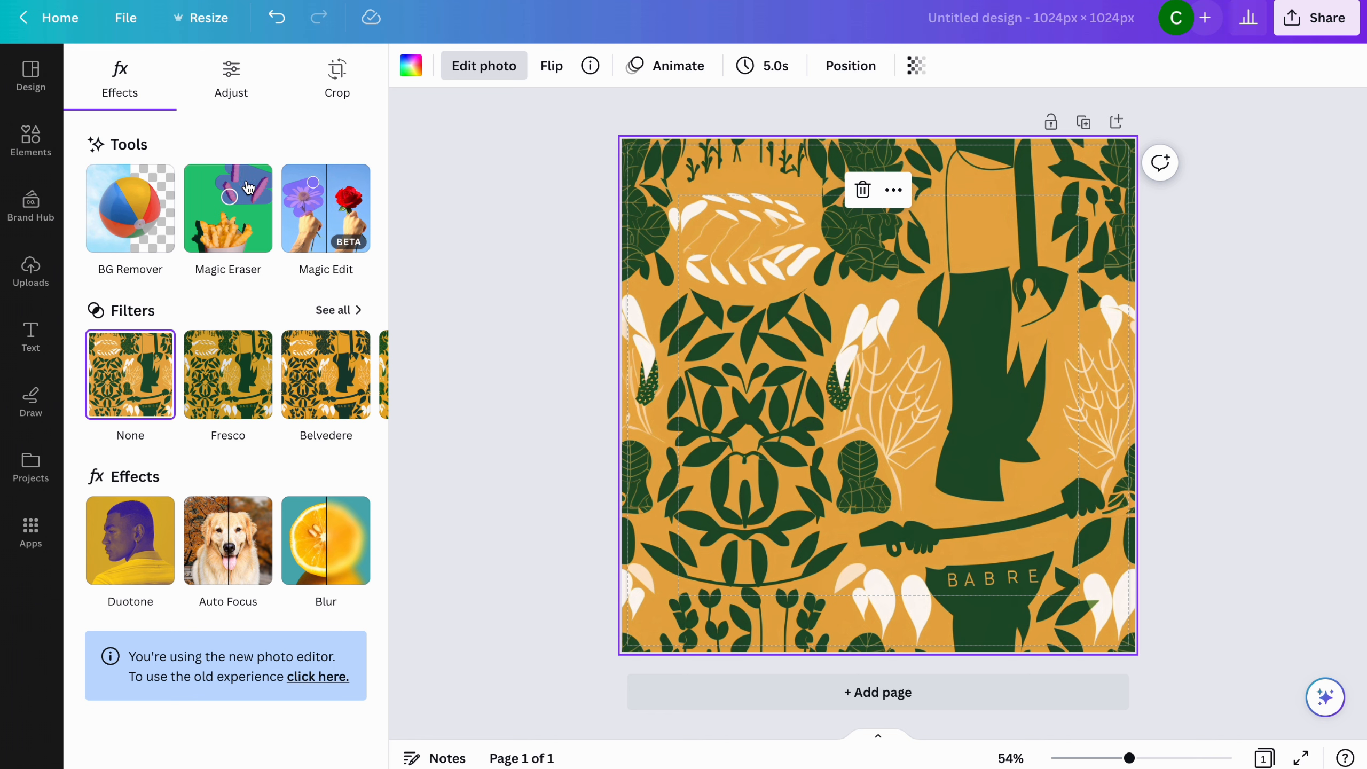
click(253, 218)
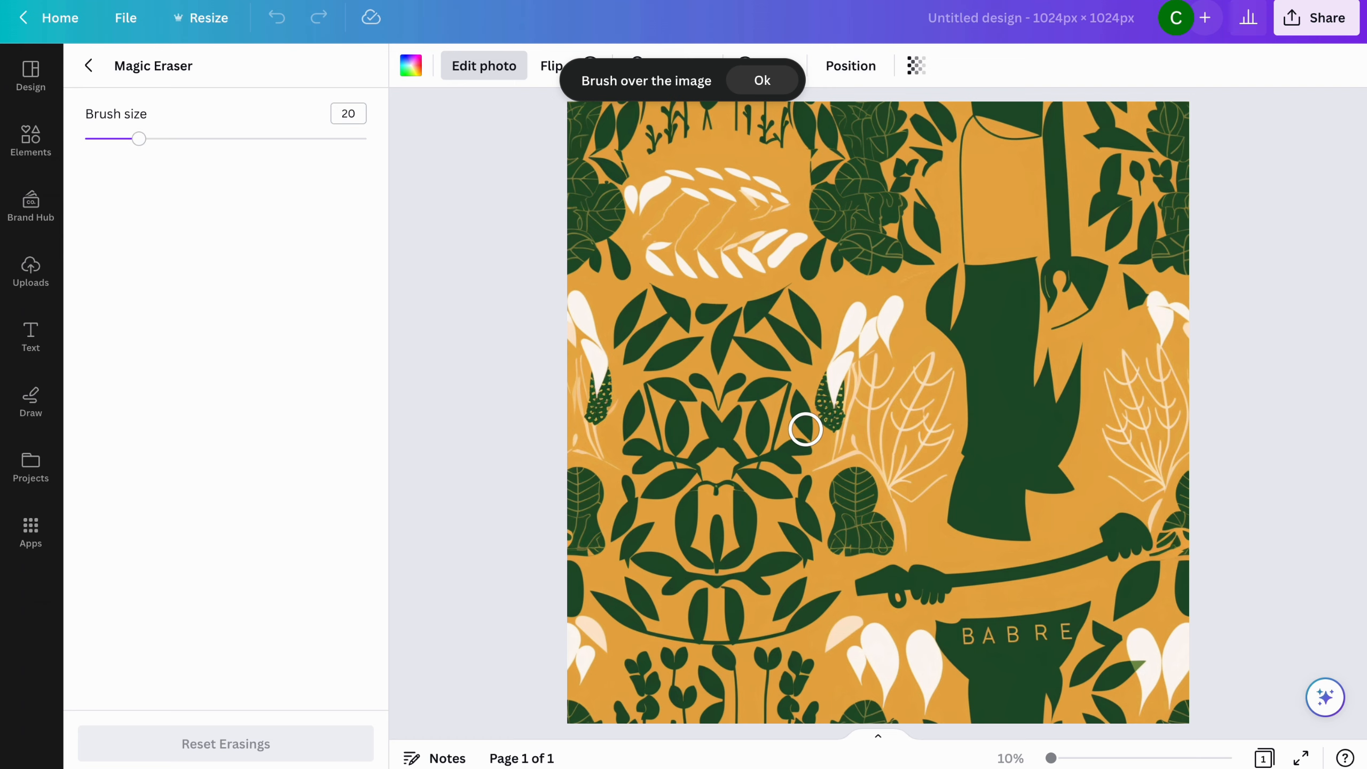
drag(963, 637, 1074, 634)
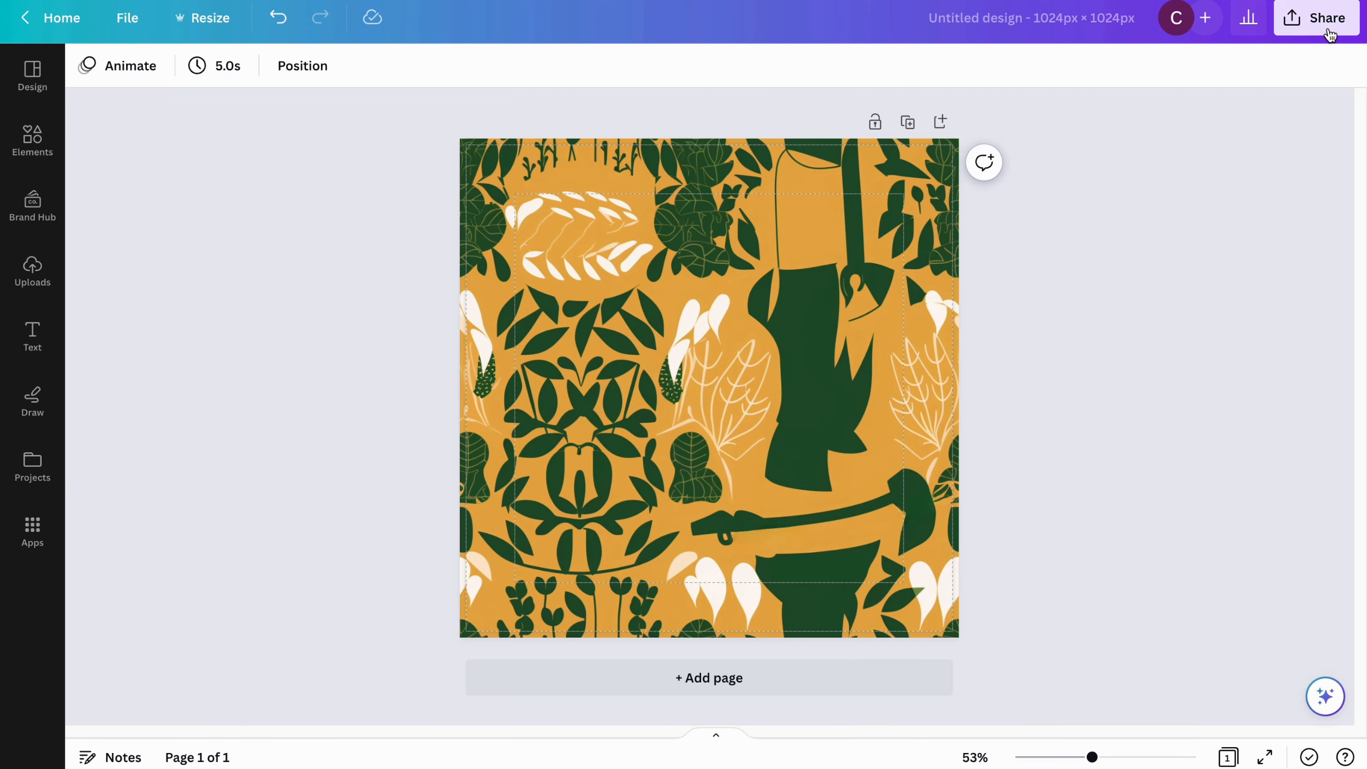
- Open the download options for the cleaned pattern, switch to Image Upscaler and upscale the gardener image to 4X (4096x4096 px)
click(1316, 17)
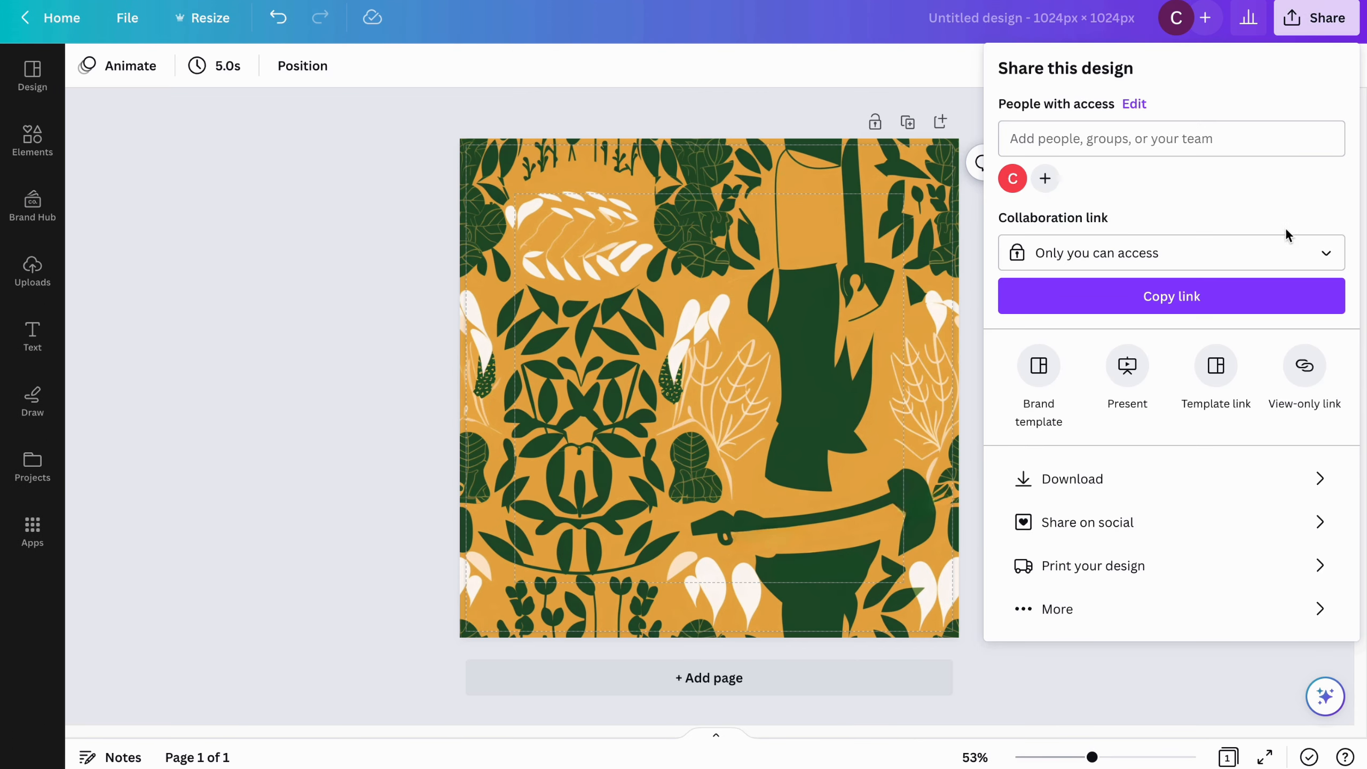
click(1230, 494)
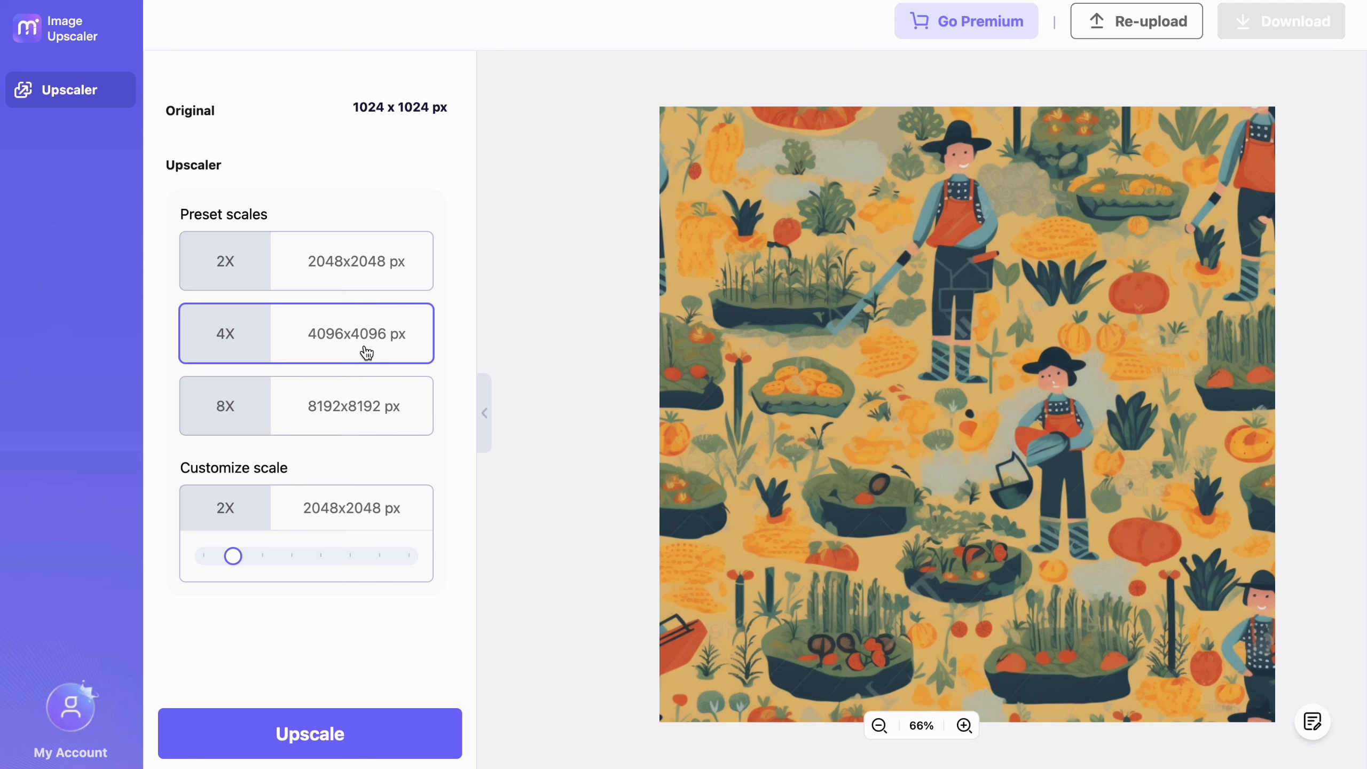
click(345, 733)
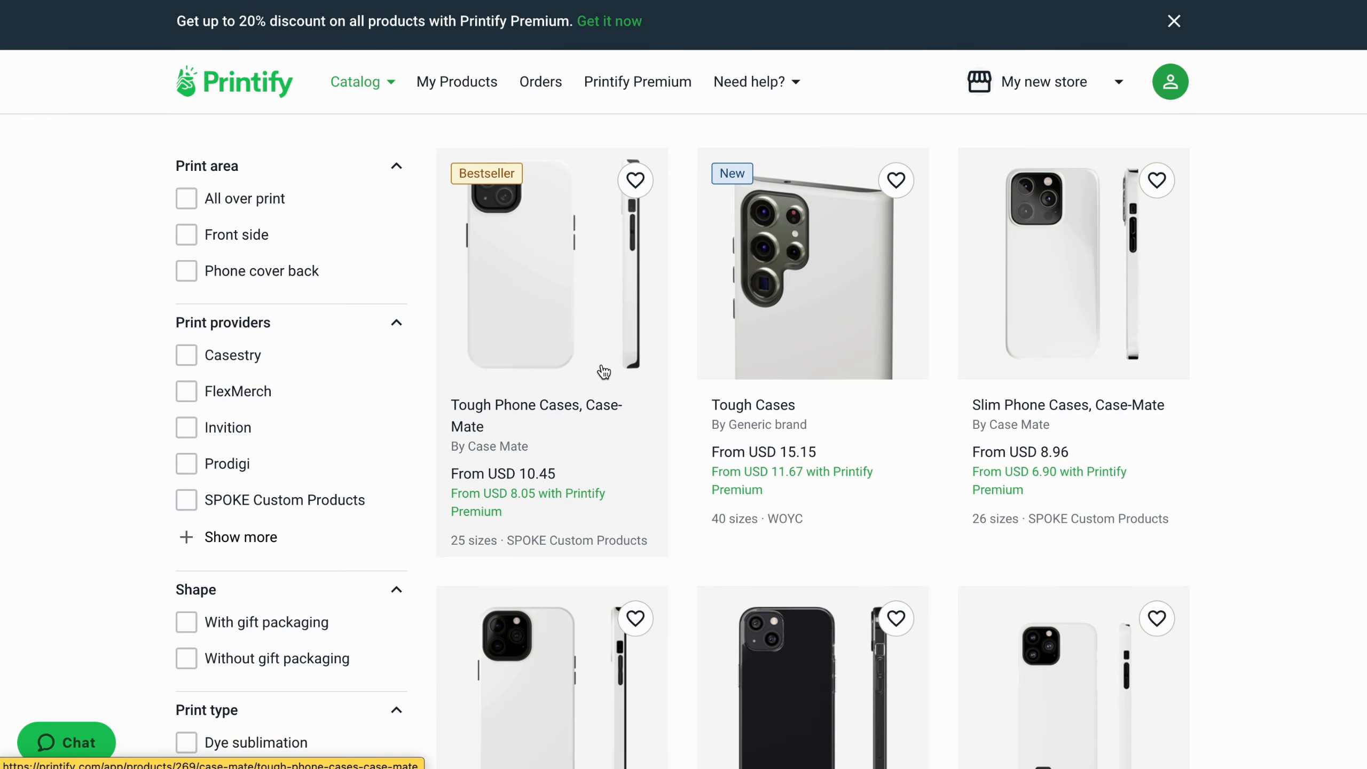
- In Printify, review the print provider's location and price for Tough Phone Cases, Case-Mate, and start designing the product
click(603, 368)
scroll(602, 365, down, 3)
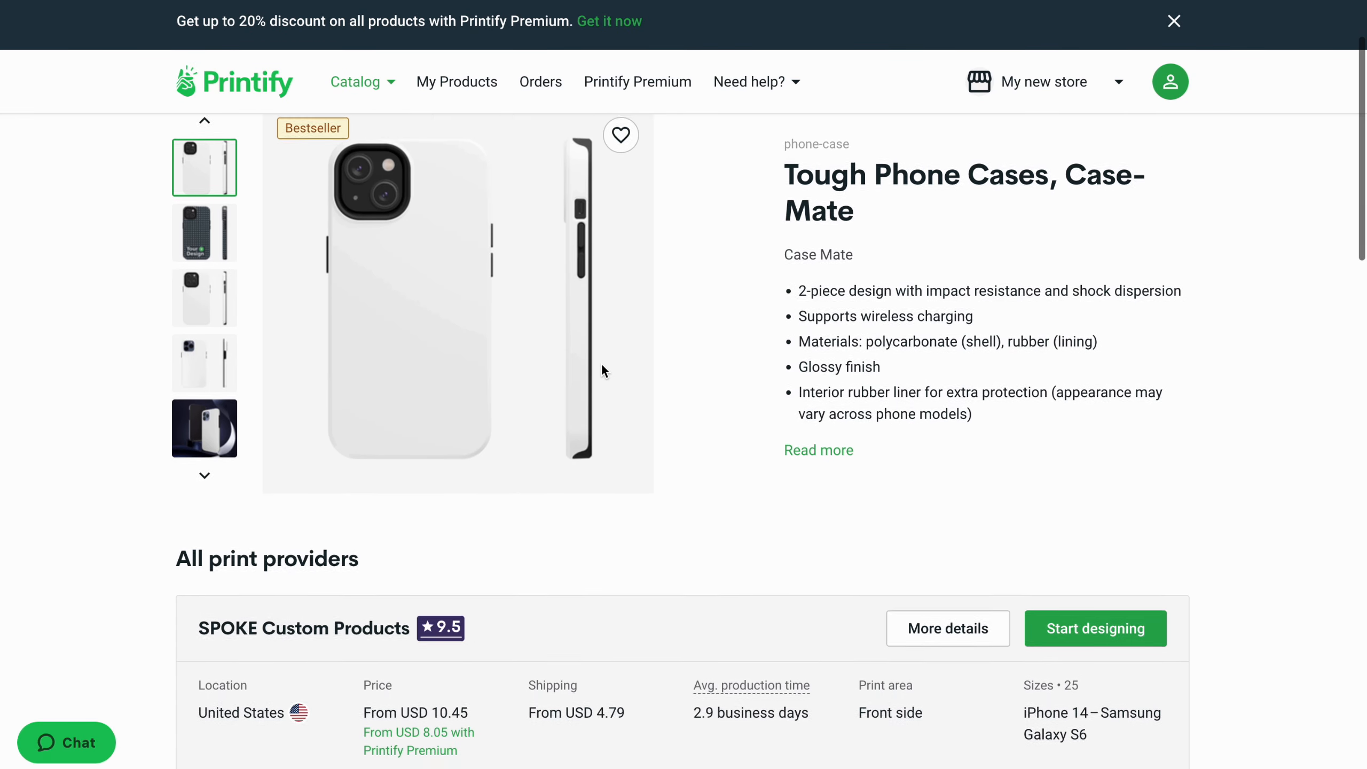
scroll(603, 368, down, 3)
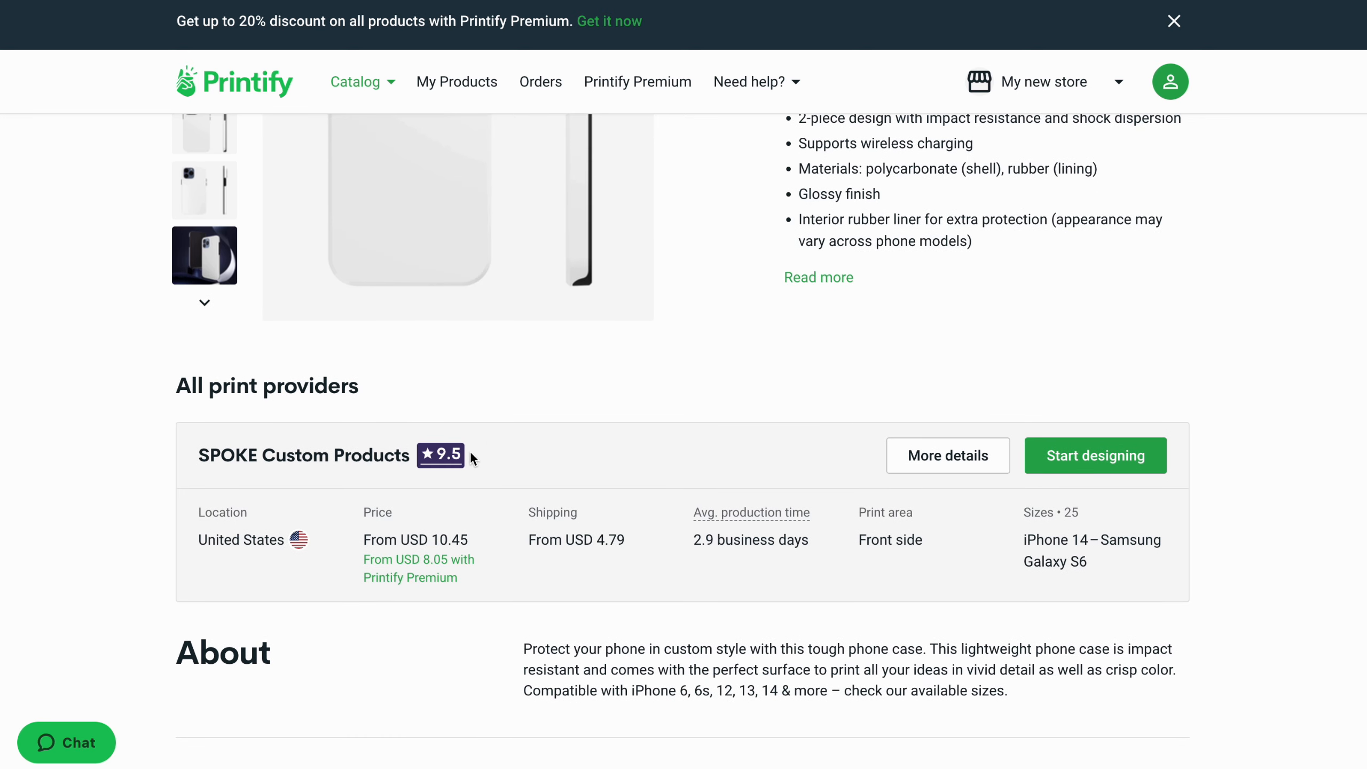
drag(275, 547, 190, 554)
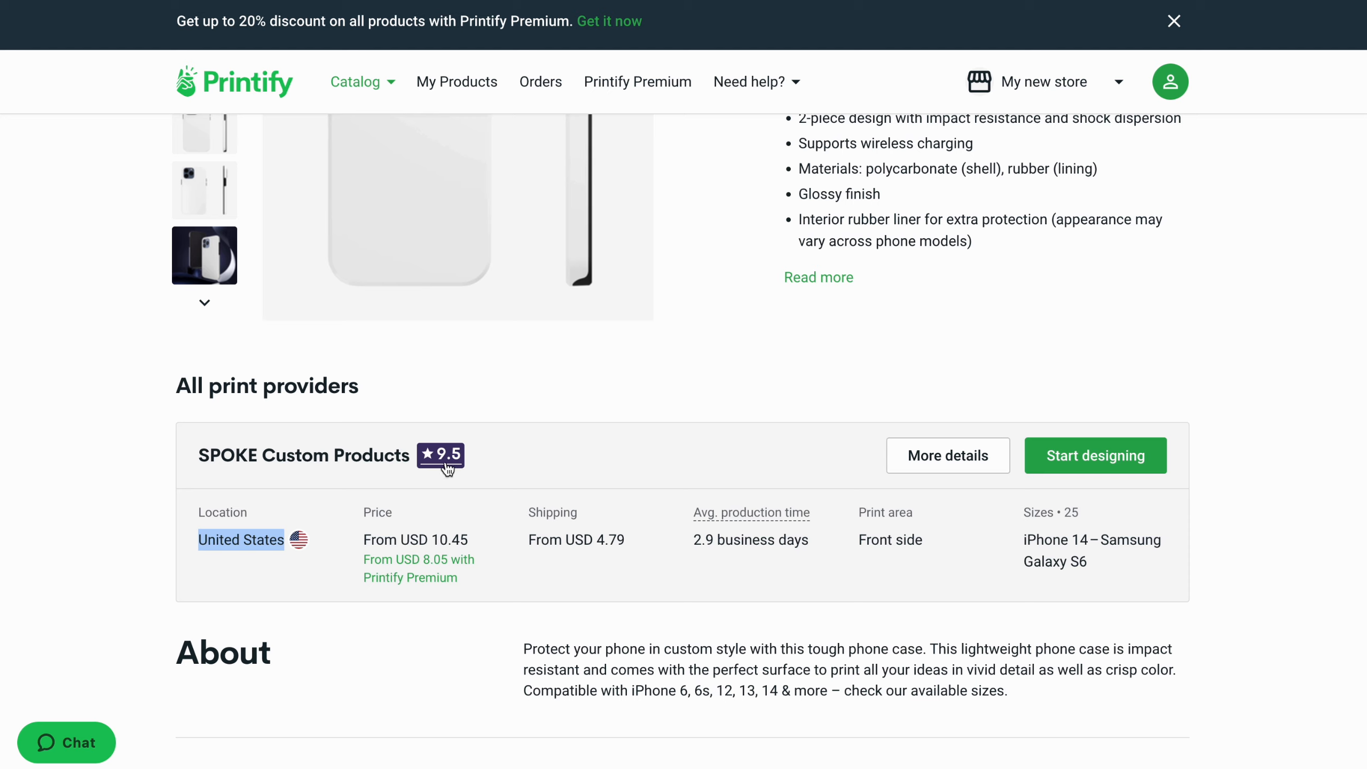
drag(509, 539, 393, 534)
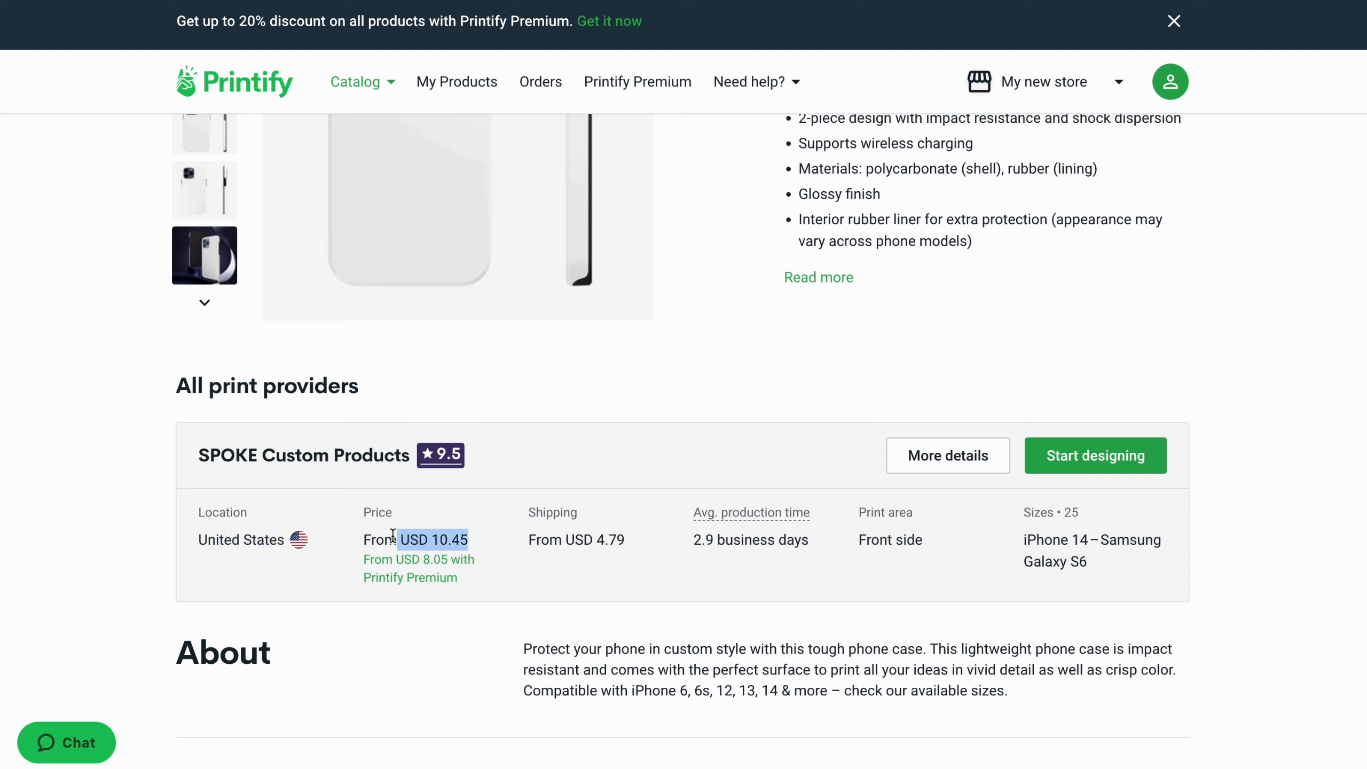
click(1213, 496)
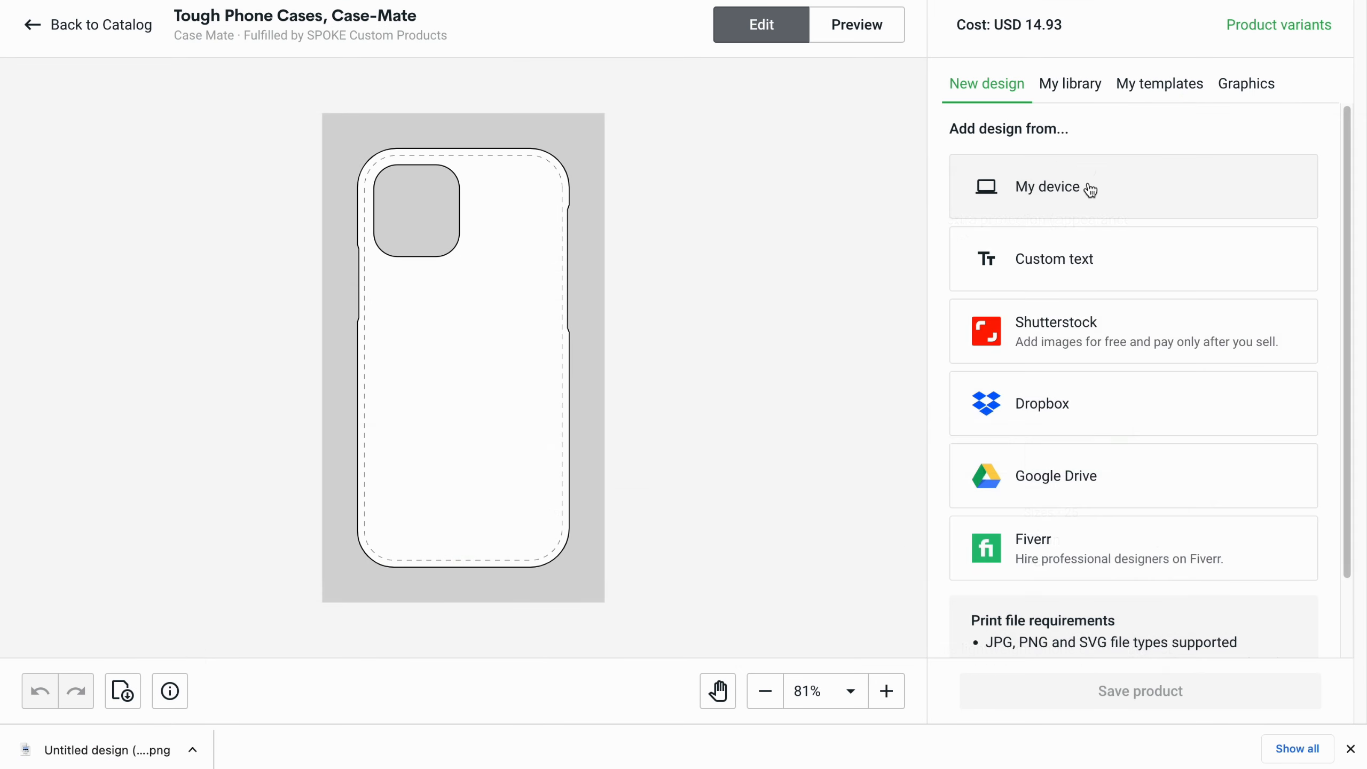
- Add Untitled design (5).png from the device as a repeating pattern, positioned at 7.61% left and 25.86% top
click(1004, 188)
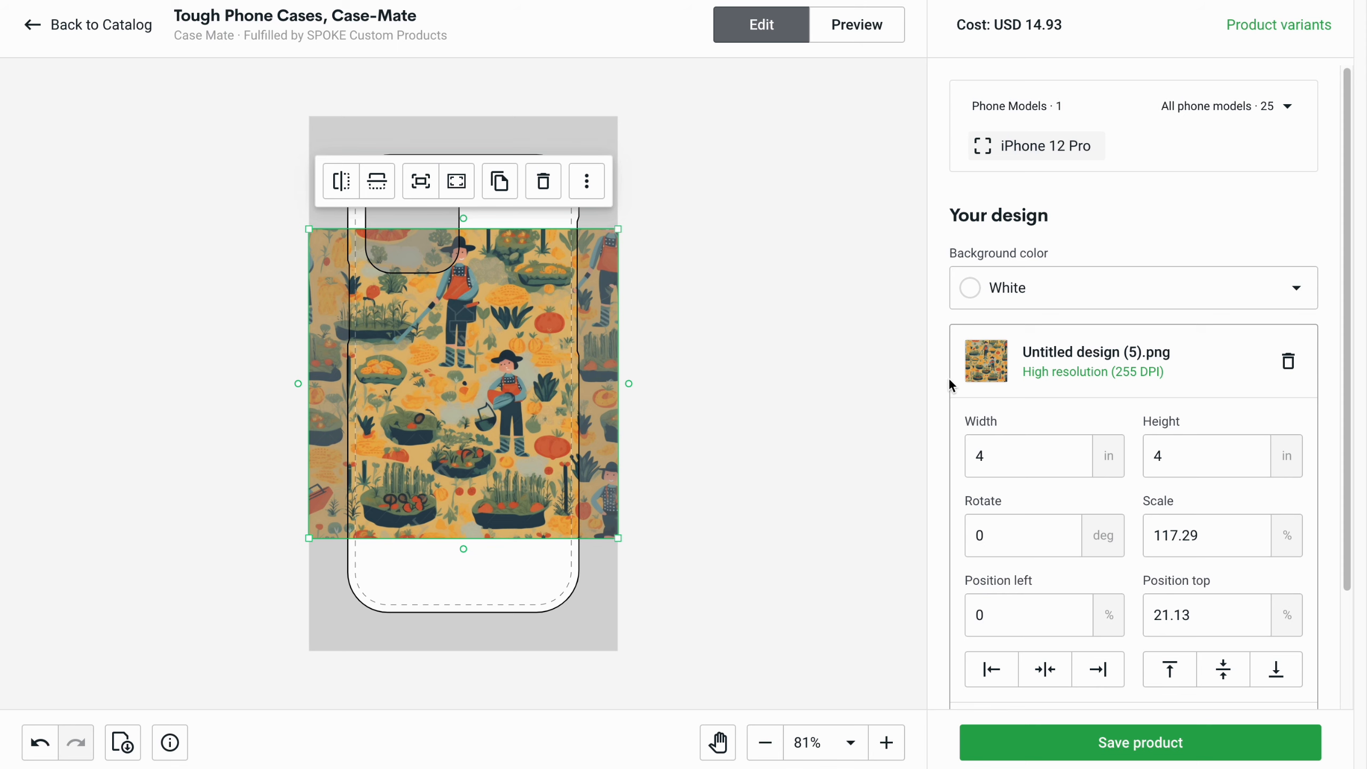
scroll(1078, 385, down, 3)
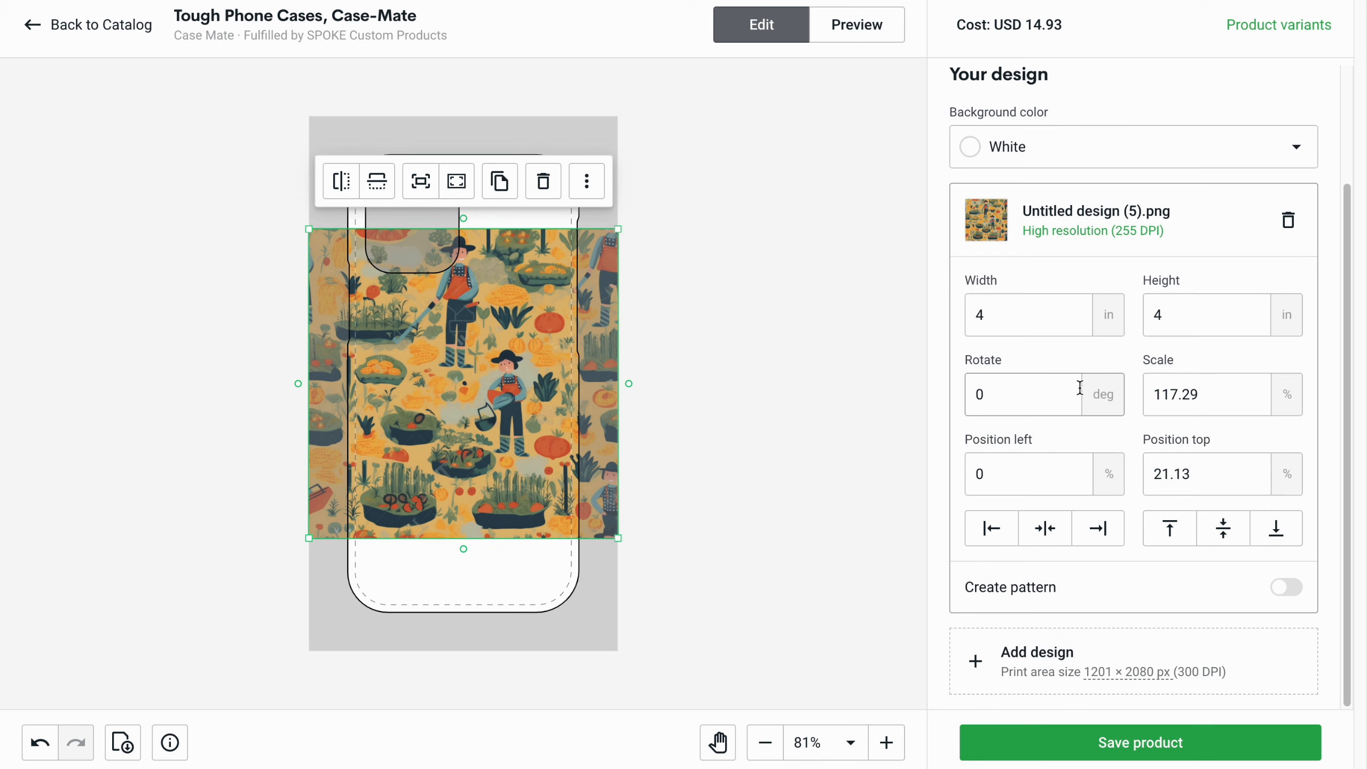
click(1299, 588)
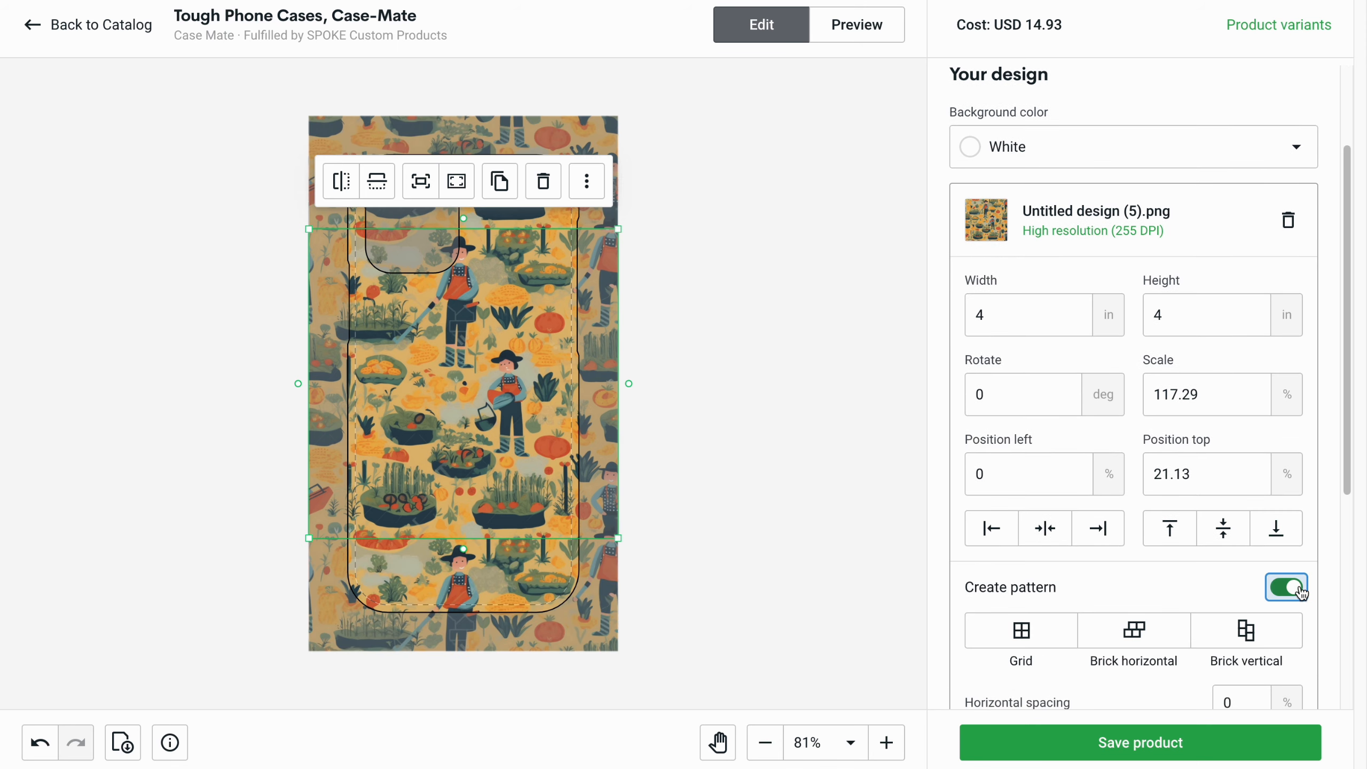
drag(511, 397, 534, 422)
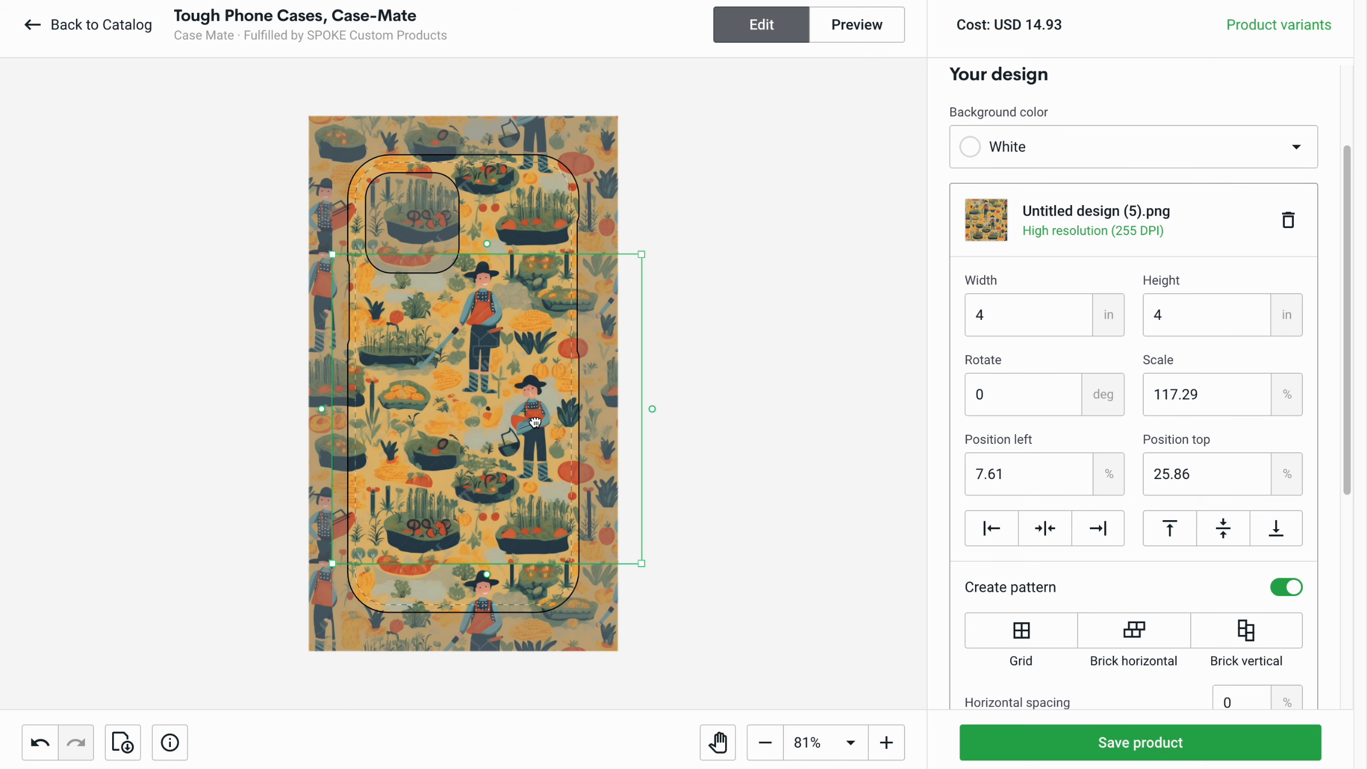
- Try a 2 in width for the pattern image and set the width back to 4 in
scroll(1049, 350, down, 1)
click(990, 249)
double_click(982, 249)
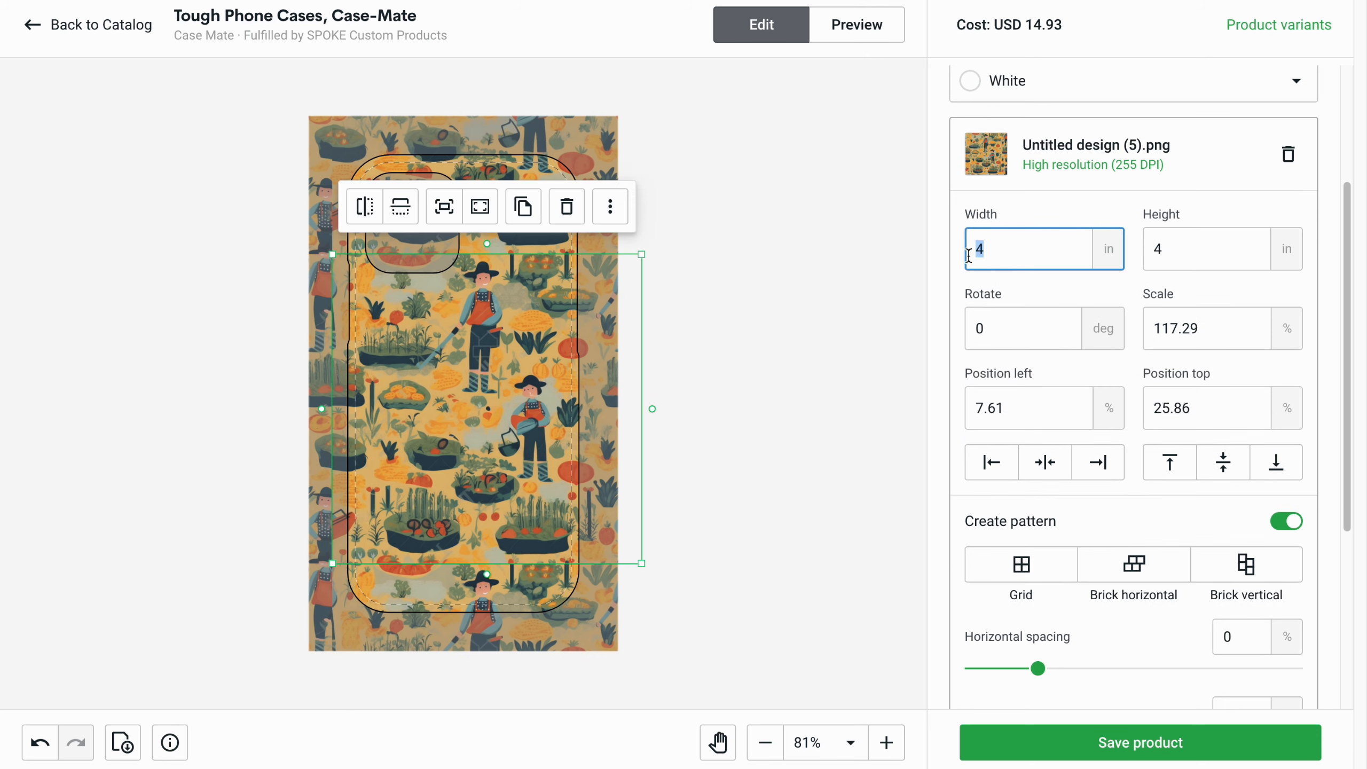
text(6)
key(BackSpace)
text(2)
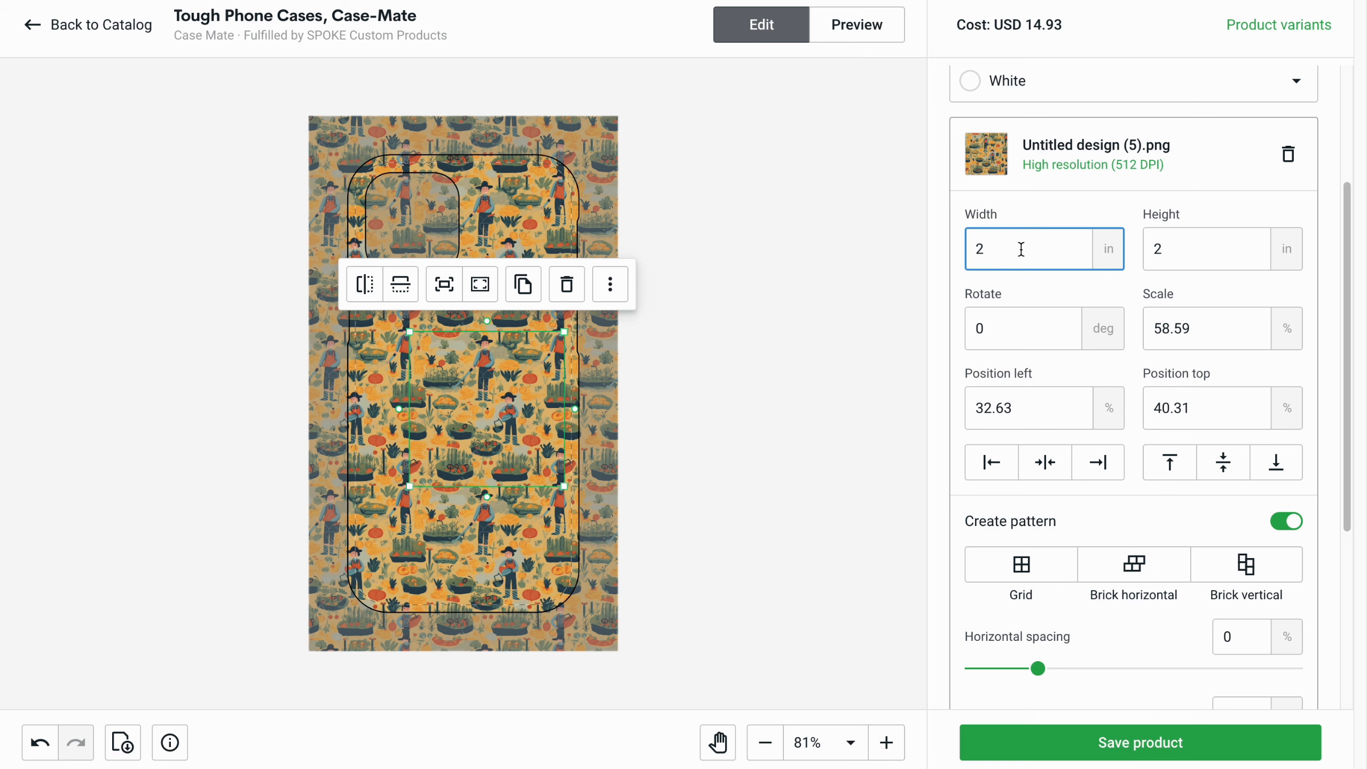
key(BackSpace)
text(4)
click(801, 364)
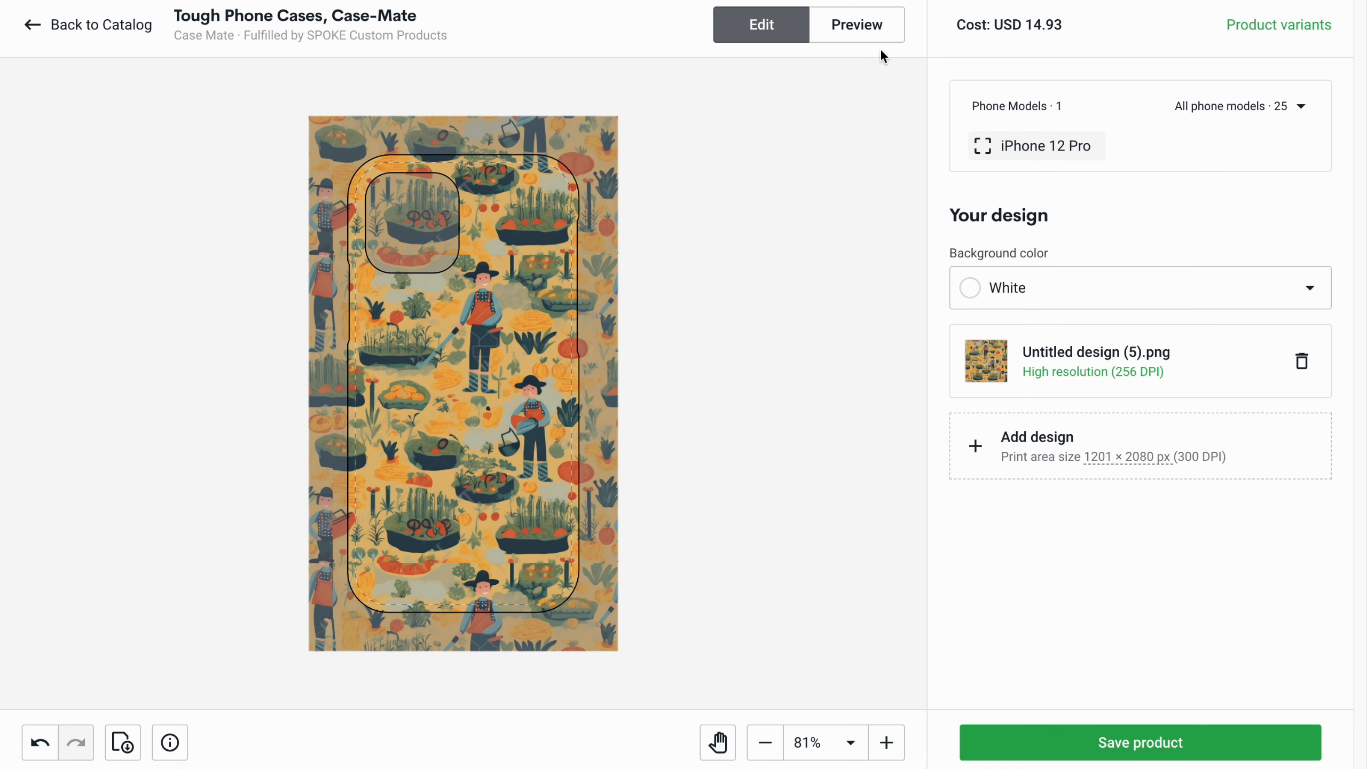
- Preview the phone case, download its Context and Front and Side mockups, and save the product
click(874, 33)
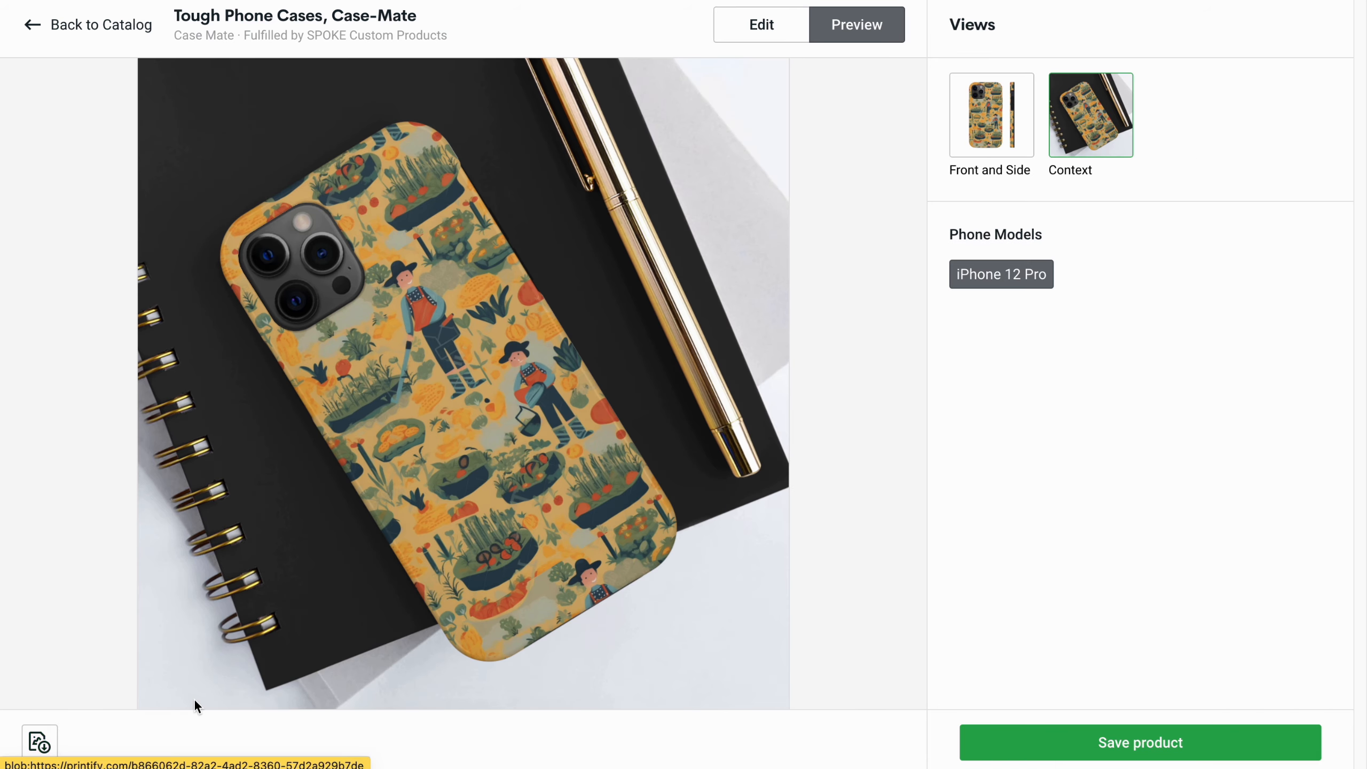
click(54, 749)
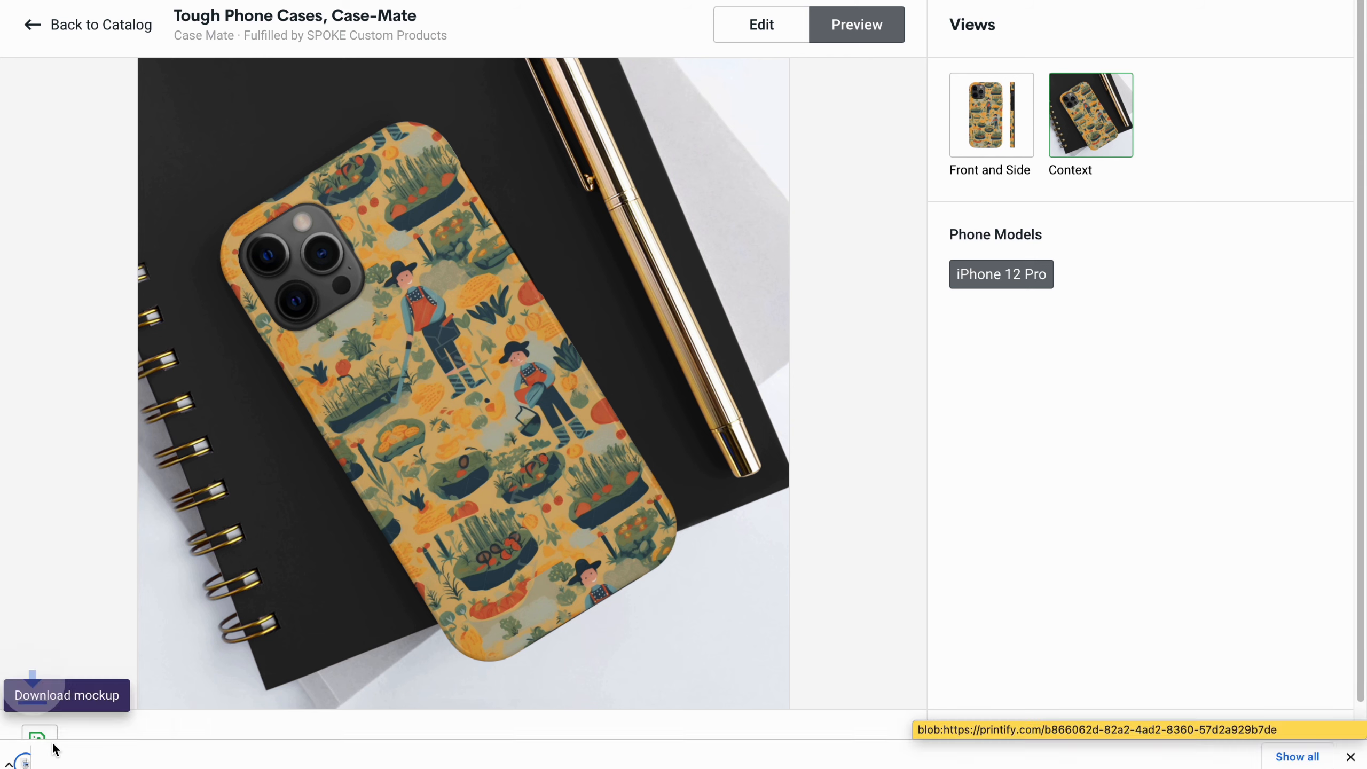
click(961, 175)
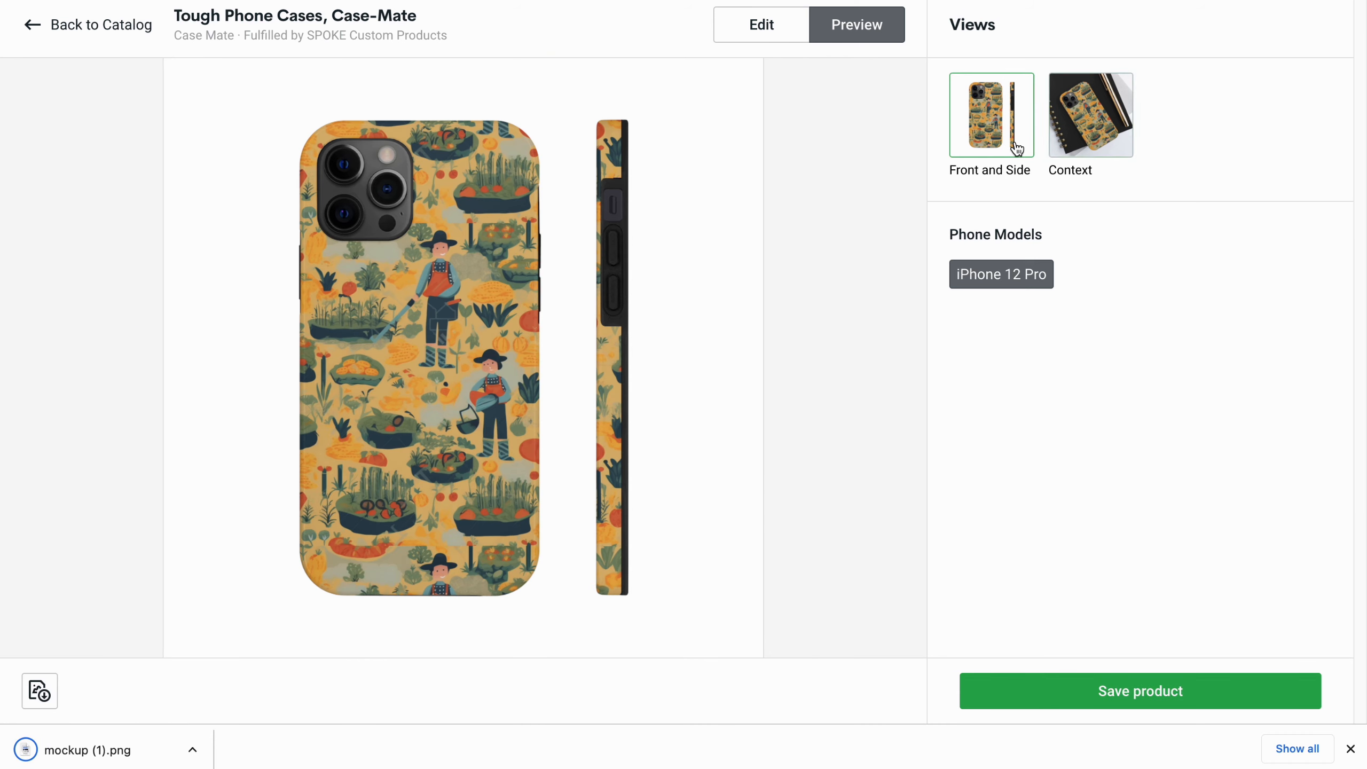
click(25, 705)
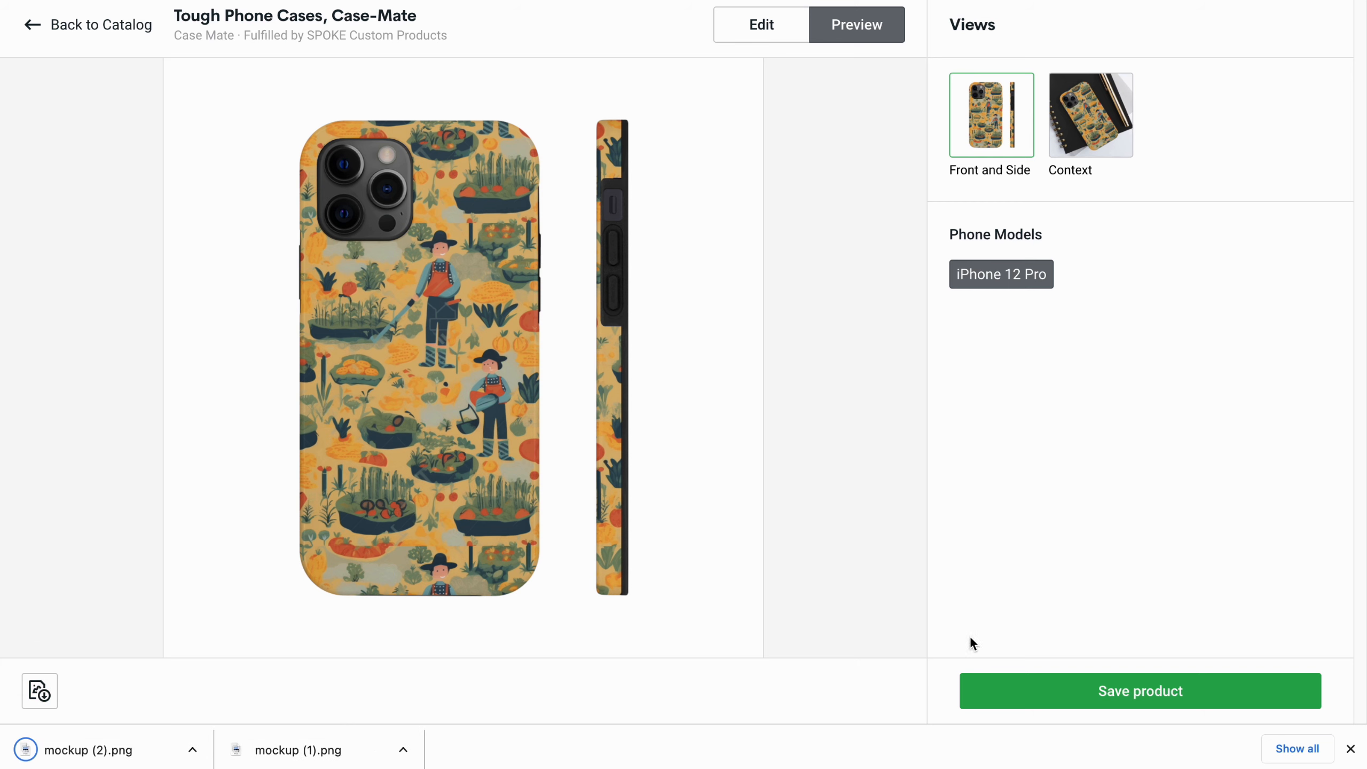
click(1039, 701)
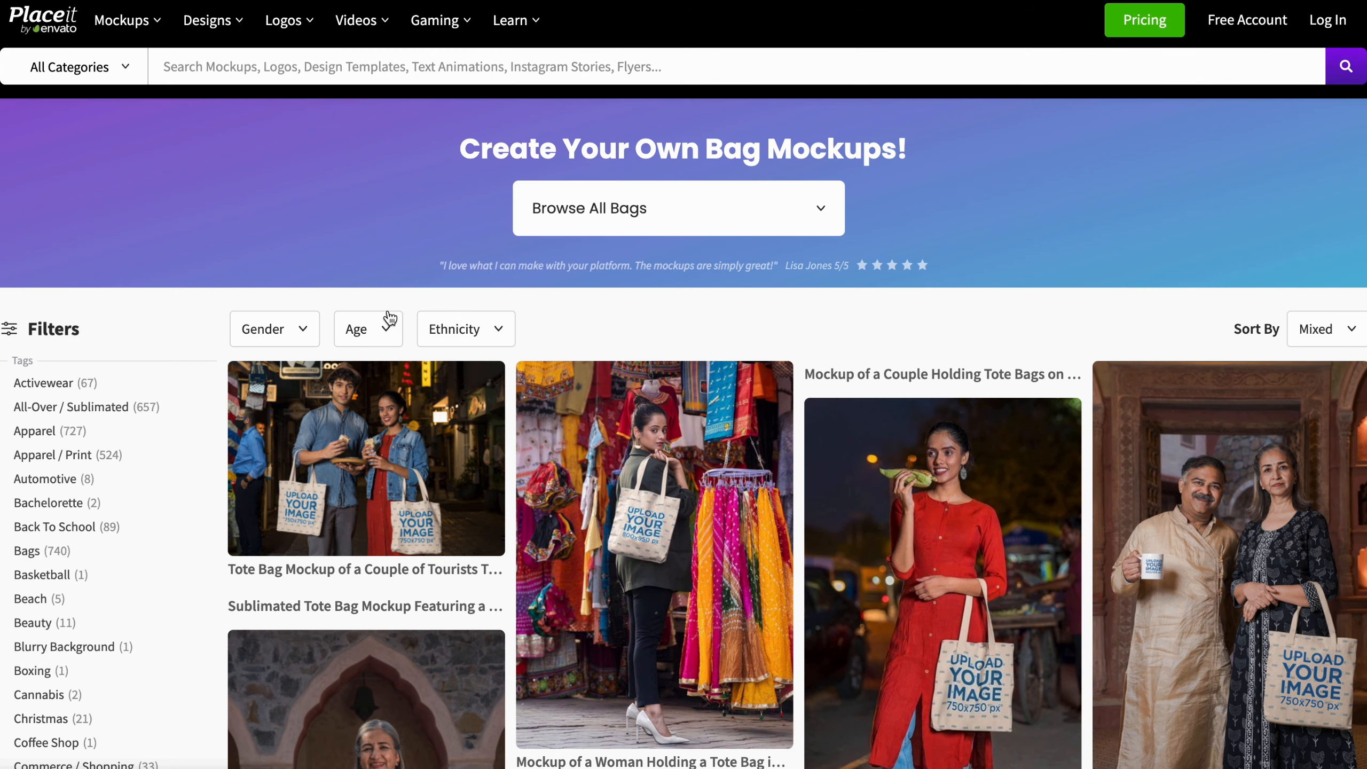
- Switch to Placeit and look through the bag mockup templates
scroll(430, 431, down, 3)
scroll(459, 492, down, 10)
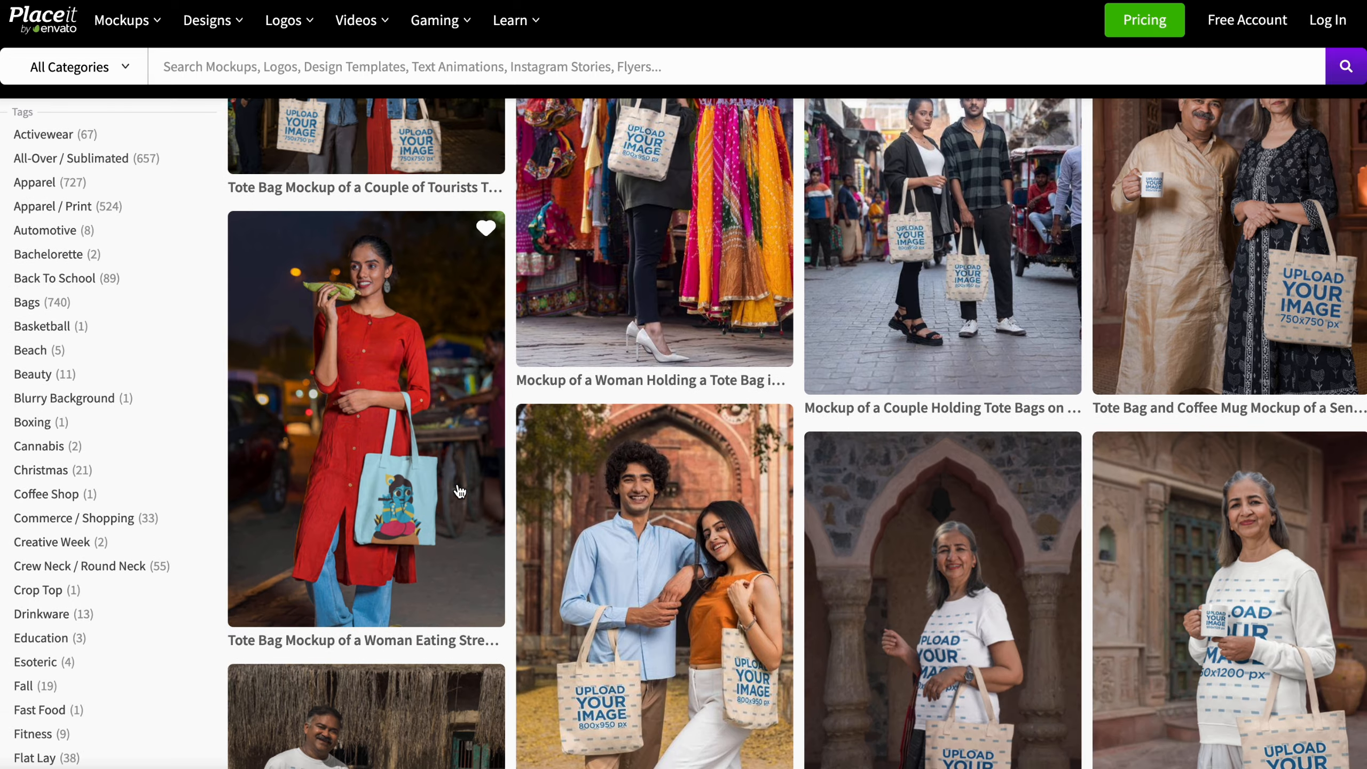
scroll(459, 491, down, 4)
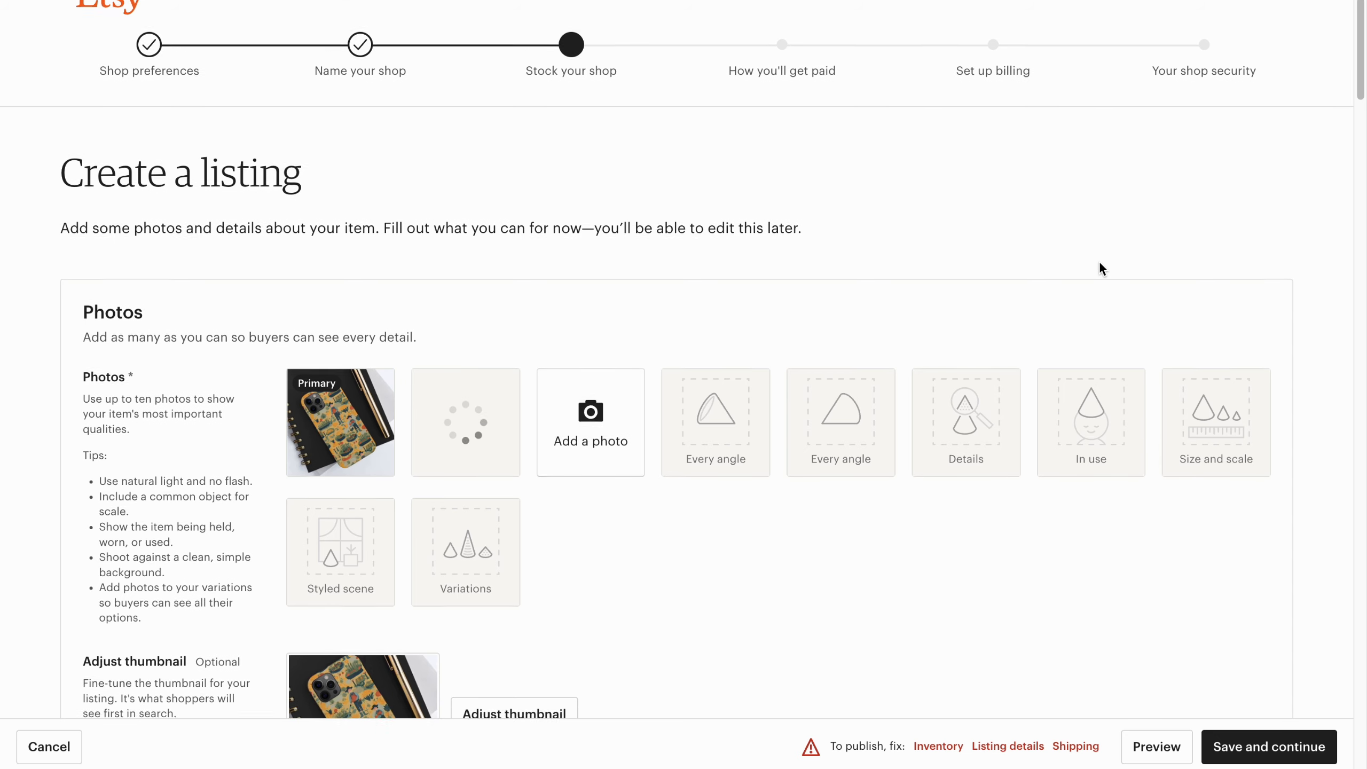
- Switch to Etsy and review the Photos and Video sections of the new phone case listing
scroll(1099, 261, down, 2)
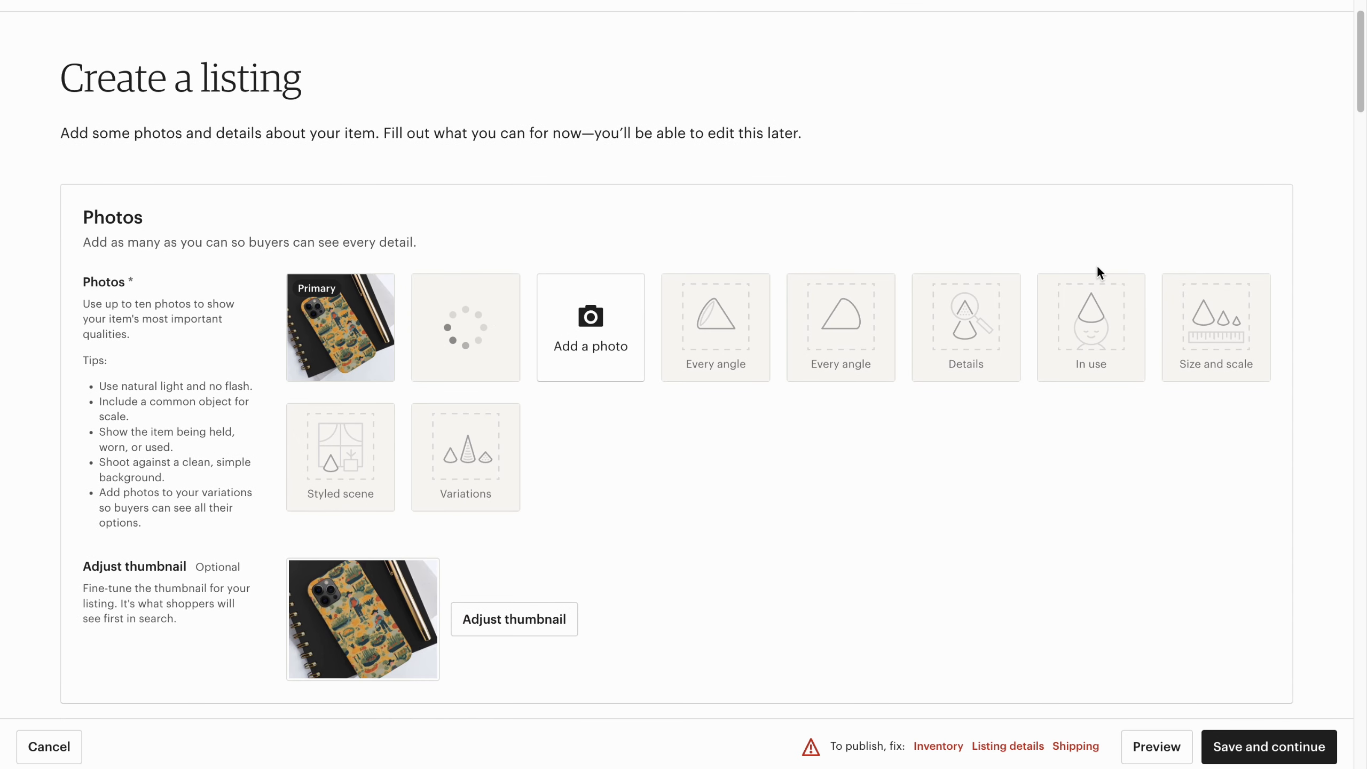
scroll(1099, 268, down, 2)
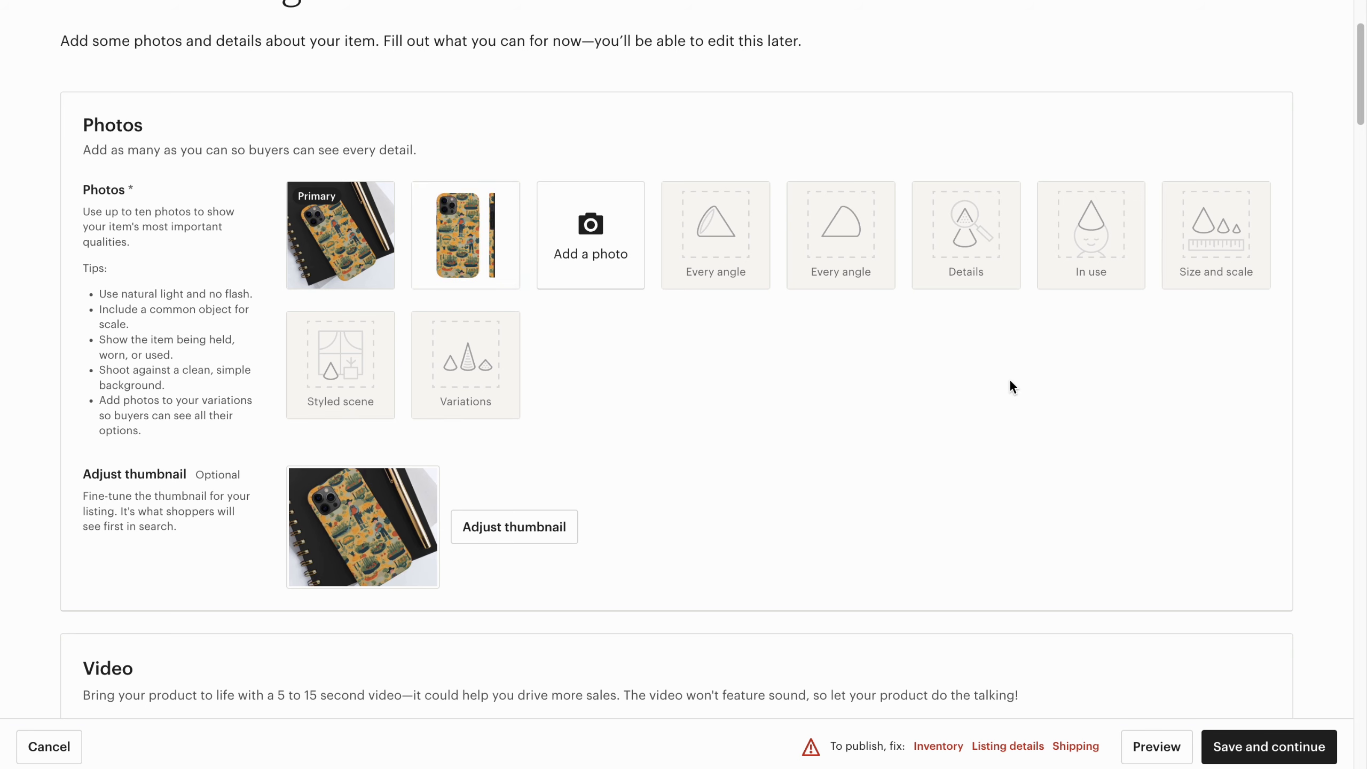
scroll(1009, 383, down, 1)
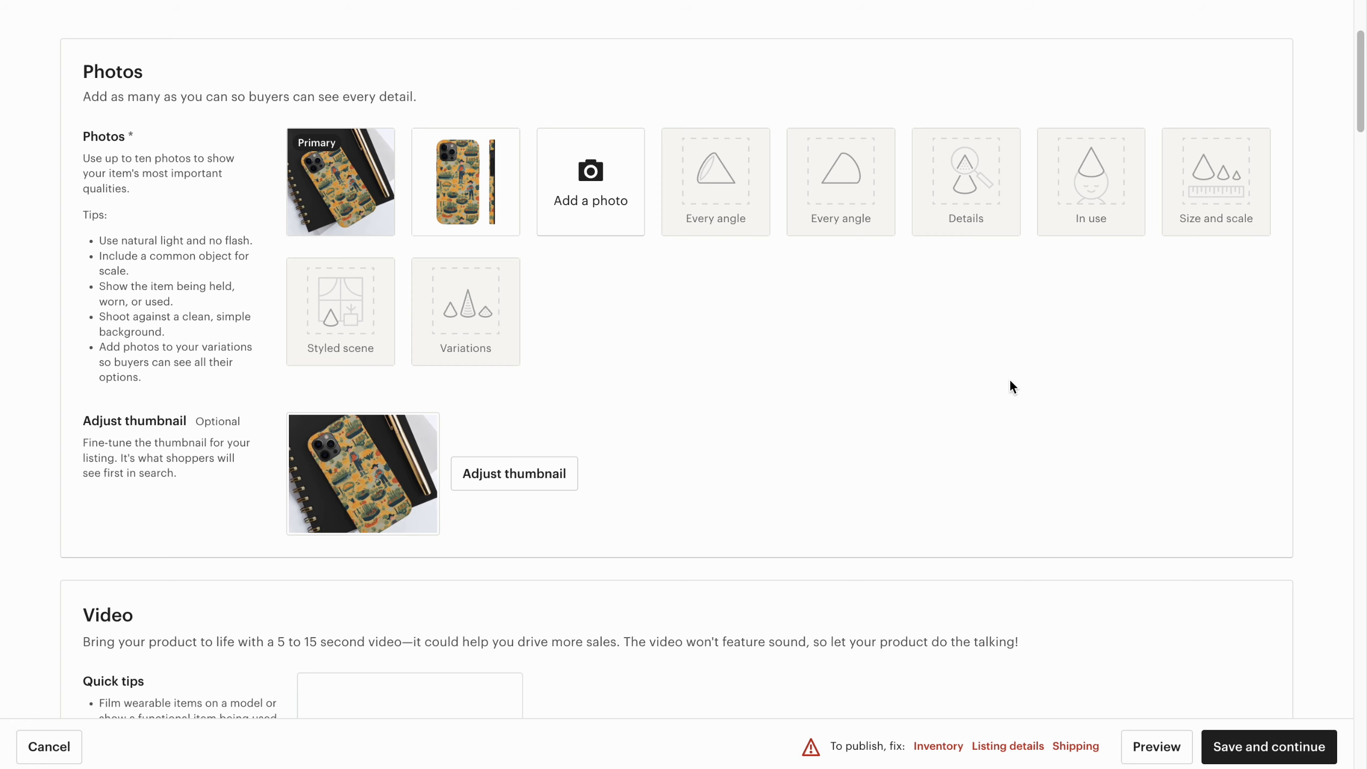
scroll(1011, 383, down, 4)
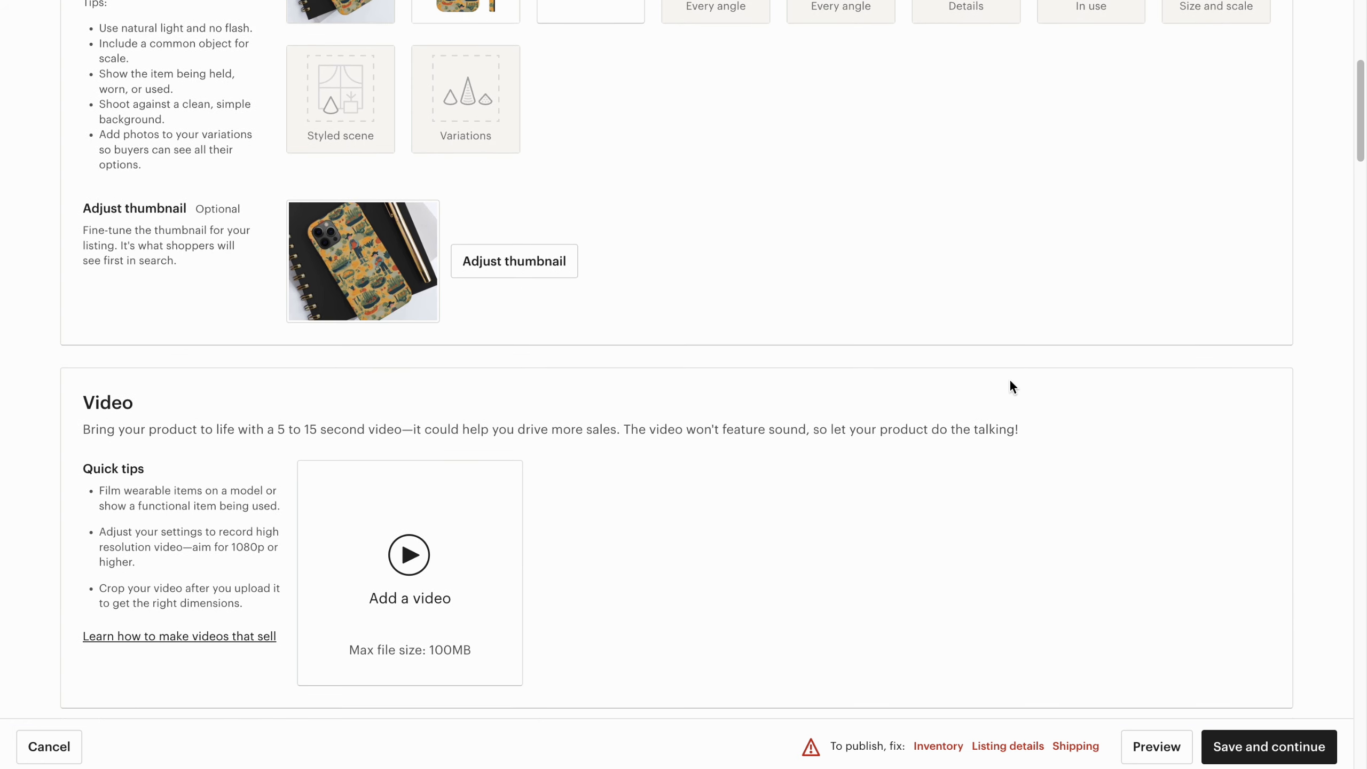
- Title the listing "Gardening iPhone case | Gardener iphone case | Into the garden | Garden lady | Garden master"
scroll(1010, 382, down, 6)
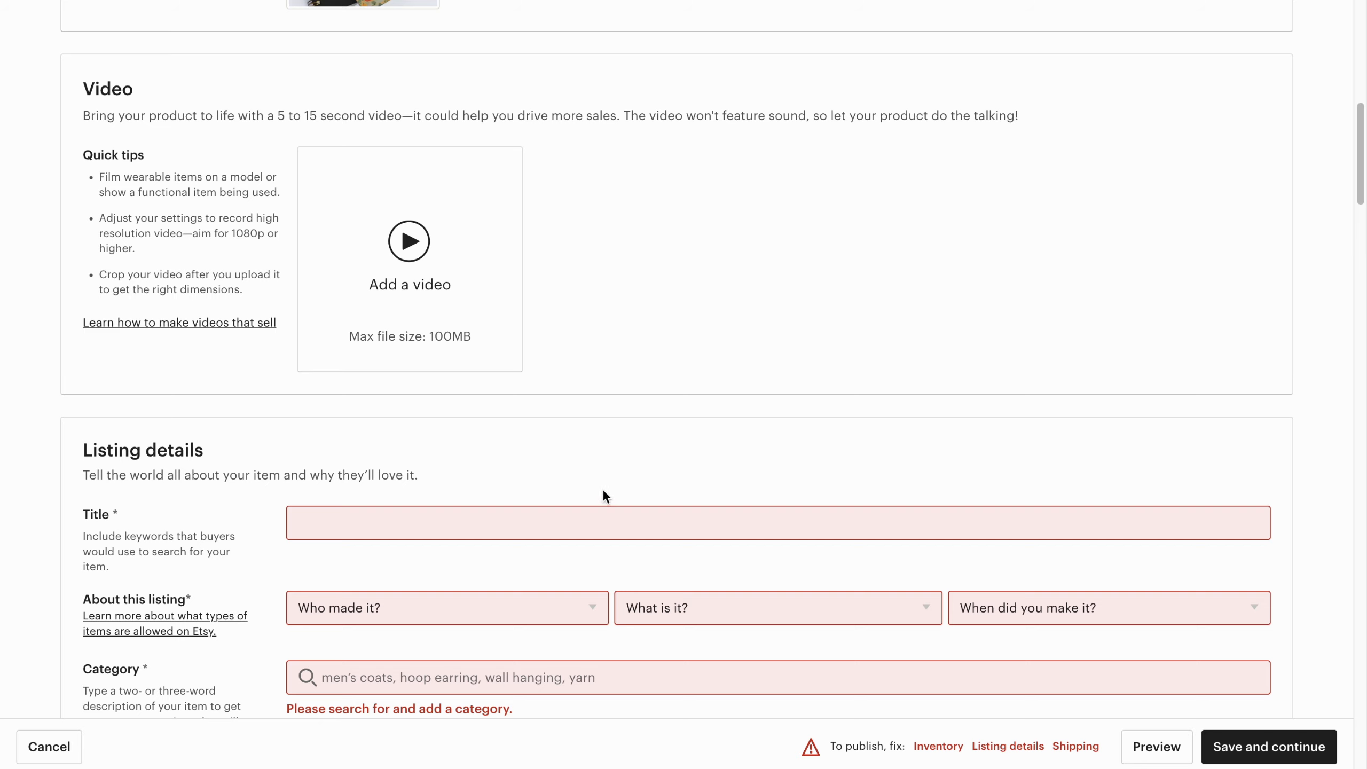
click(556, 533)
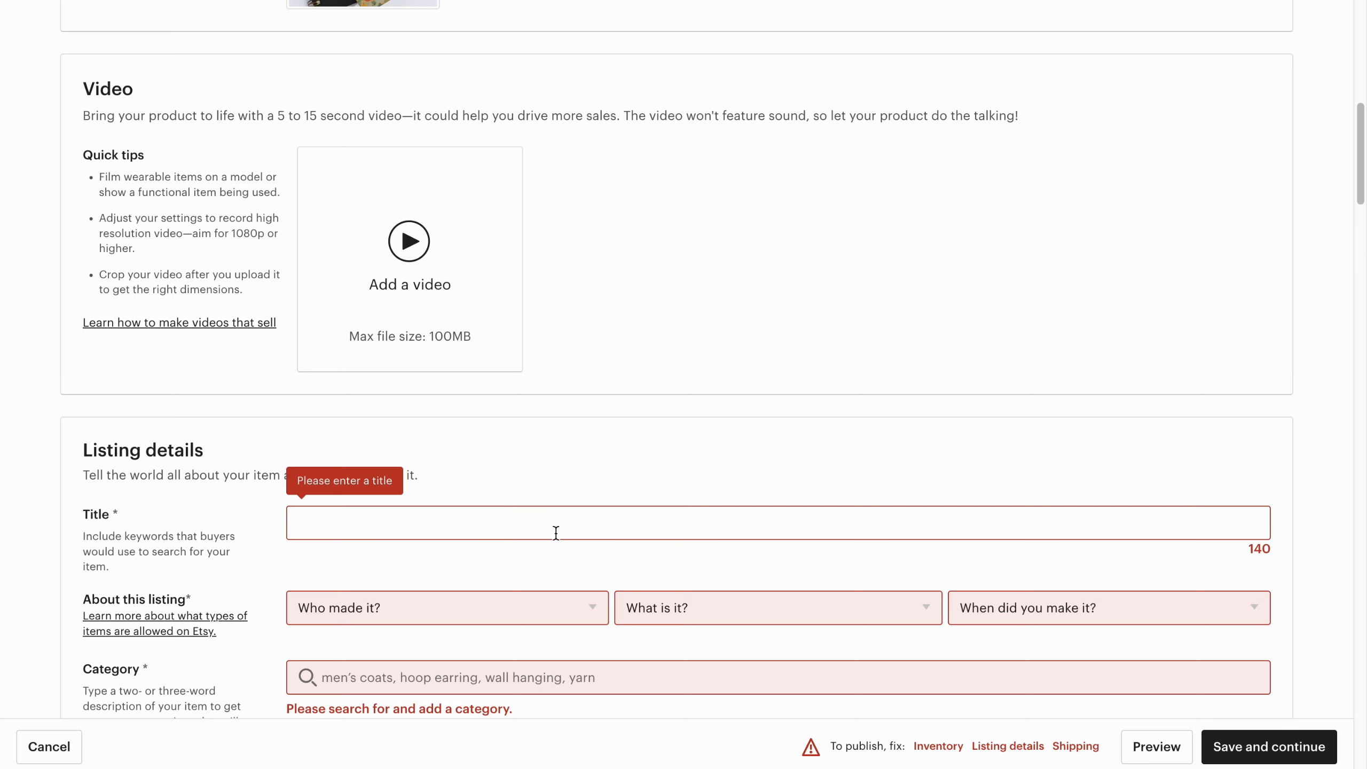
text(Gardening iPhone case | Gardener iphone case | Into the garden | Garden lady | Garden master)
- Set the listing's maker to "I did", choose what the item is, and open the choices for when it was made
scroll(556, 533, down, 7)
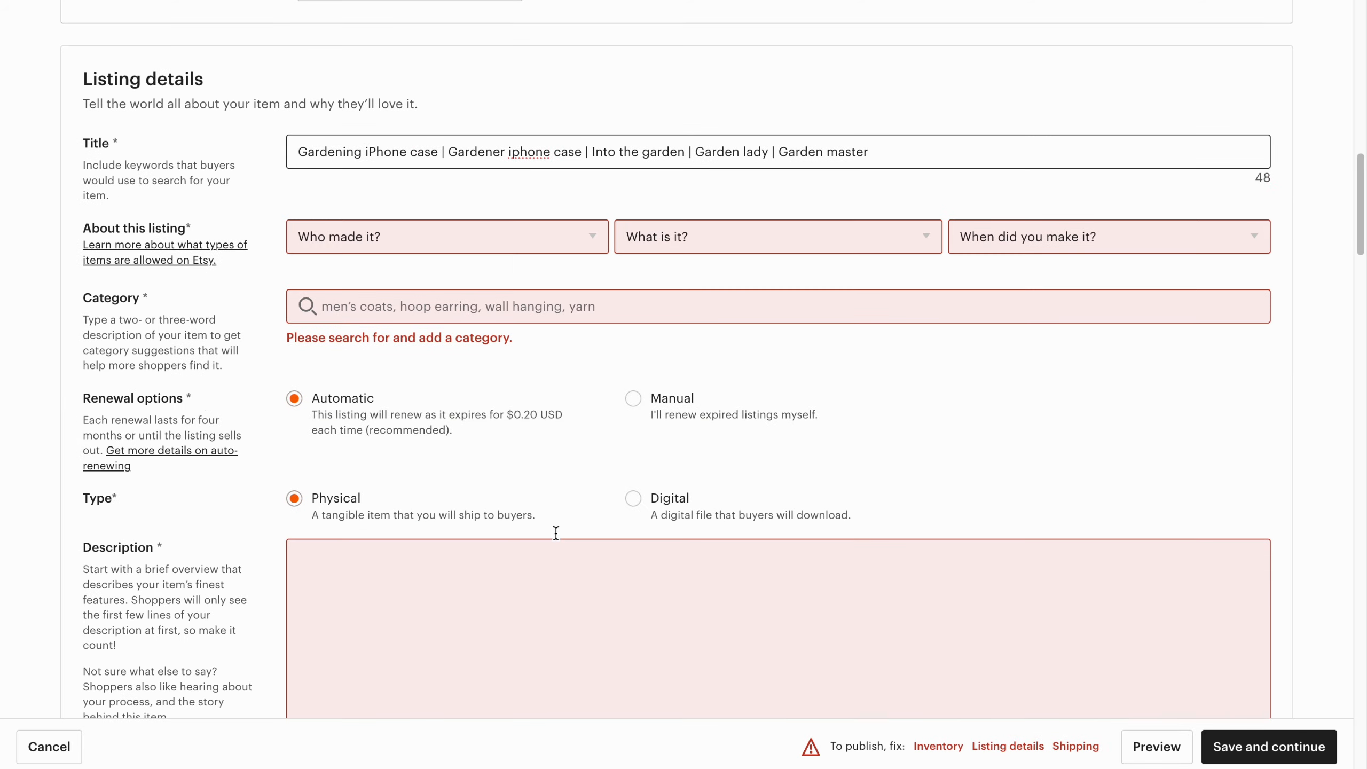
click(516, 237)
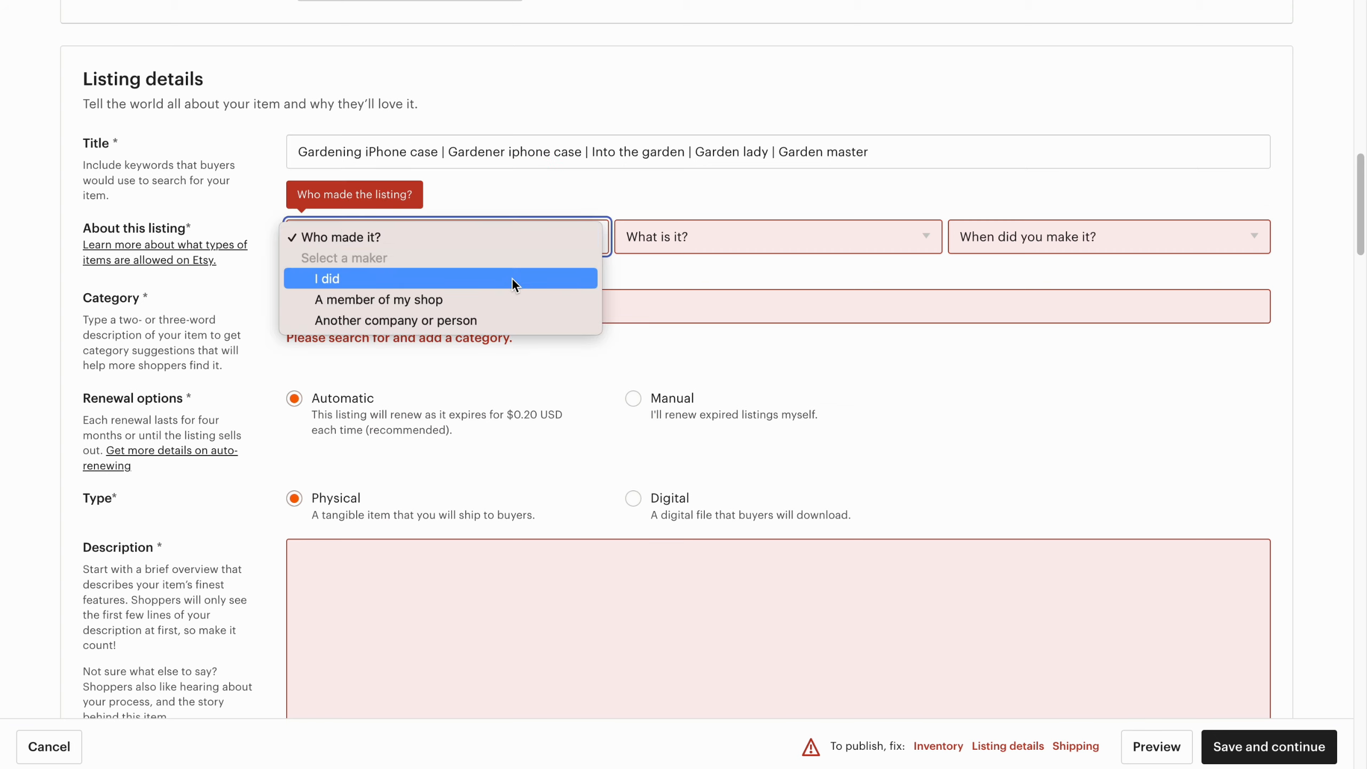
click(512, 279)
click(687, 238)
click(692, 278)
click(1012, 238)
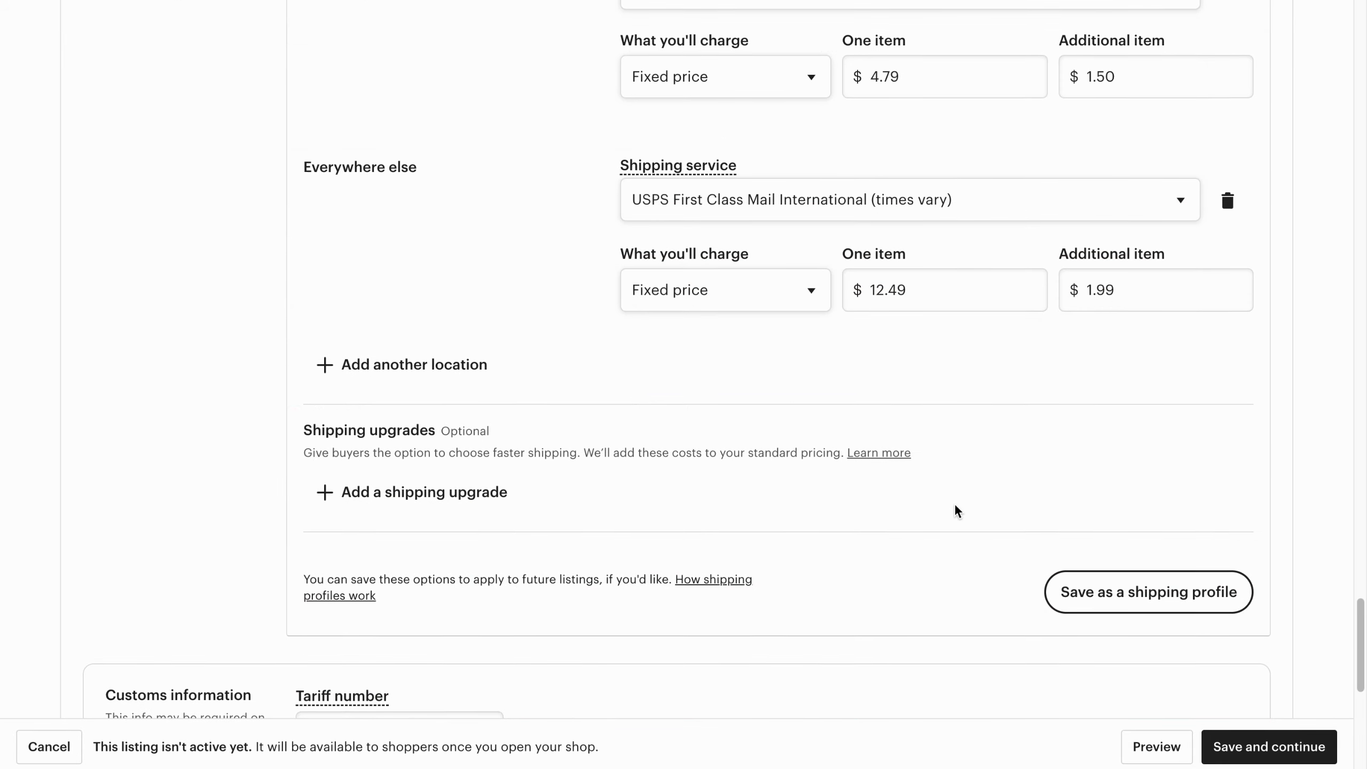
- Check the remaining shipping and customs sections and save the phone case listing
scroll(956, 509, down, 10)
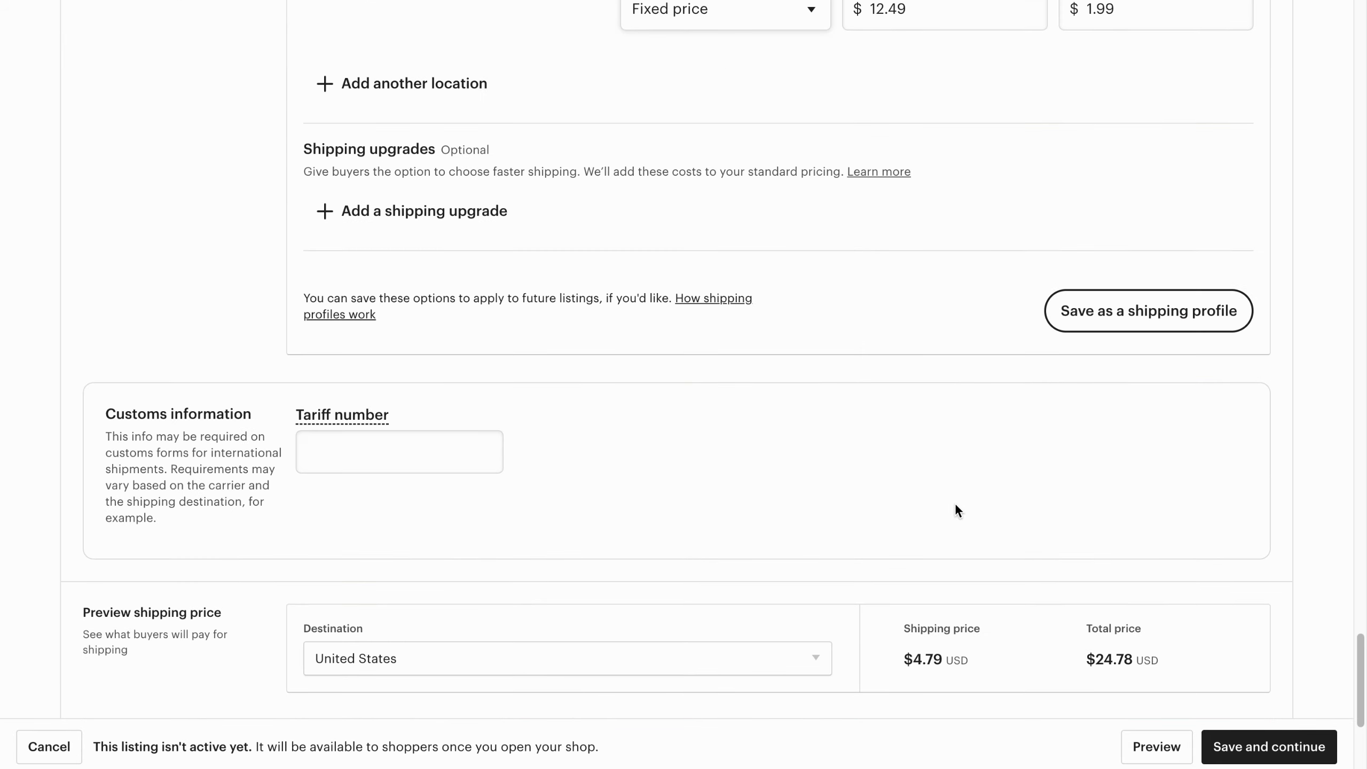
click(1319, 739)
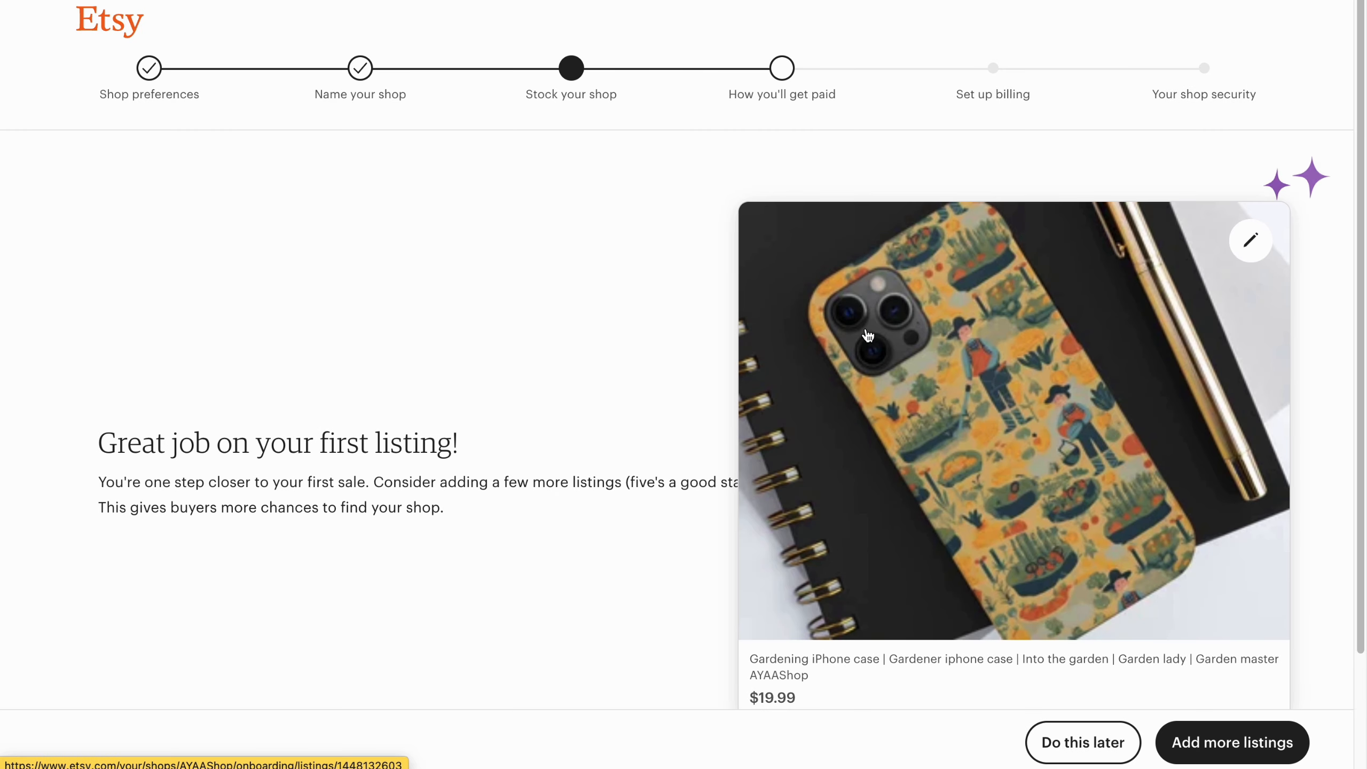
scroll(866, 335, down, 3)
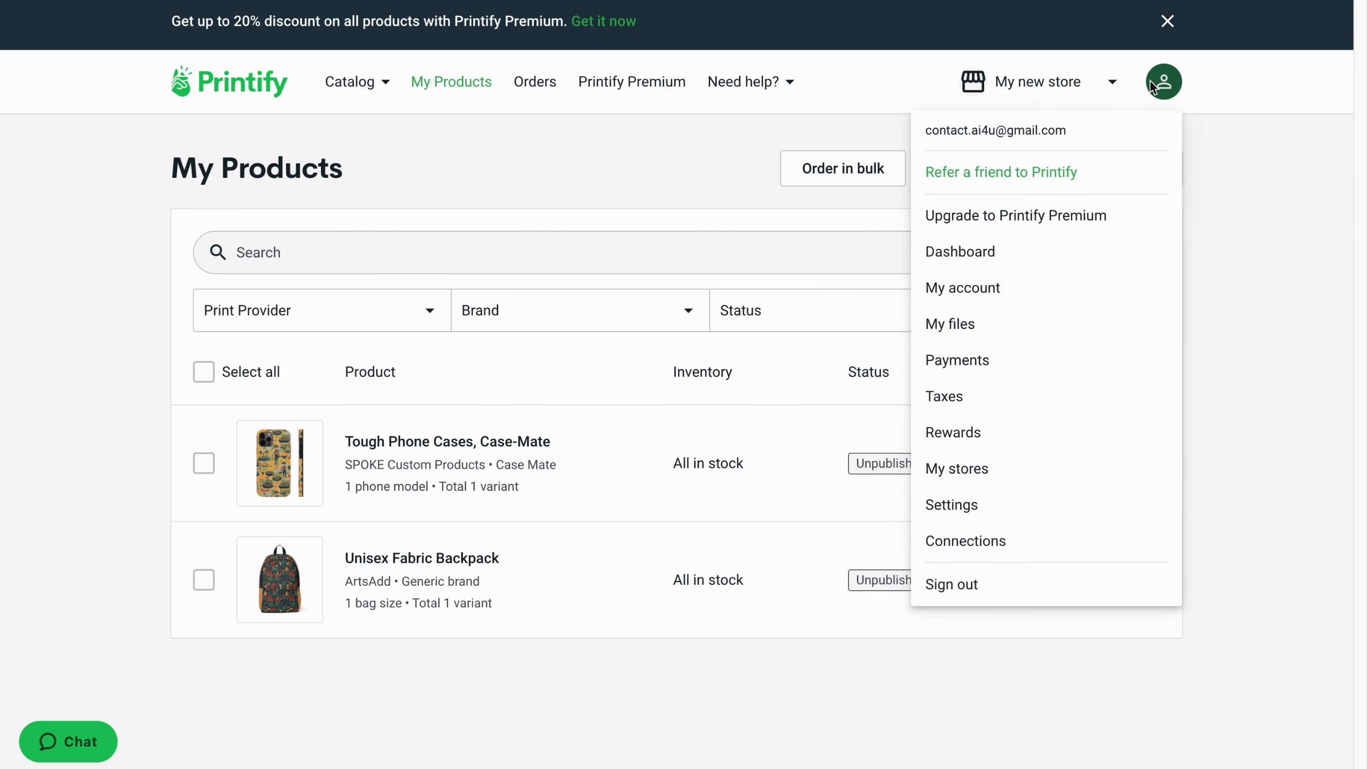
- Switch to Printify, connect the unconnected store to Etsy, and grant Printify access to the Etsy account
click(977, 468)
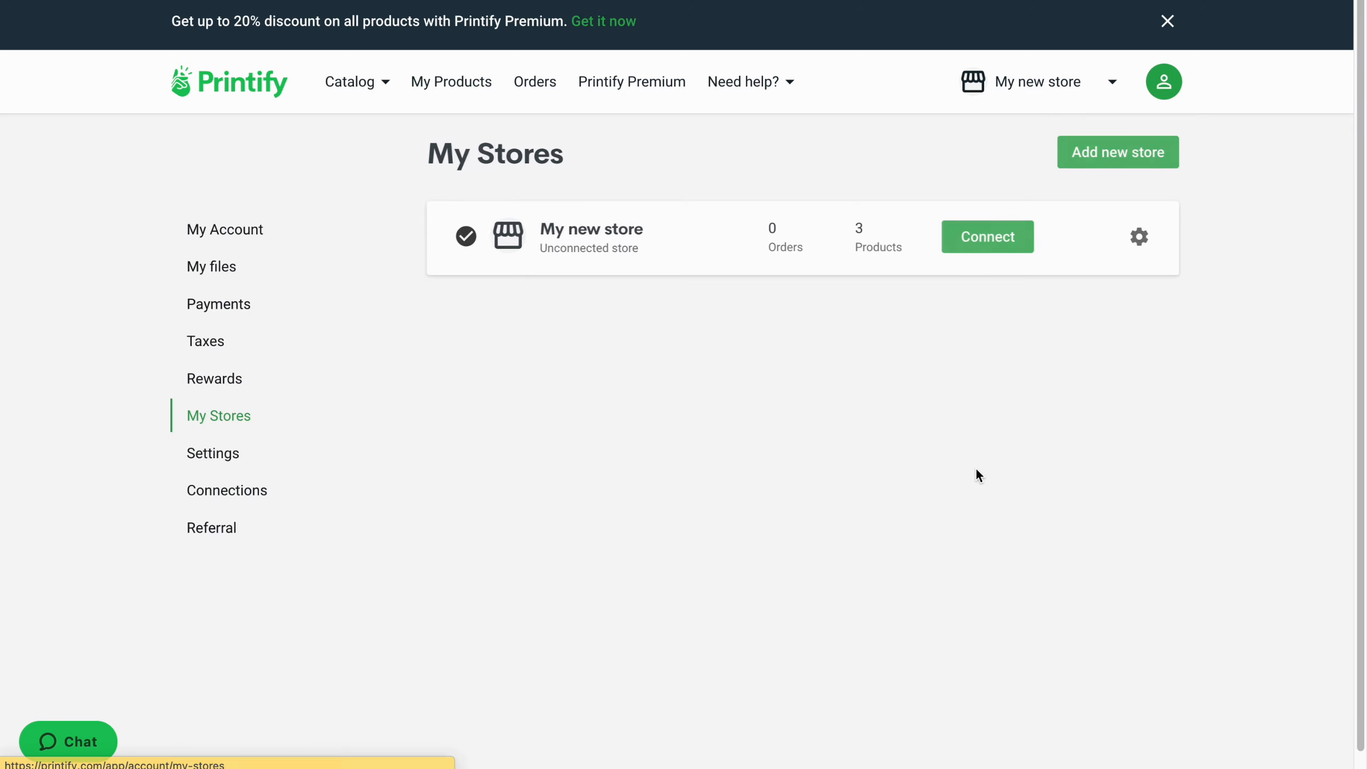
click(990, 239)
scroll(990, 241, down, 4)
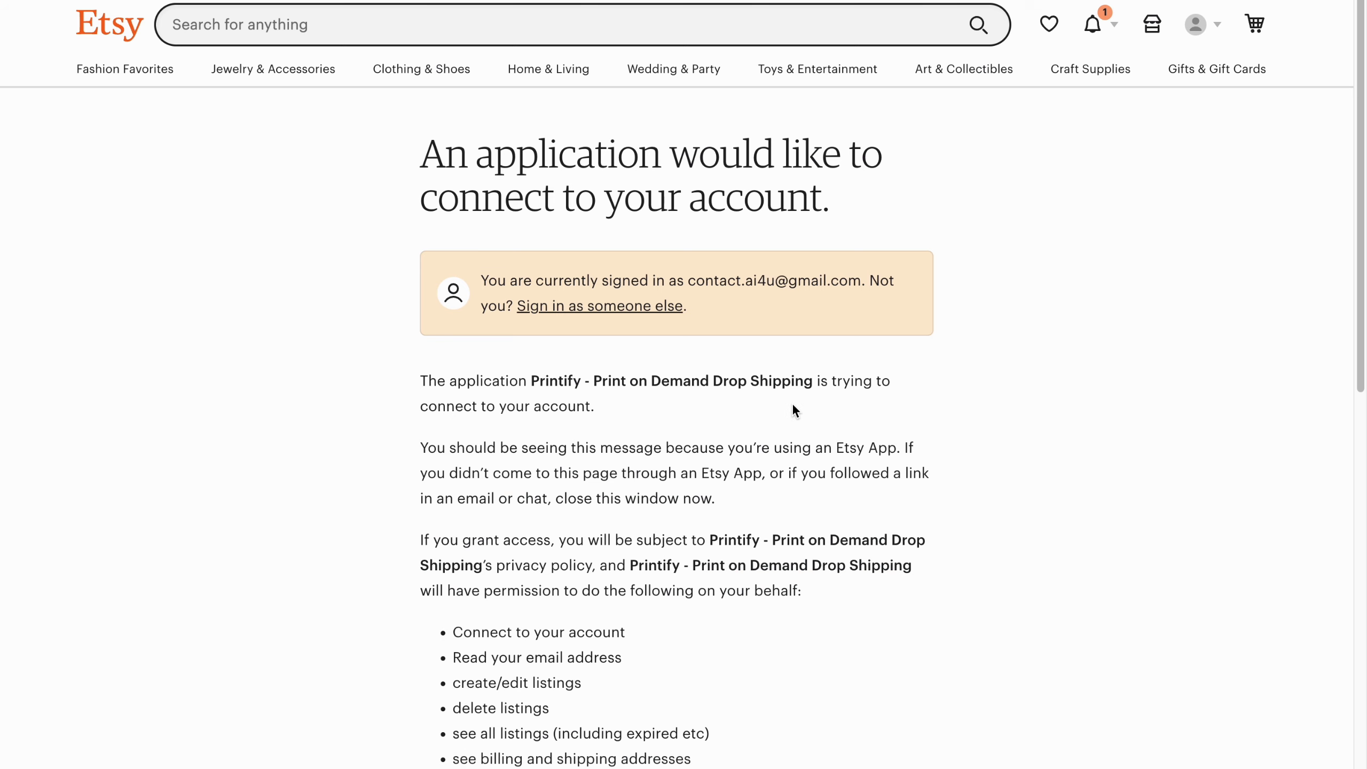
scroll(793, 403, down, 7)
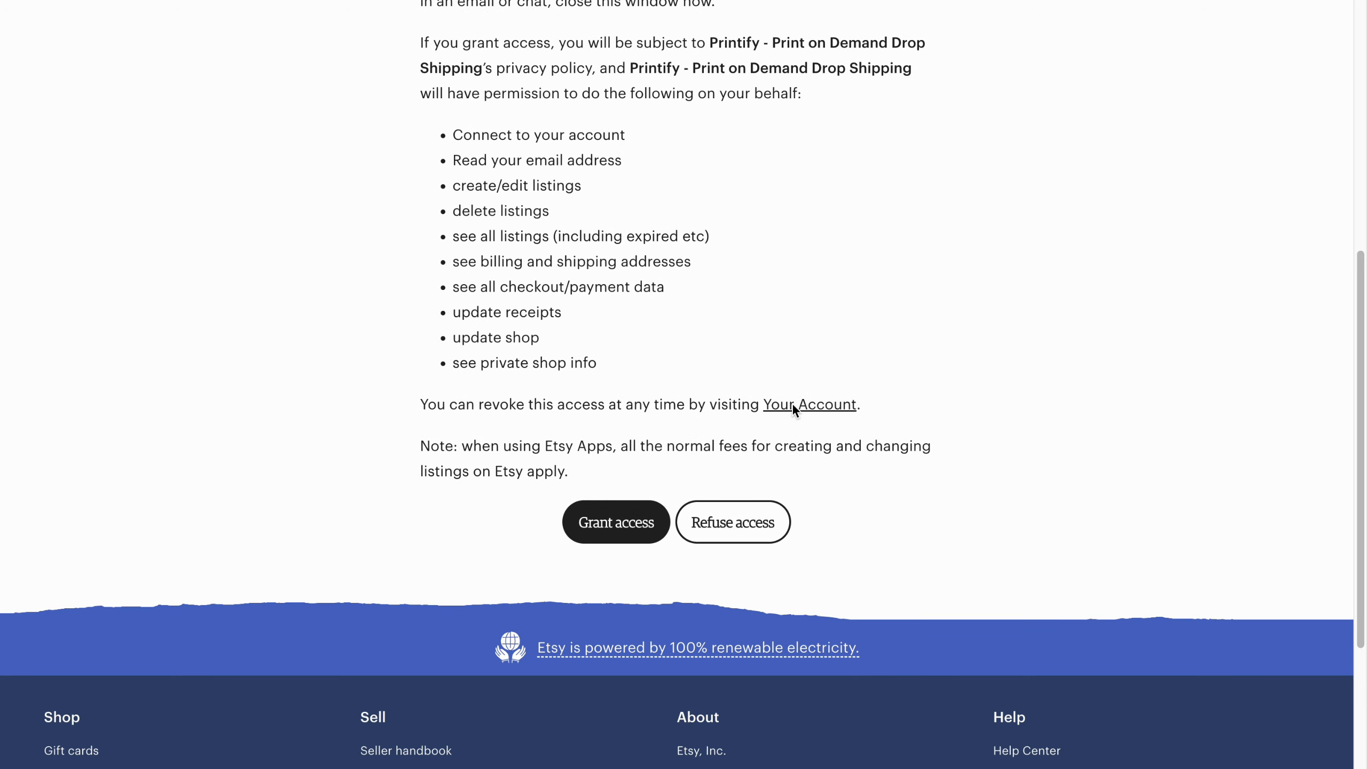
click(634, 537)
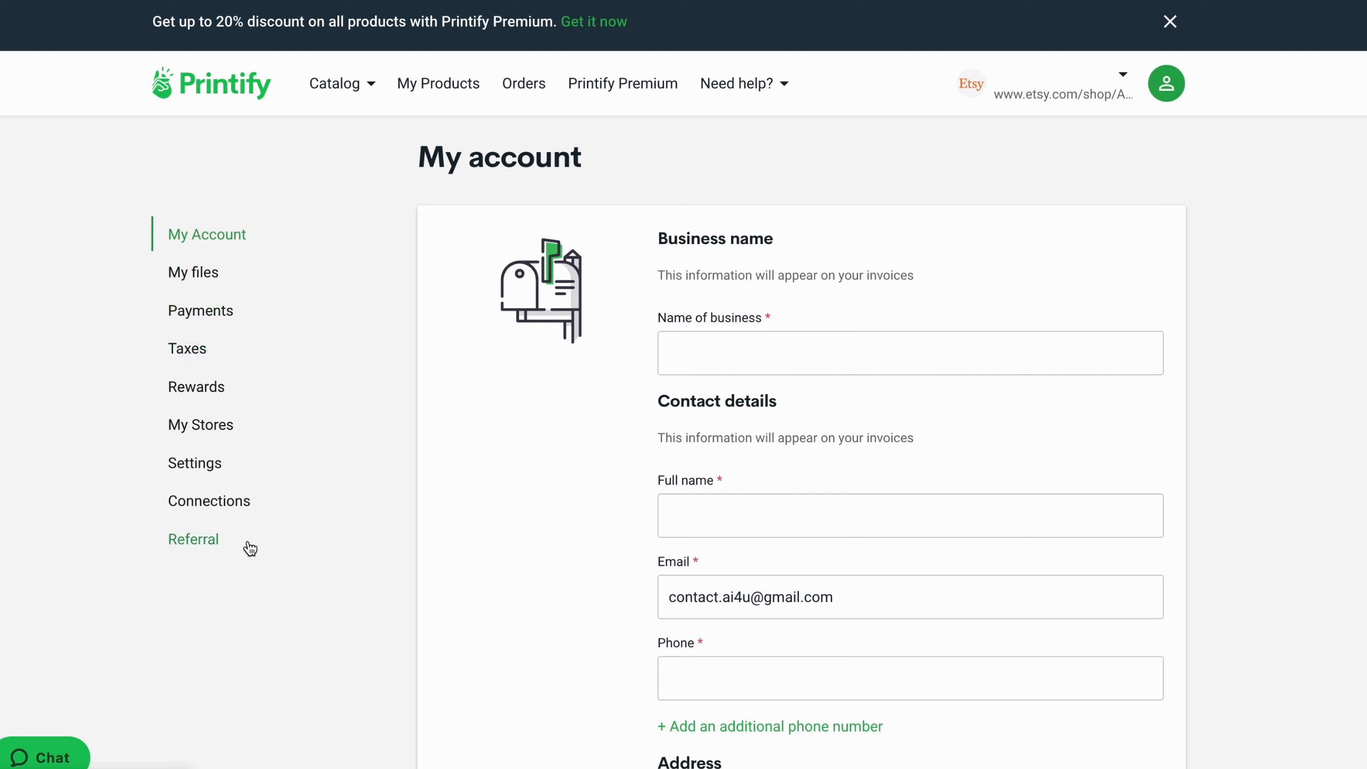
- Open the Printify account's payment settings and look through the balance, card and billing currency sections
click(214, 322)
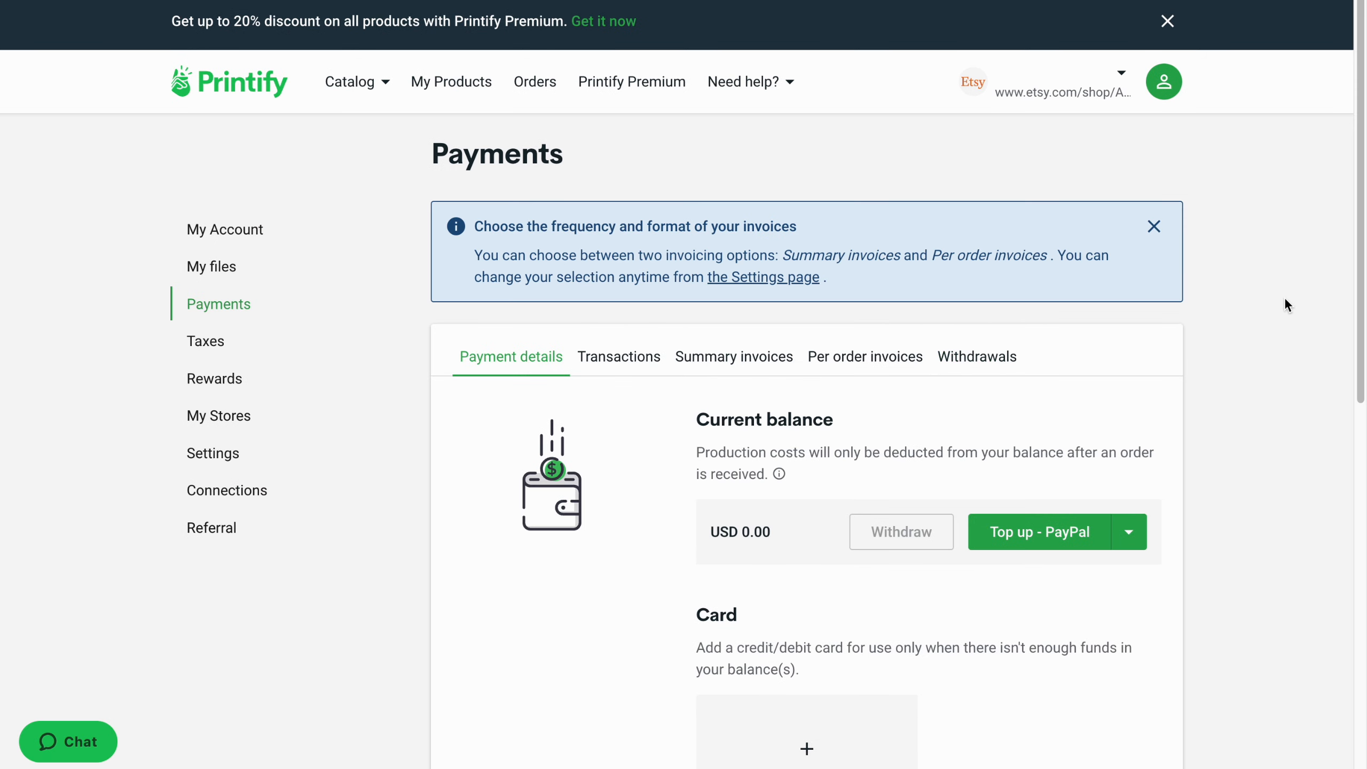
scroll(1285, 304, down, 3)
scroll(1284, 297, down, 5)
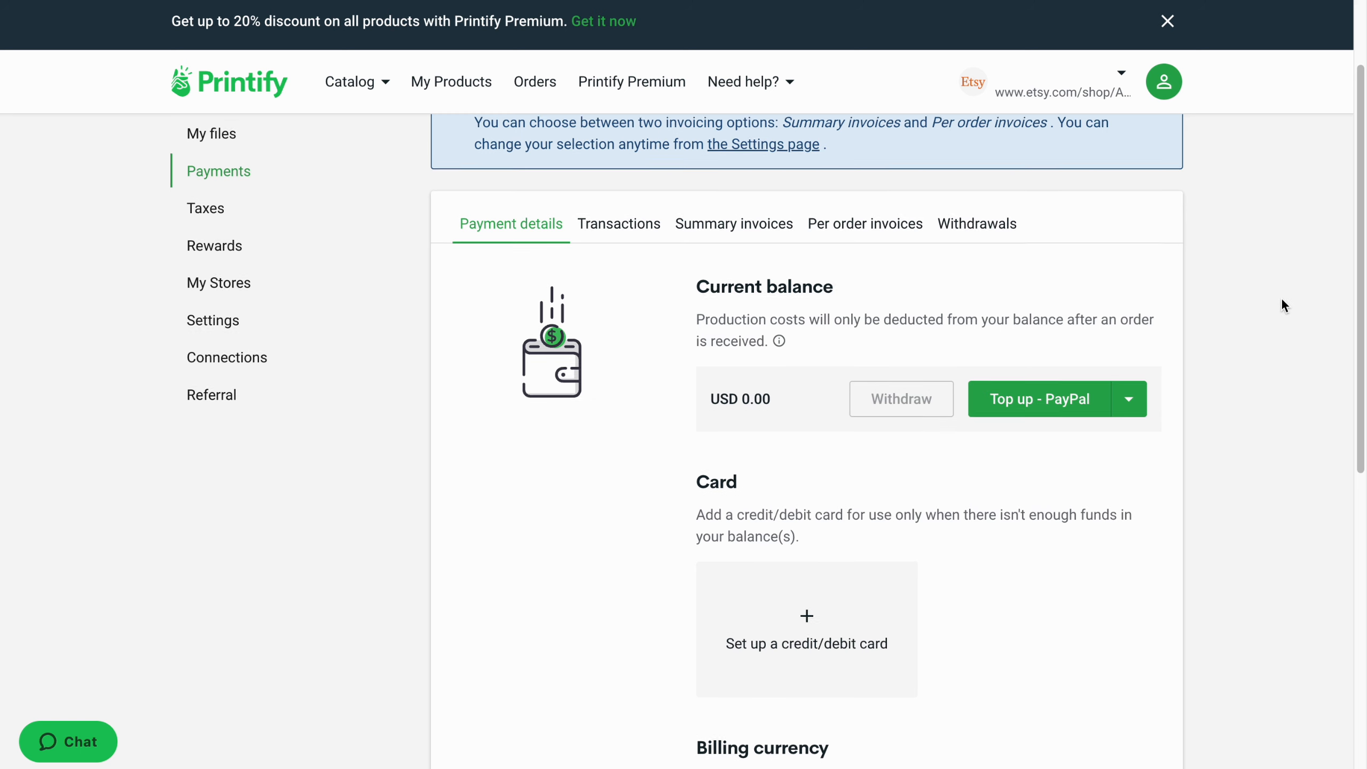
scroll(1258, 312, down, 1)
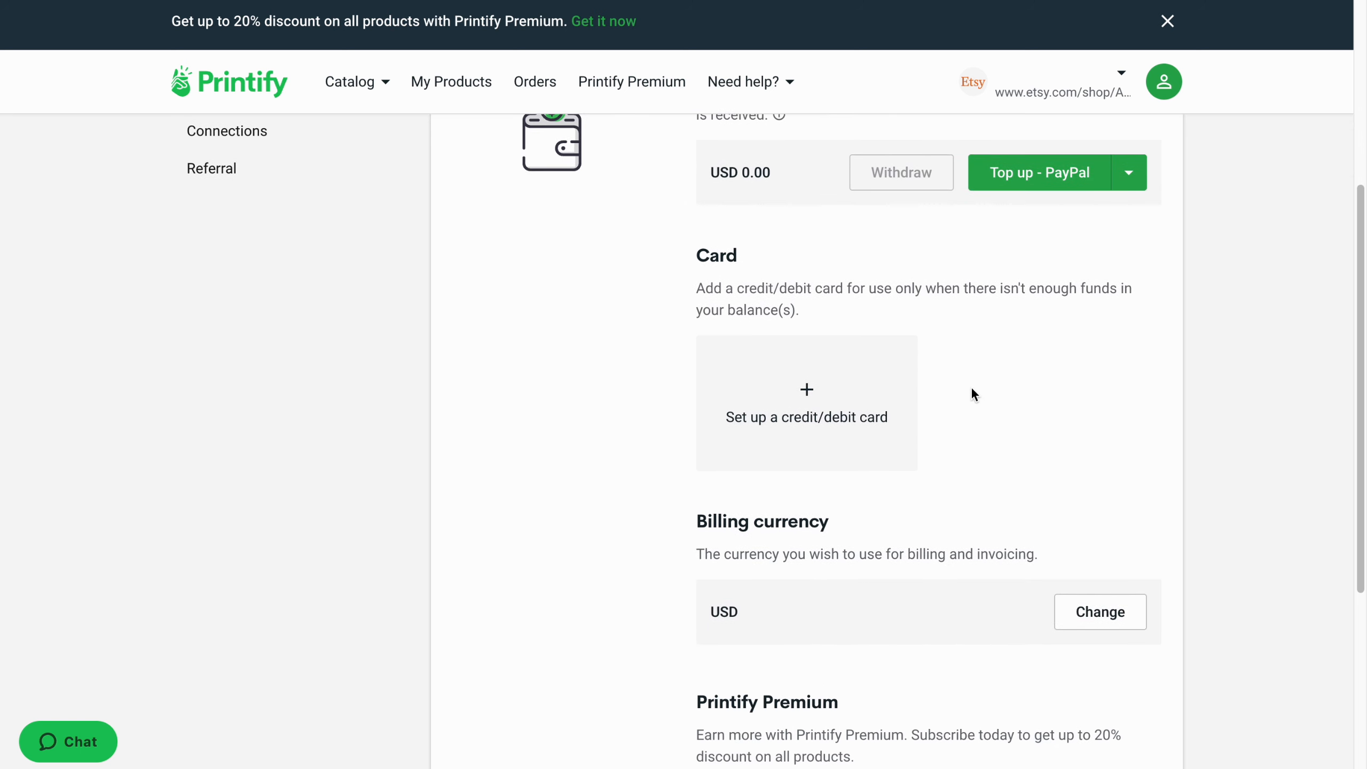
- Examine the card and billing address fields of the credit/debit card form and close it without adding a card
click(855, 419)
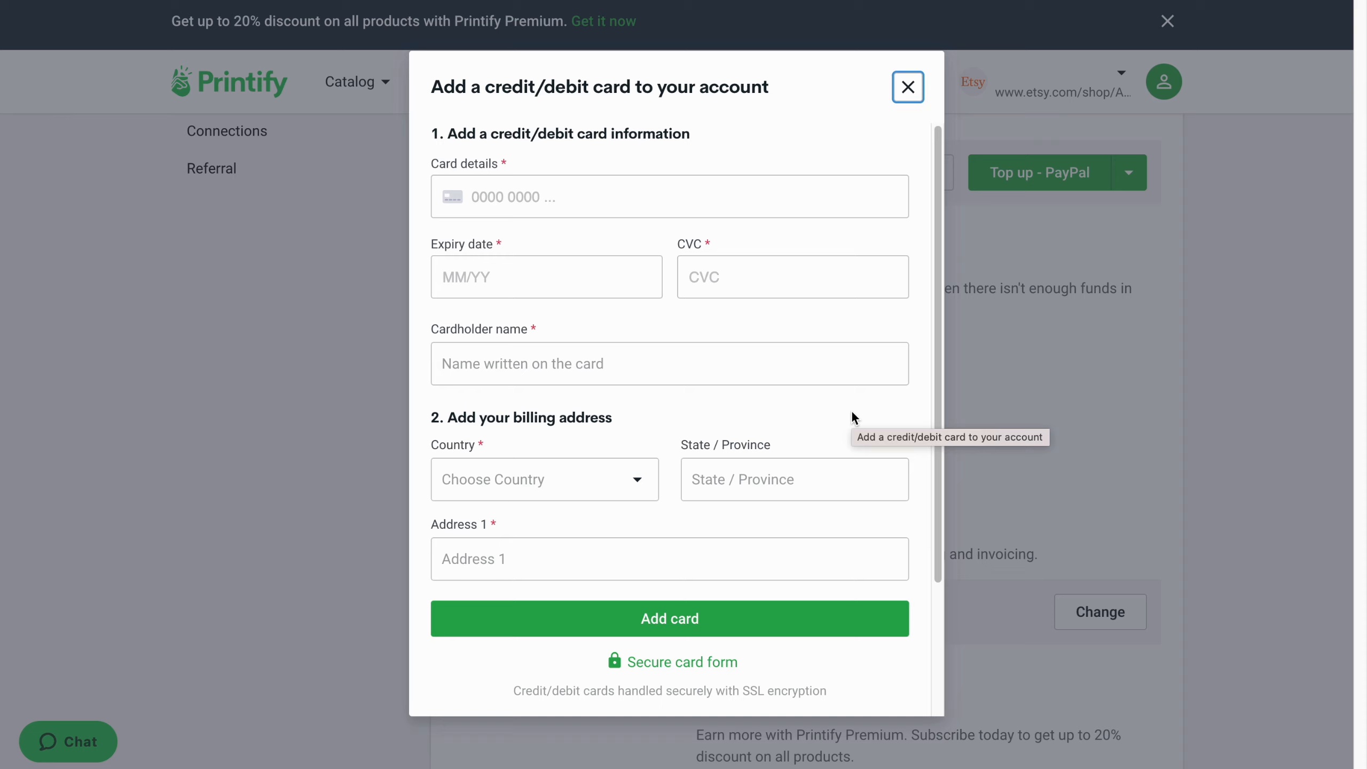
scroll(891, 389, down, 2)
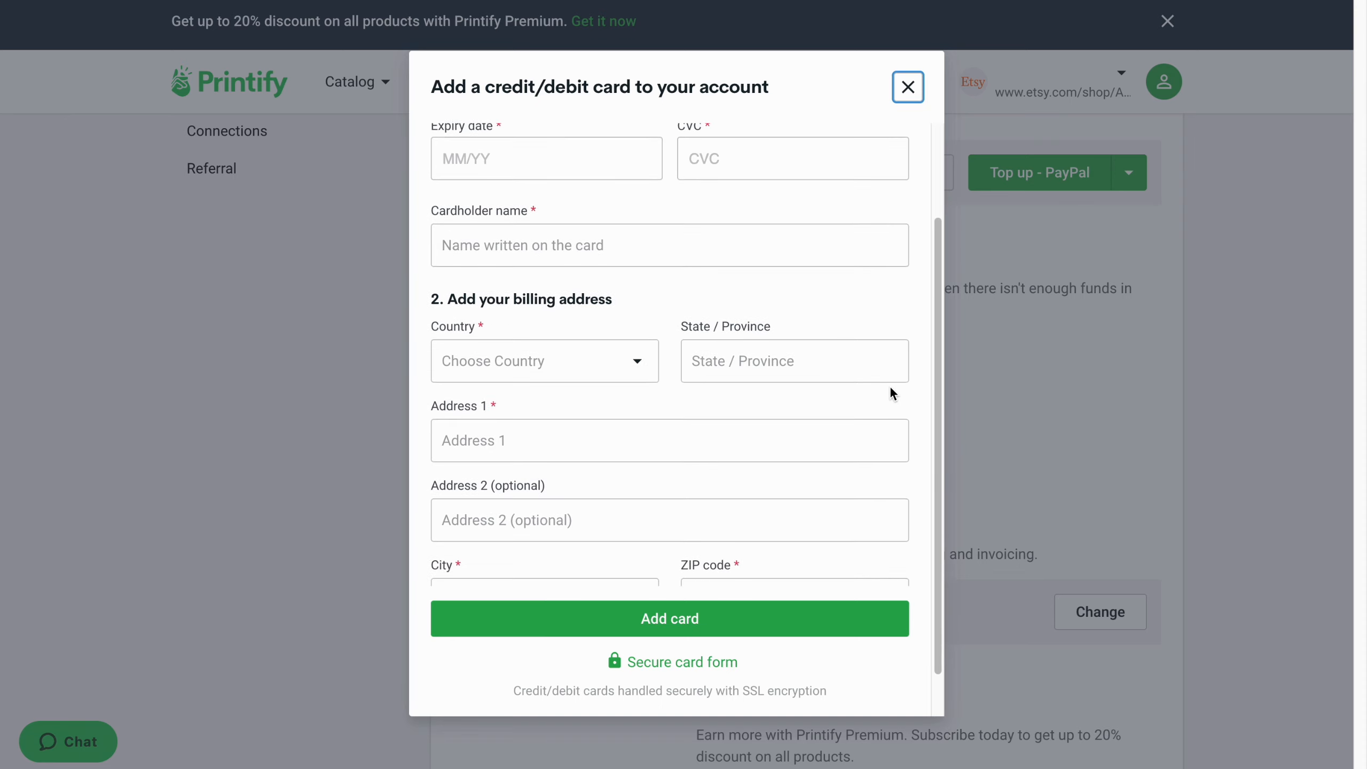
scroll(893, 388, down, 1)
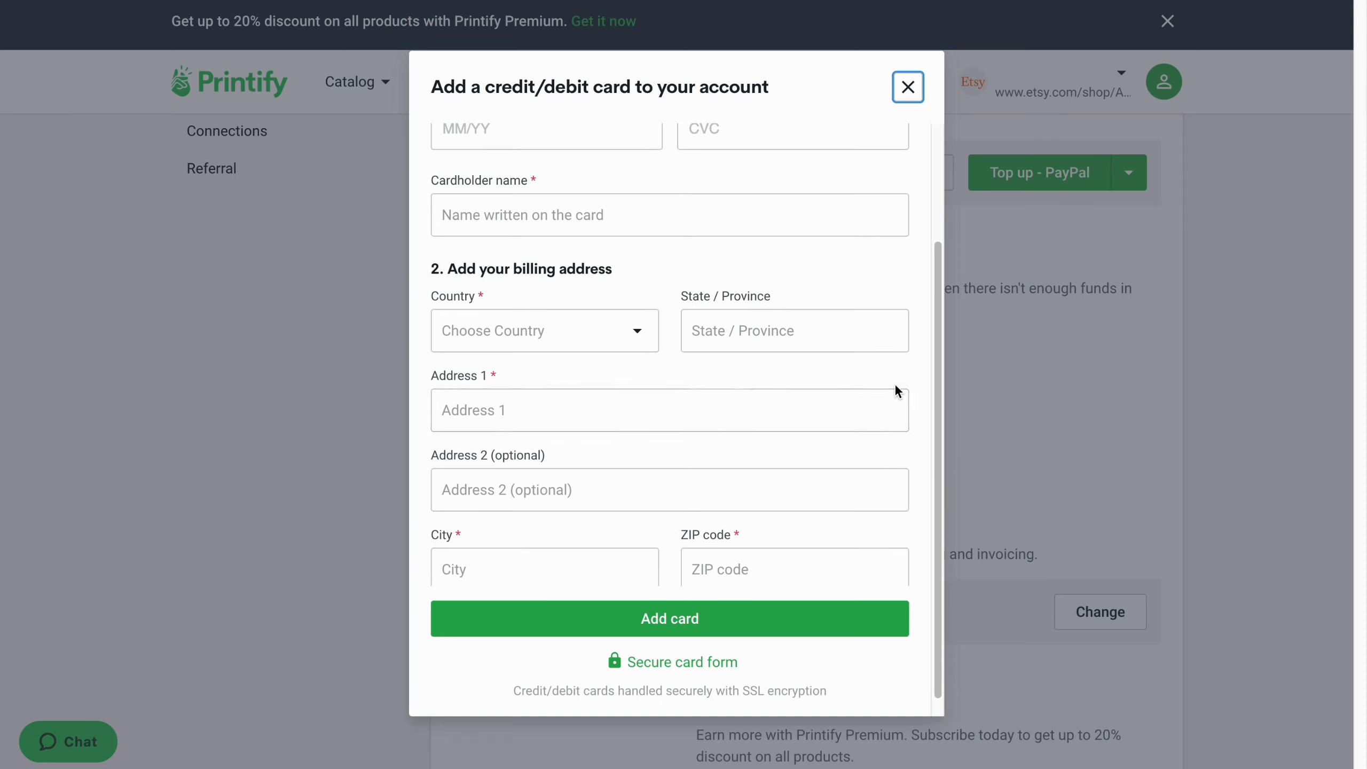
scroll(895, 388, up, 3)
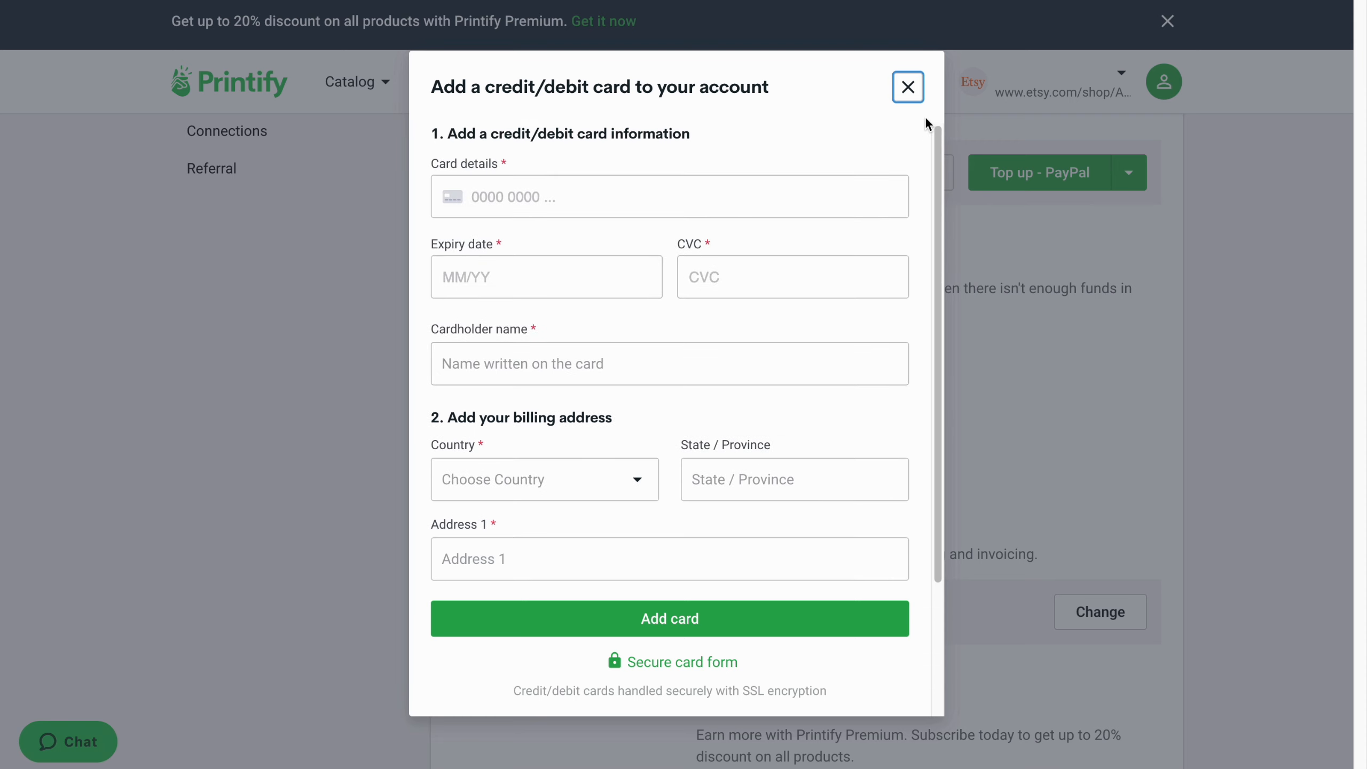
click(908, 94)
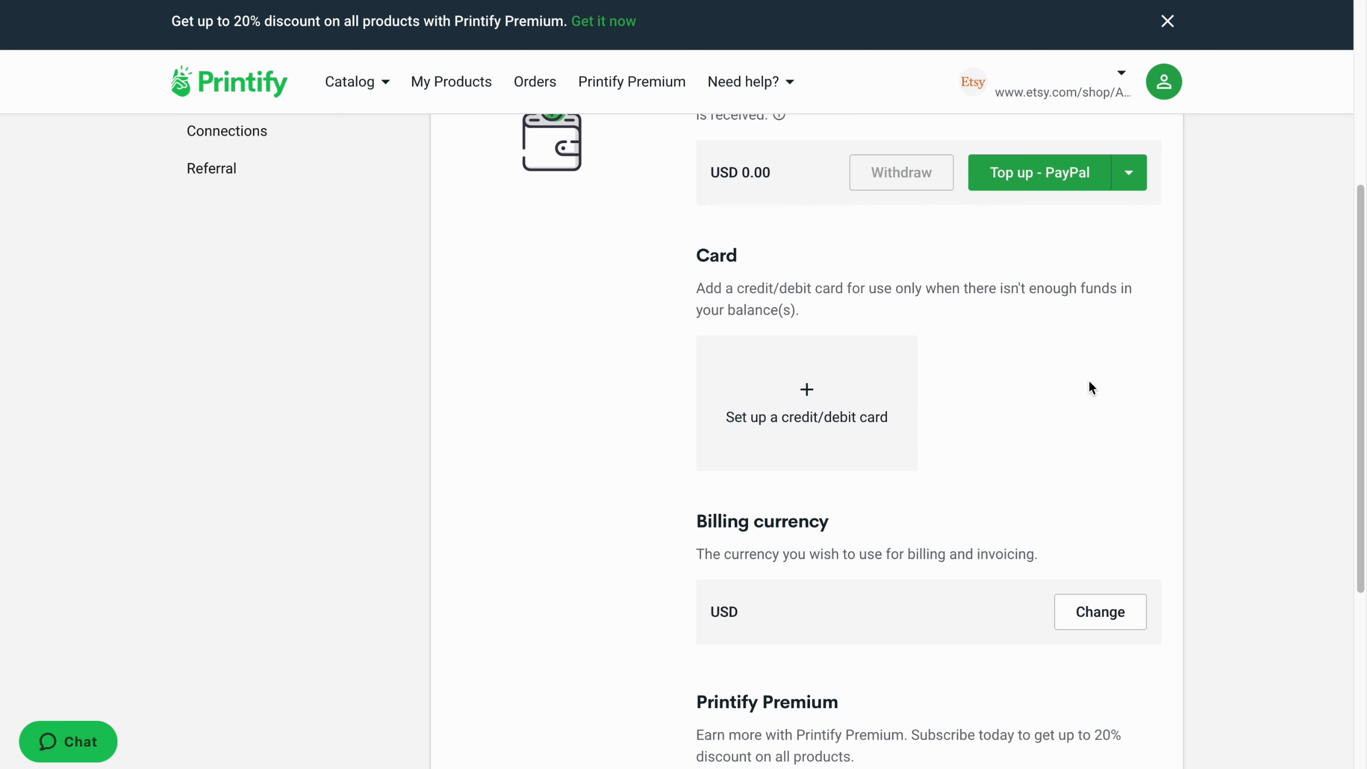
- View the PayPal top-up dialog, close it without entering an amount, and go to the coupon code field
scroll(1092, 386, up, 3)
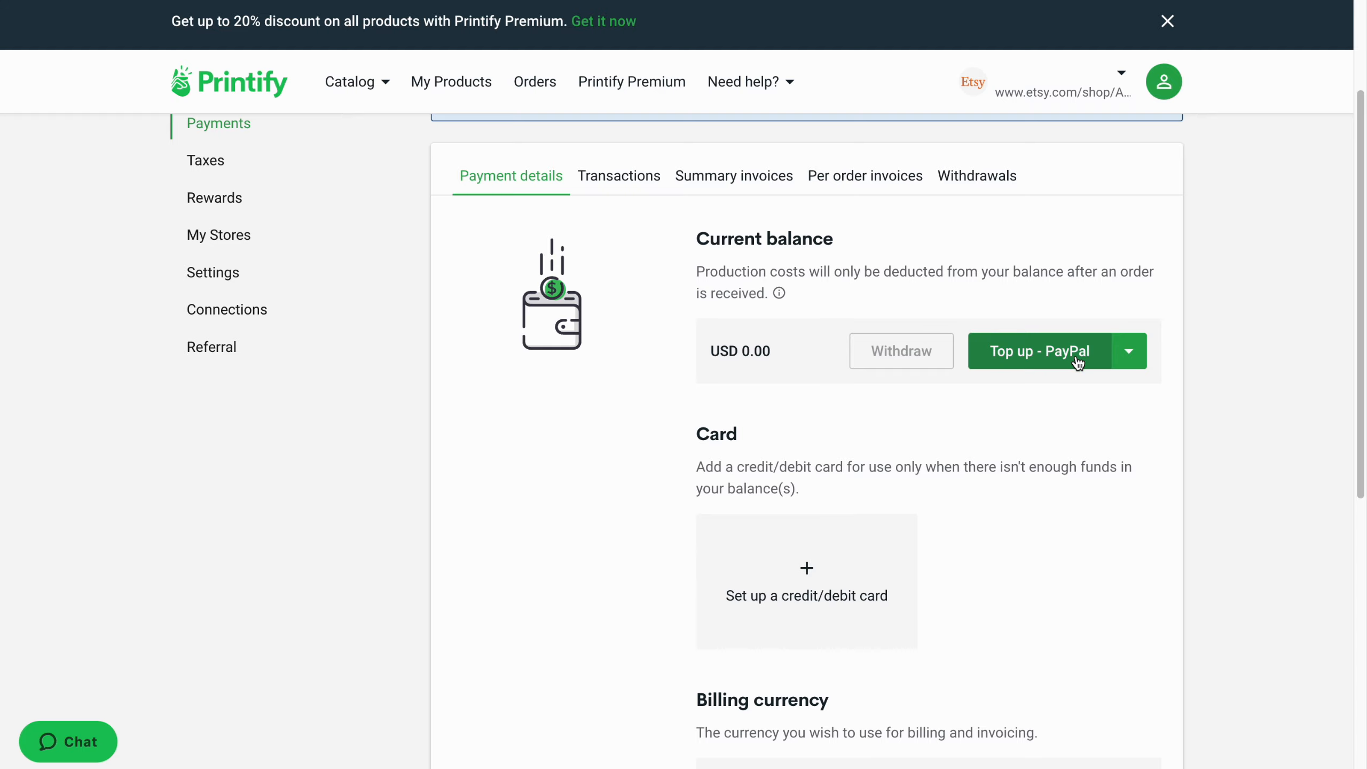
click(1078, 362)
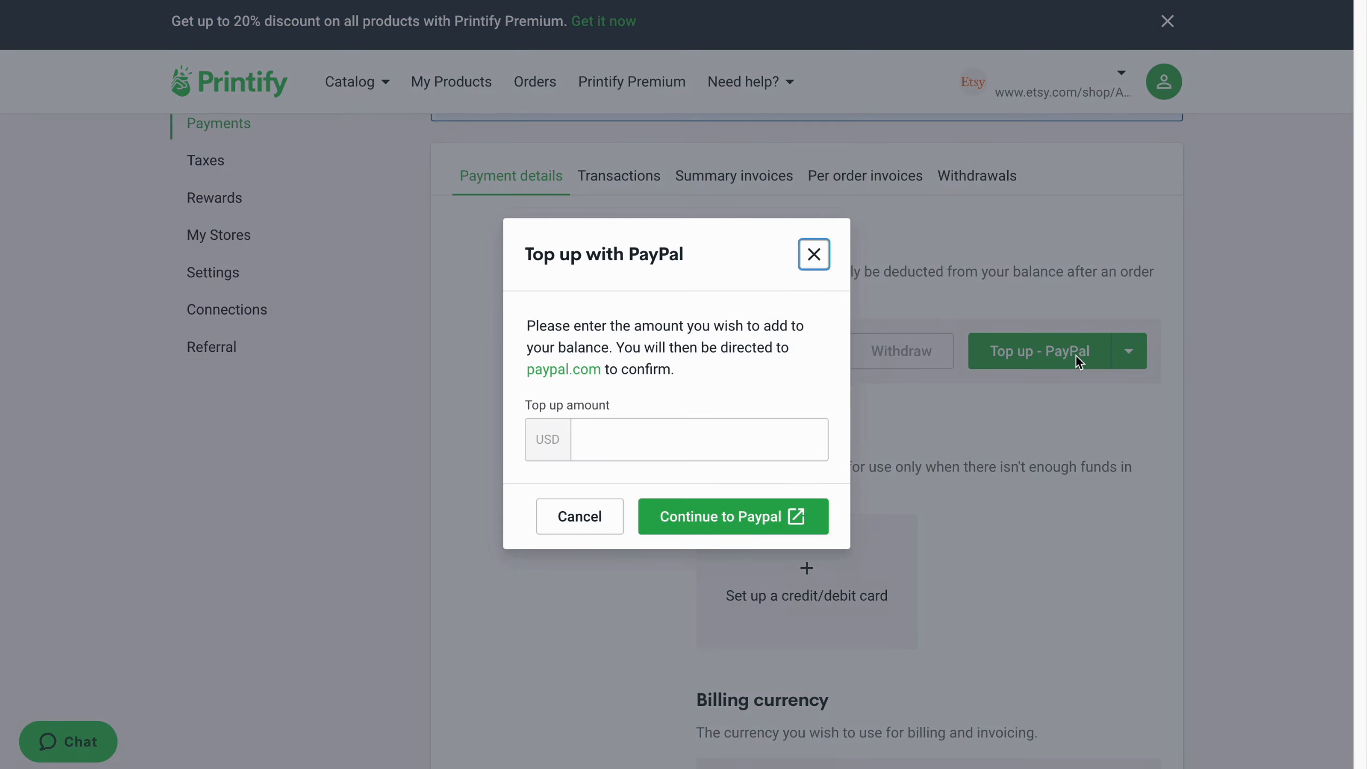
click(813, 257)
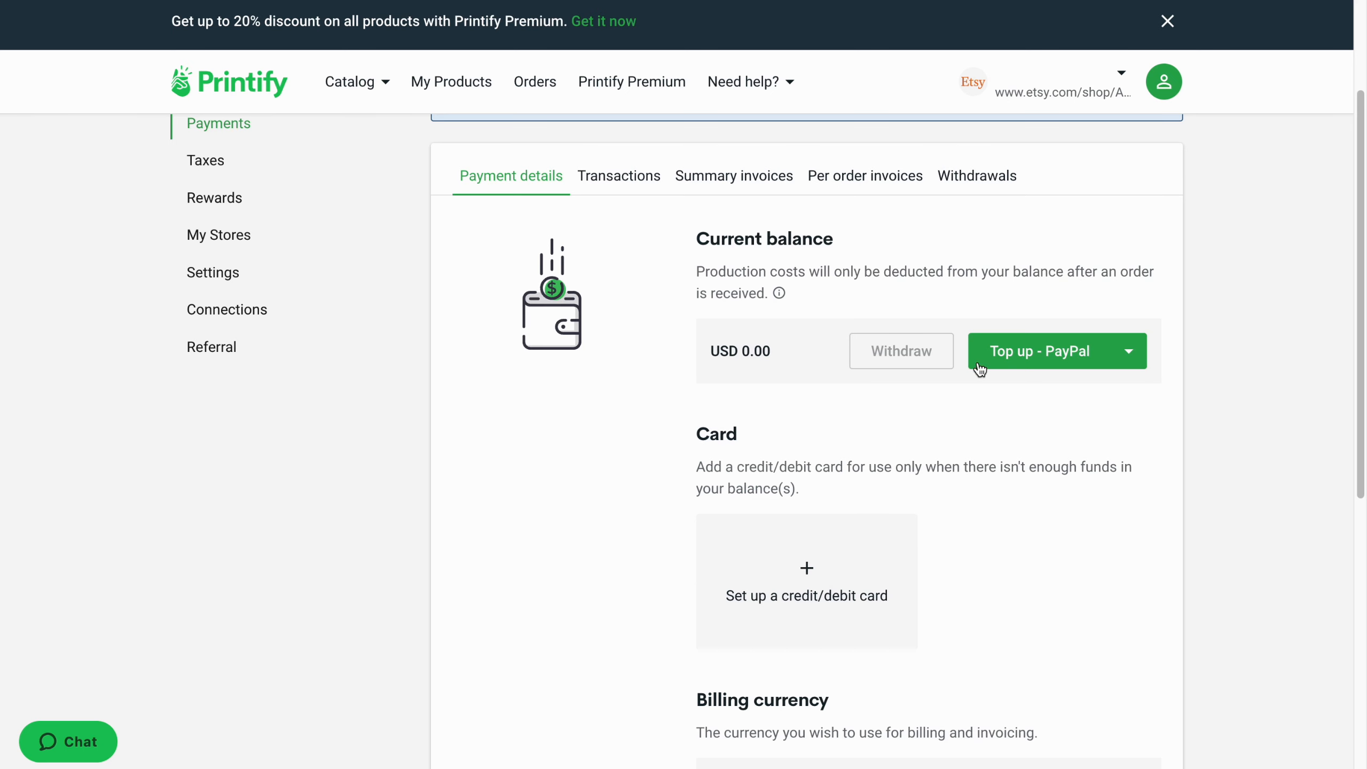
scroll(1068, 425, down, 8)
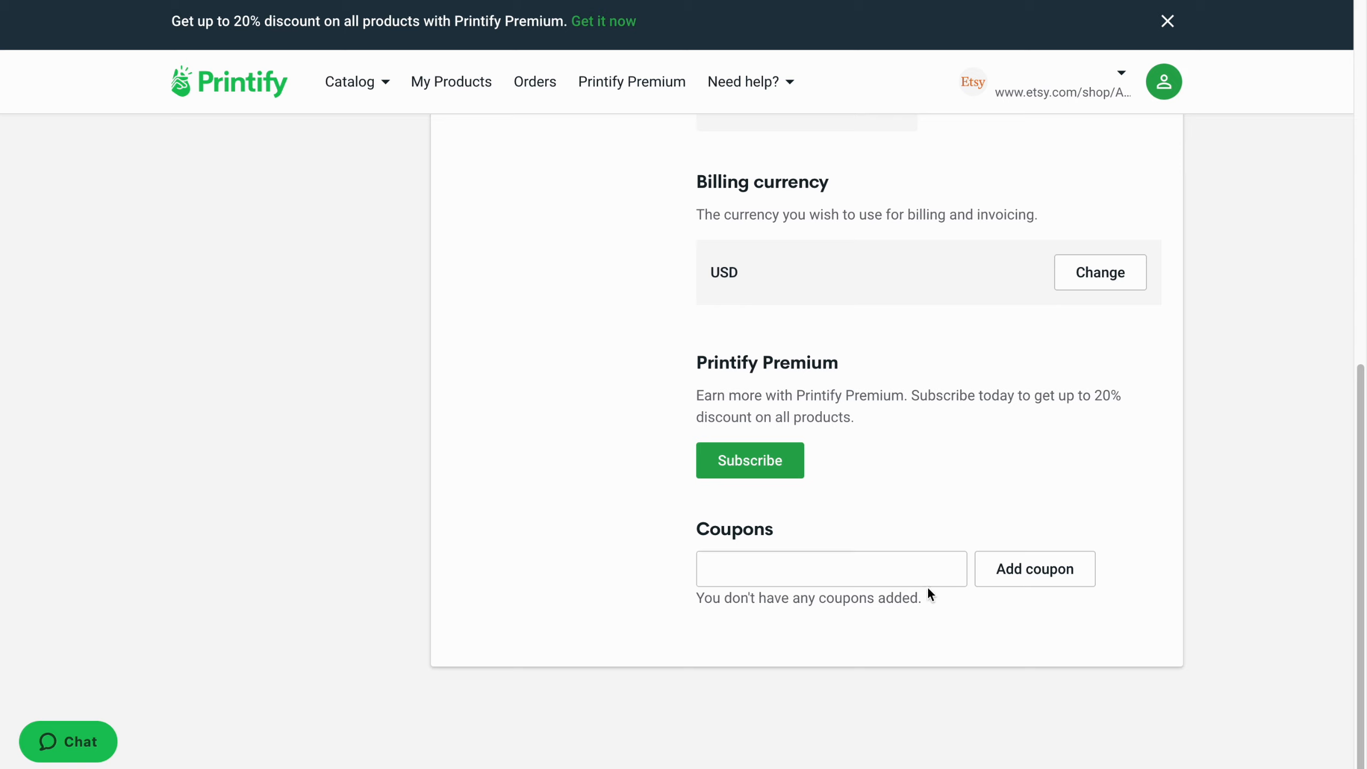
click(931, 577)
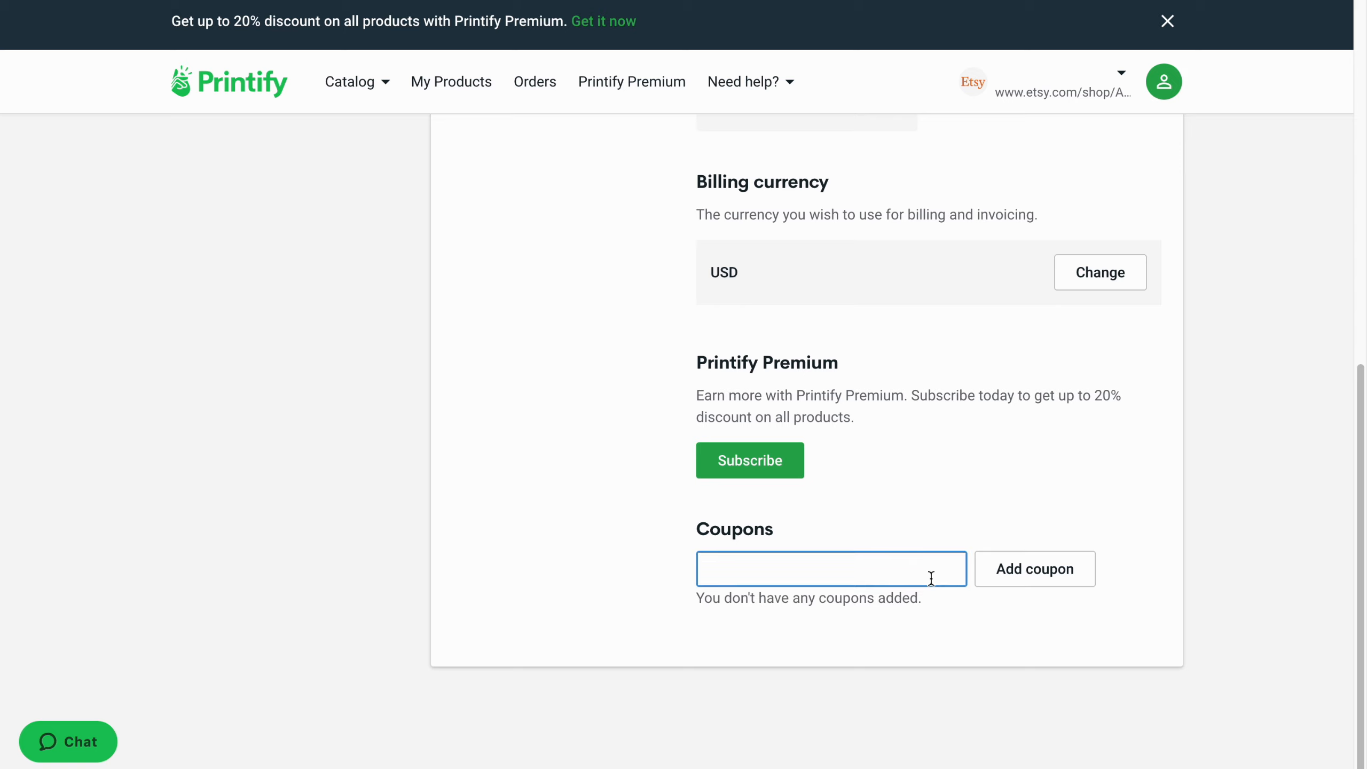